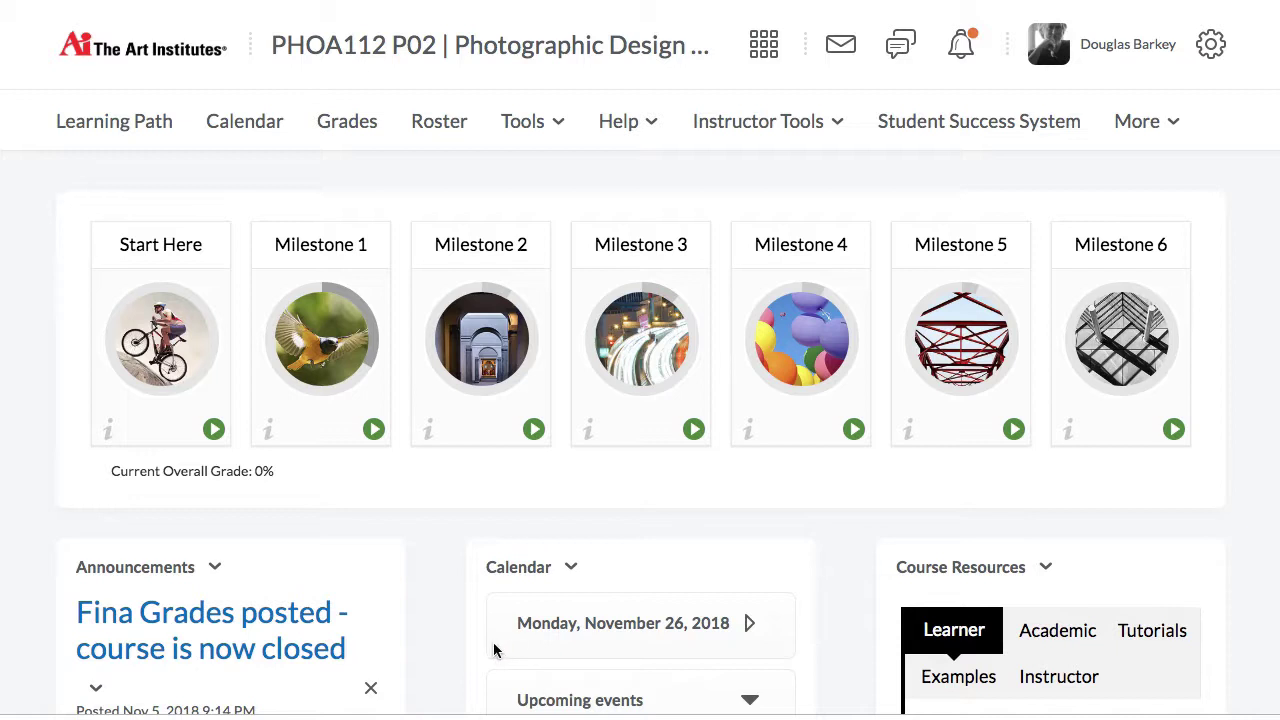
Open the Milestone 1 module and examine its topic list, from the overview and instructor tips to the task and submission items.
click(316, 250)
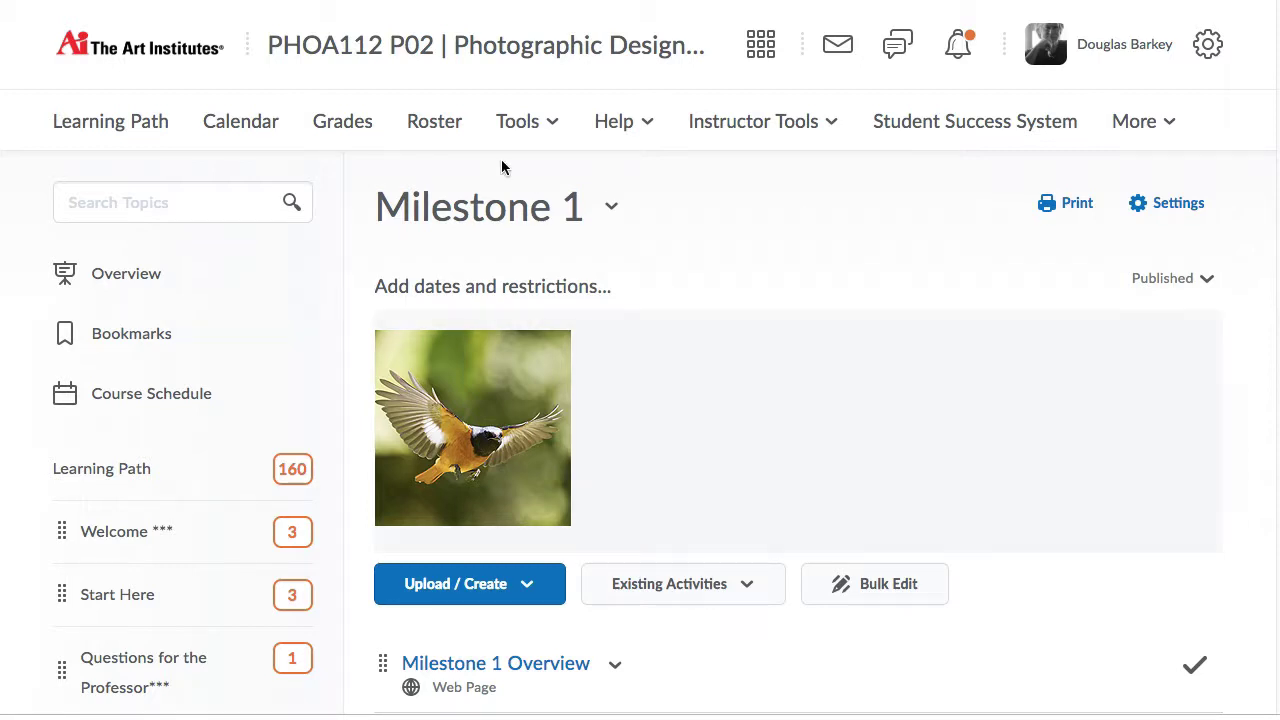
scroll(778, 426, down, 3)
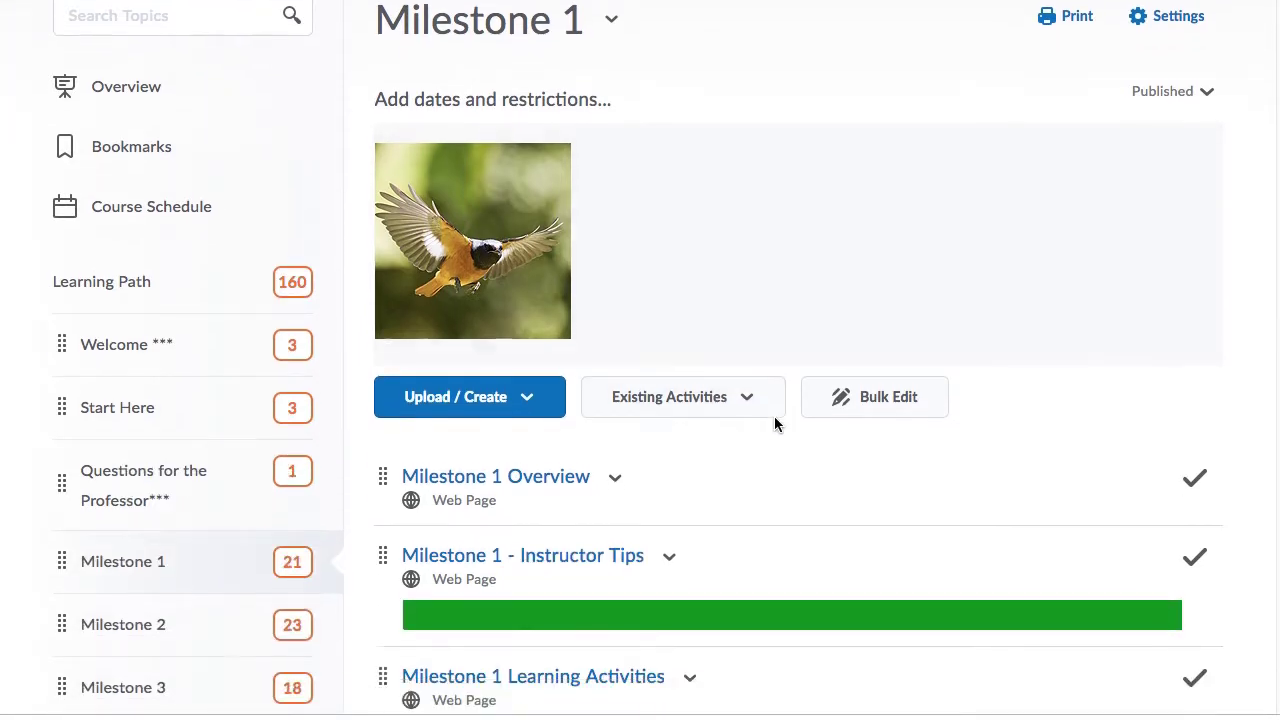
scroll(774, 425, down, 2)
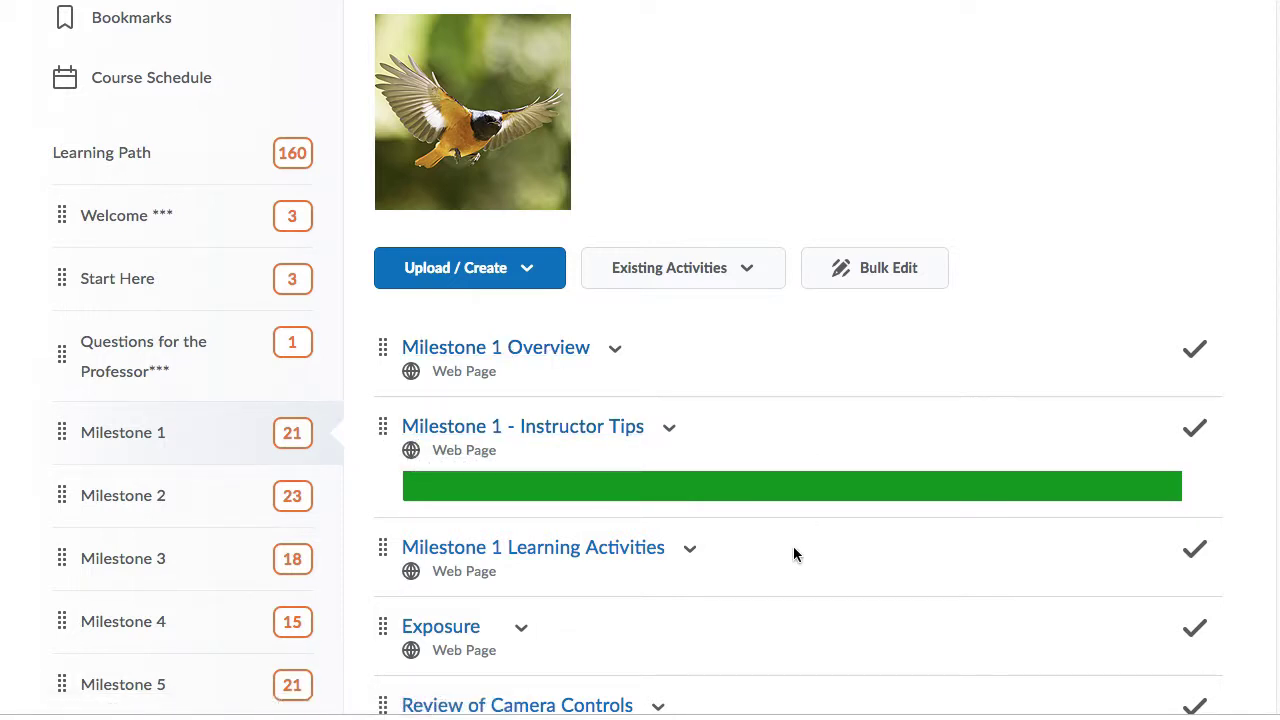
scroll(794, 554, down, 2)
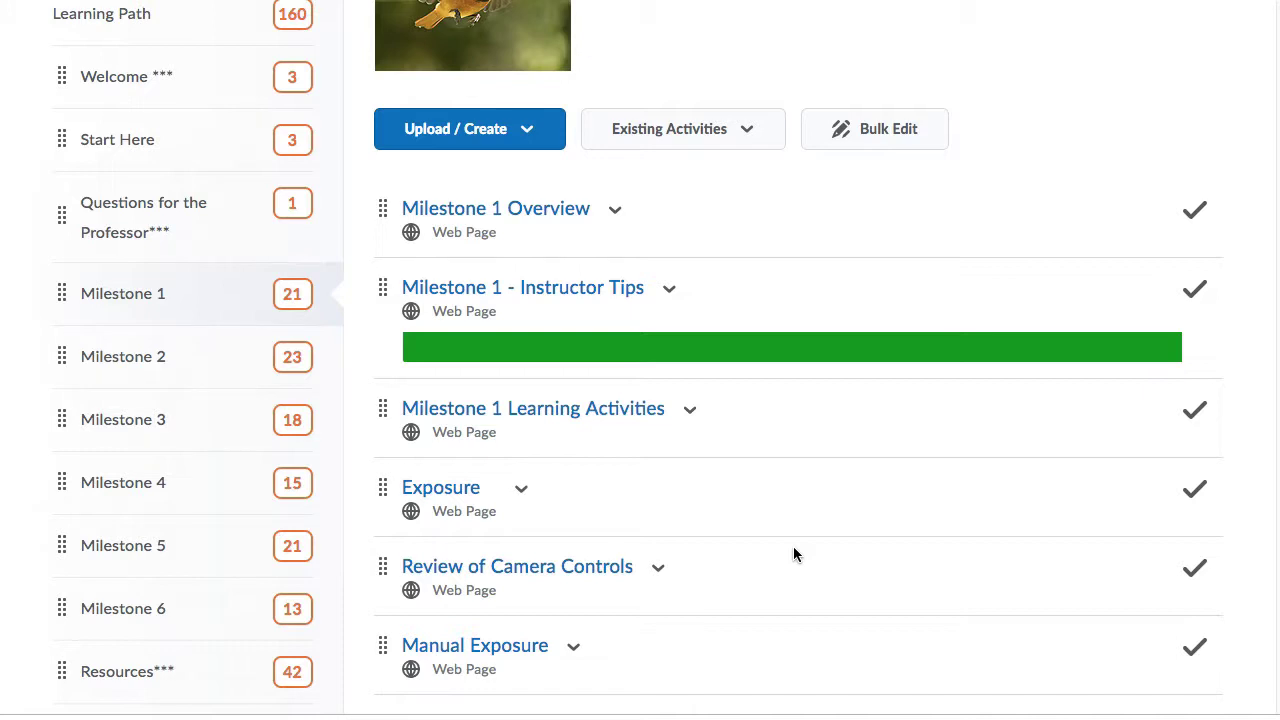
scroll(794, 554, down, 5)
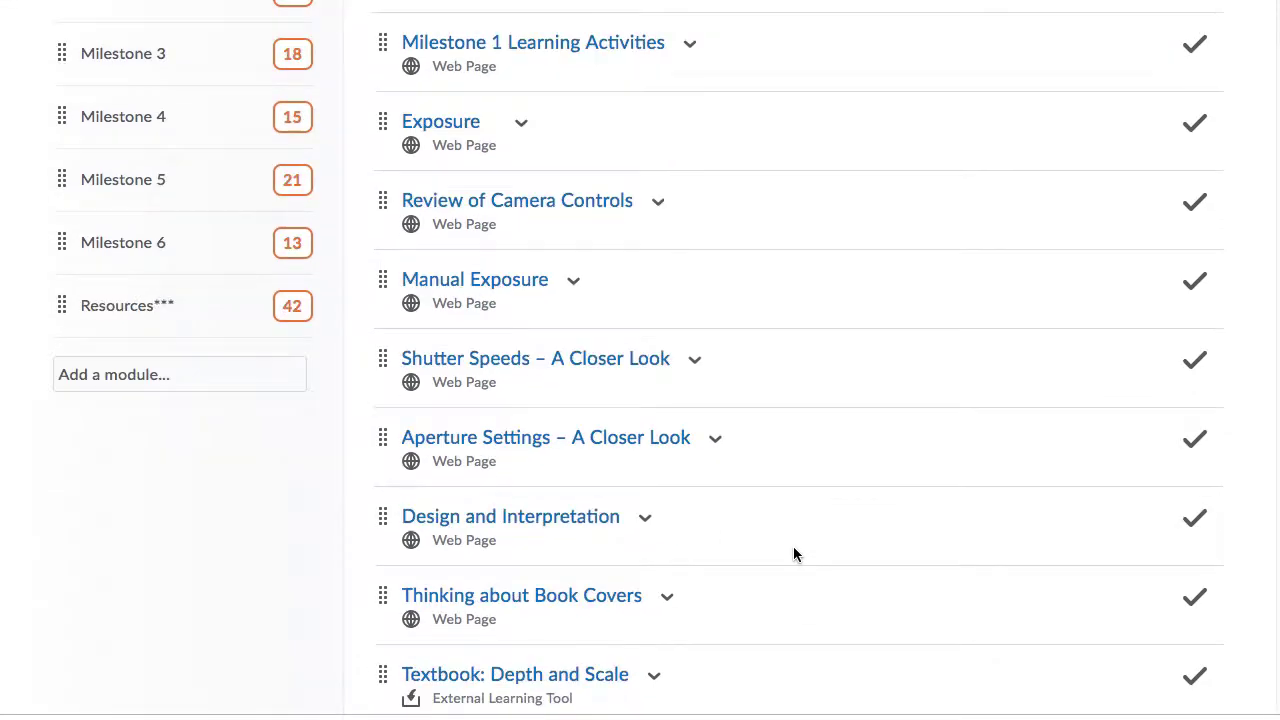
scroll(760, 523, down, 5)
scroll(760, 526, down, 4)
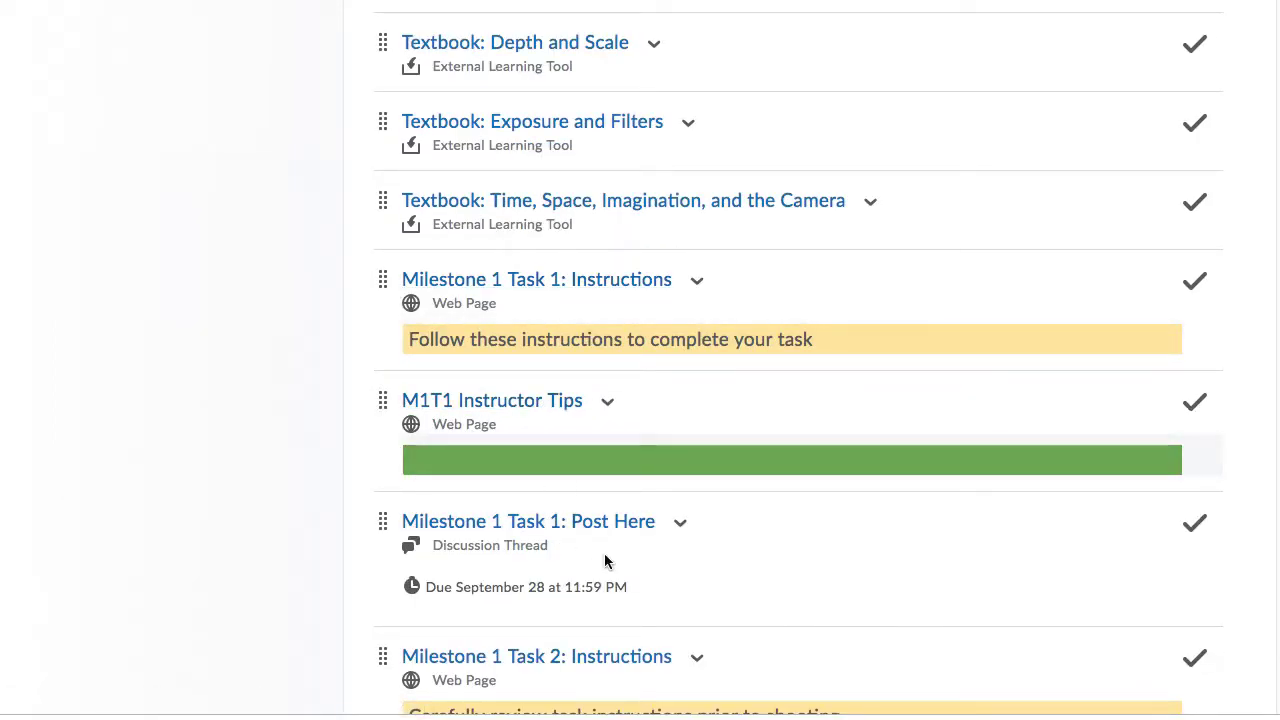
scroll(617, 570, down, 2)
scroll(617, 570, down, 4)
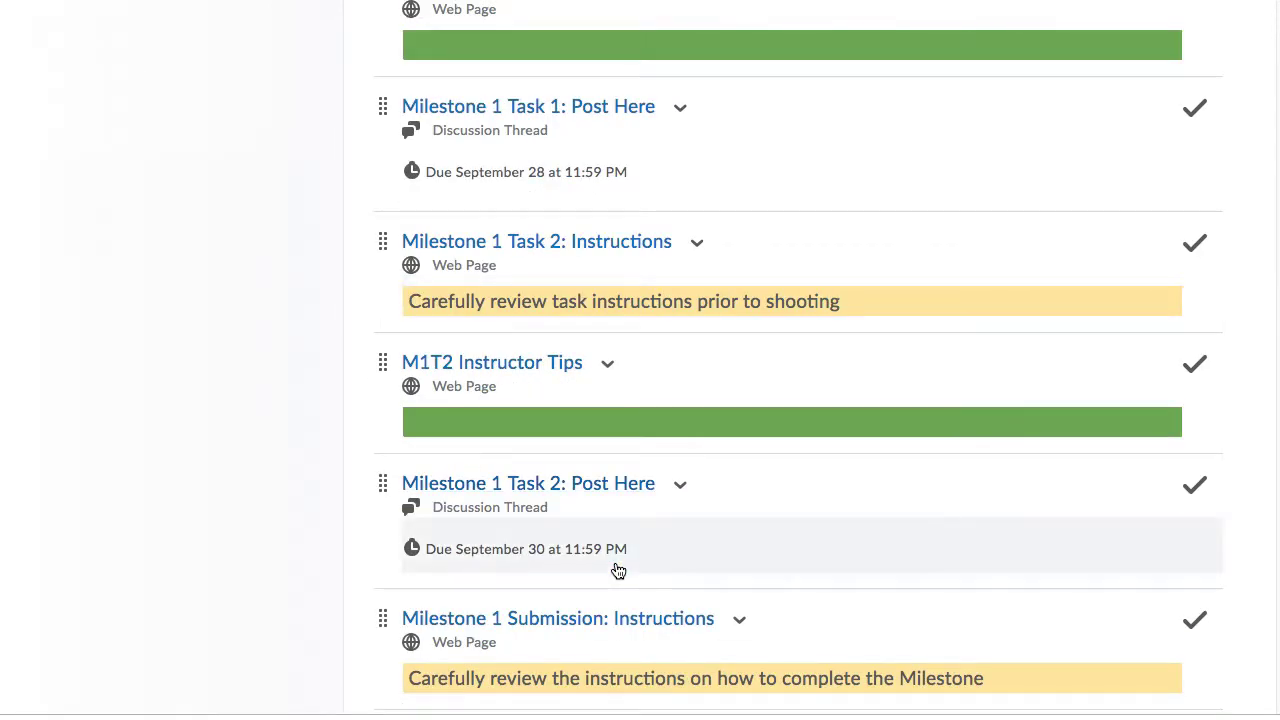
scroll(617, 570, up, 7)
scroll(617, 570, up, 10)
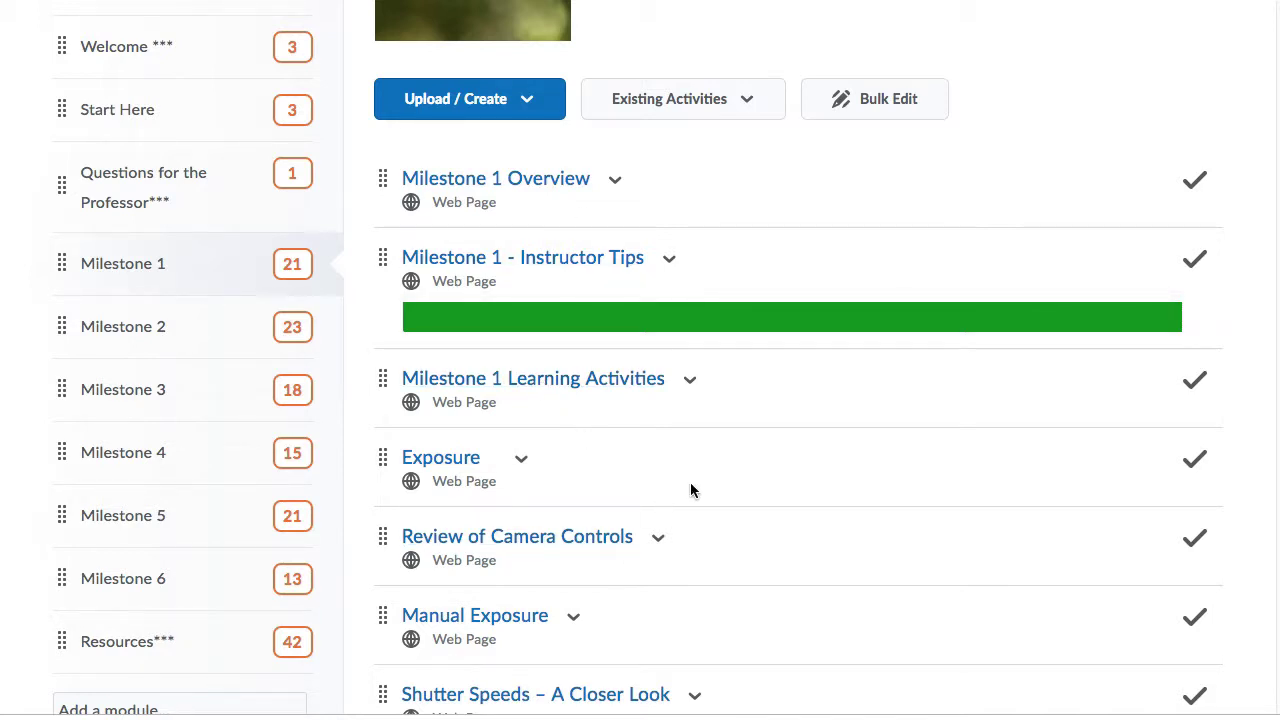
scroll(690, 485, down, 2)
scroll(690, 490, down, 9)
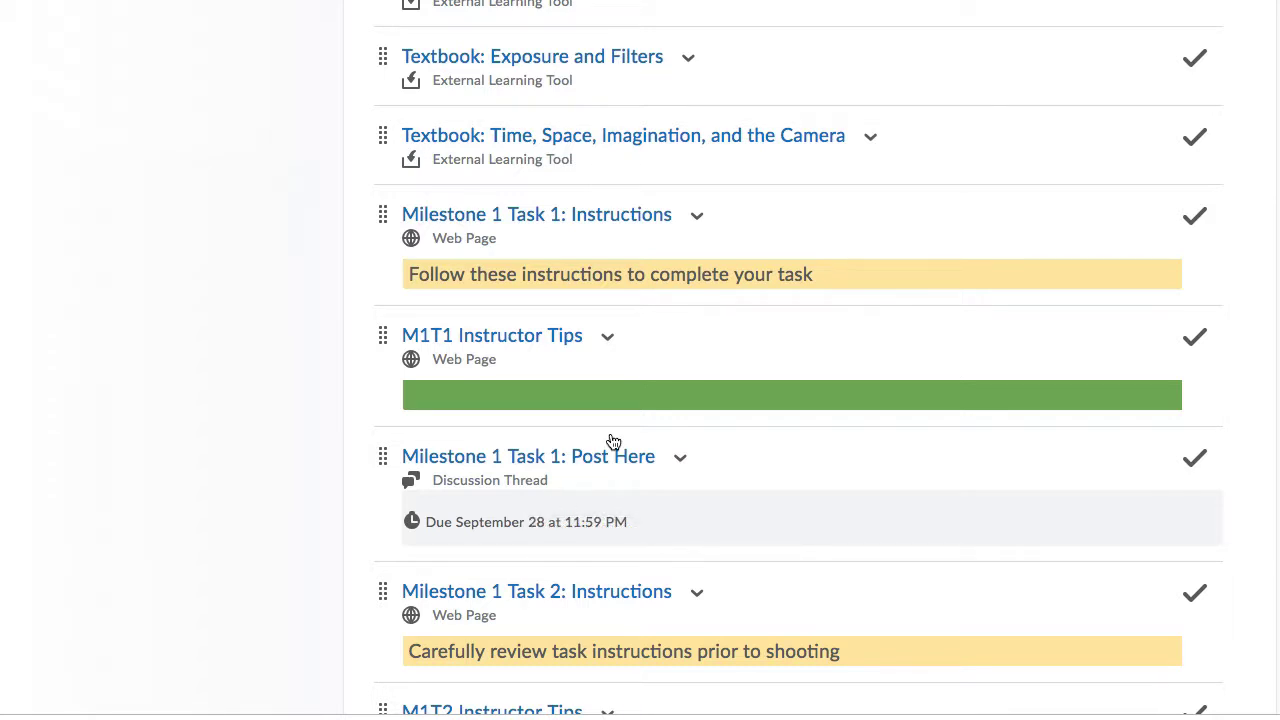
scroll(774, 510, up, 3)
scroll(776, 510, up, 8)
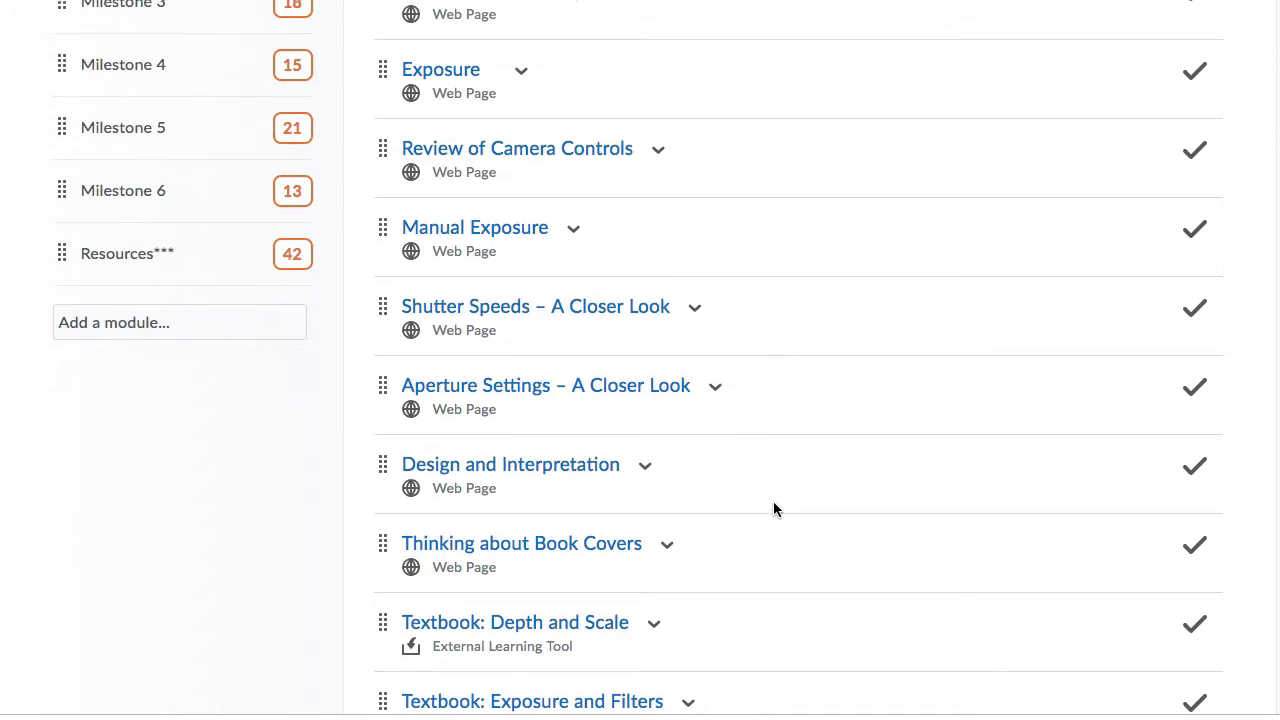
scroll(773, 509, down, 1)
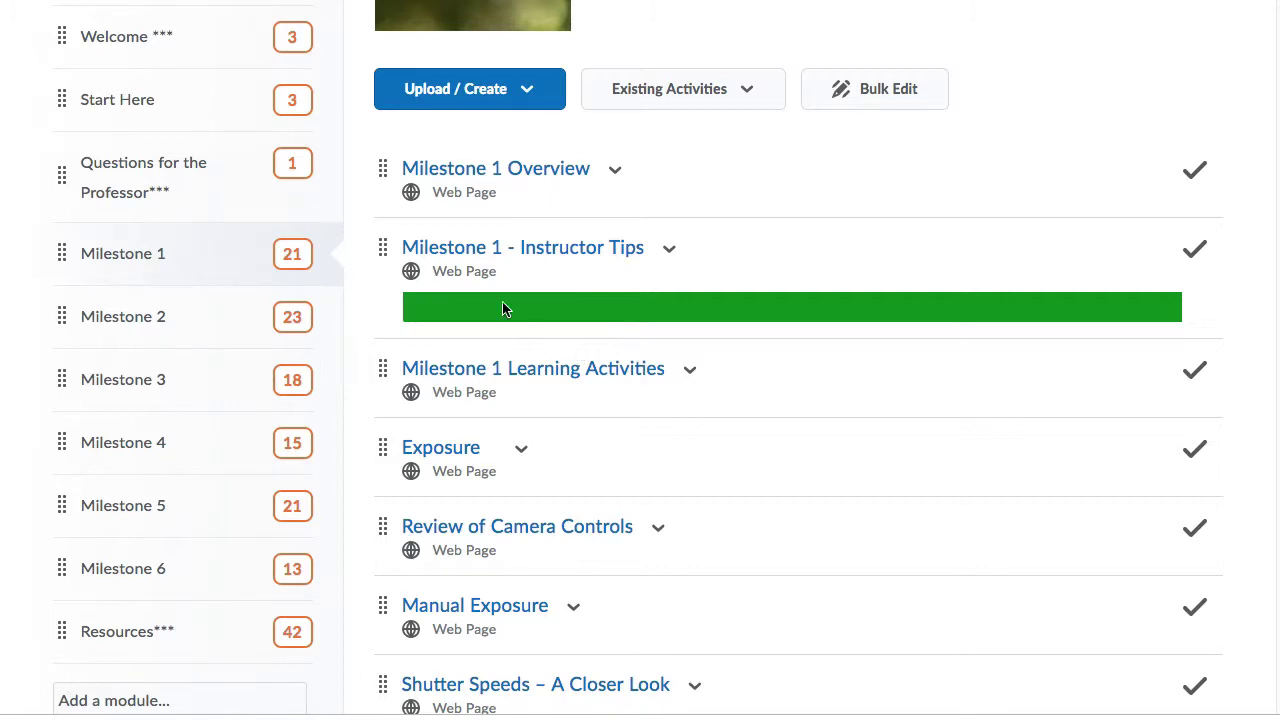
click(527, 91)
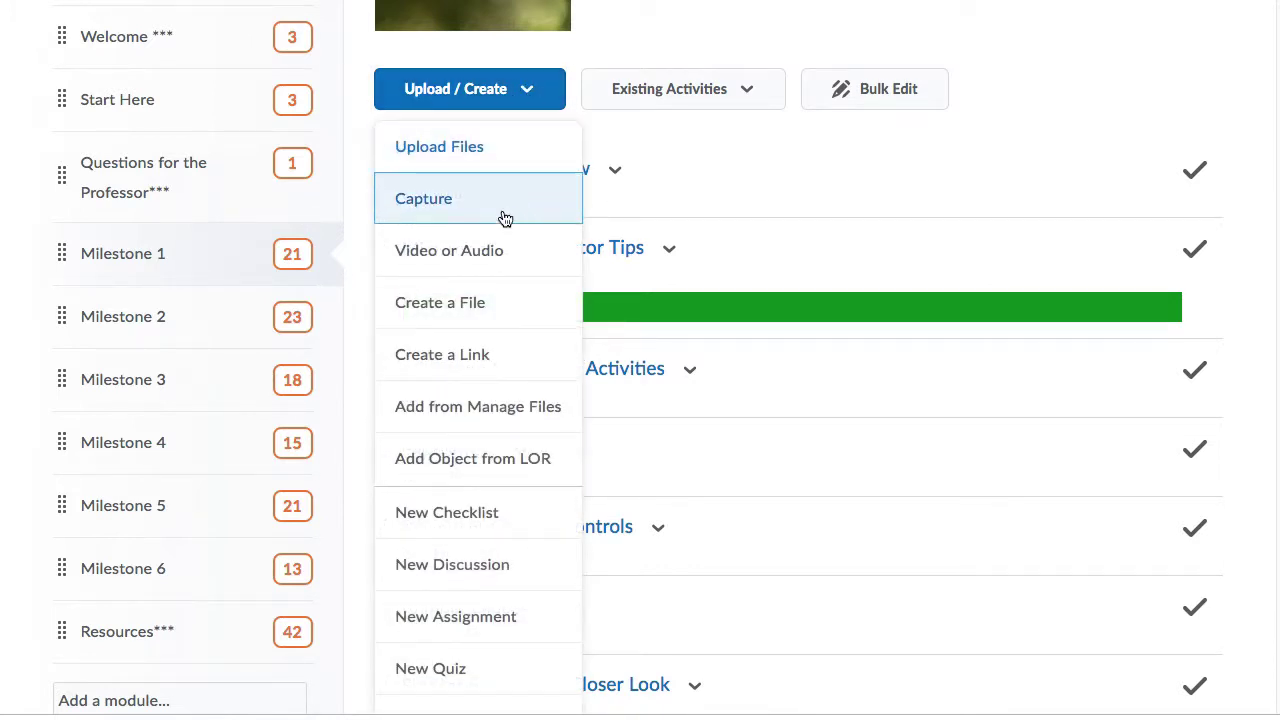
click(476, 304)
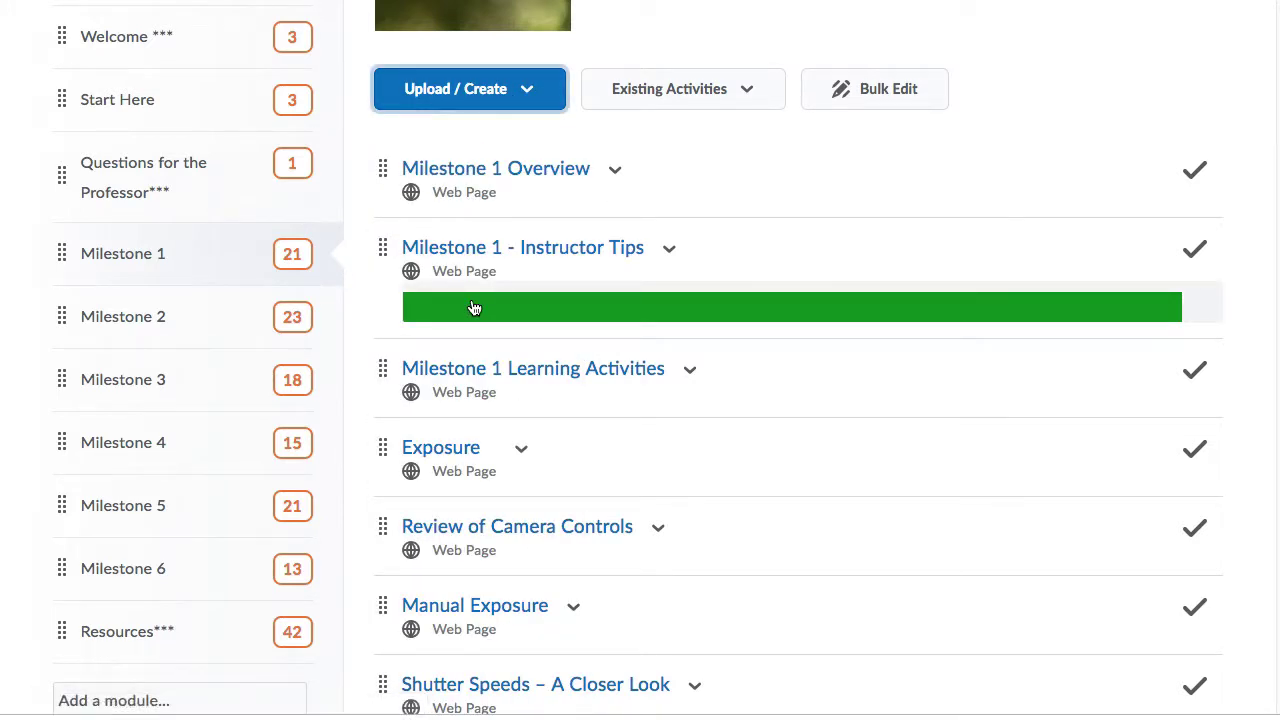
click(70, 262)
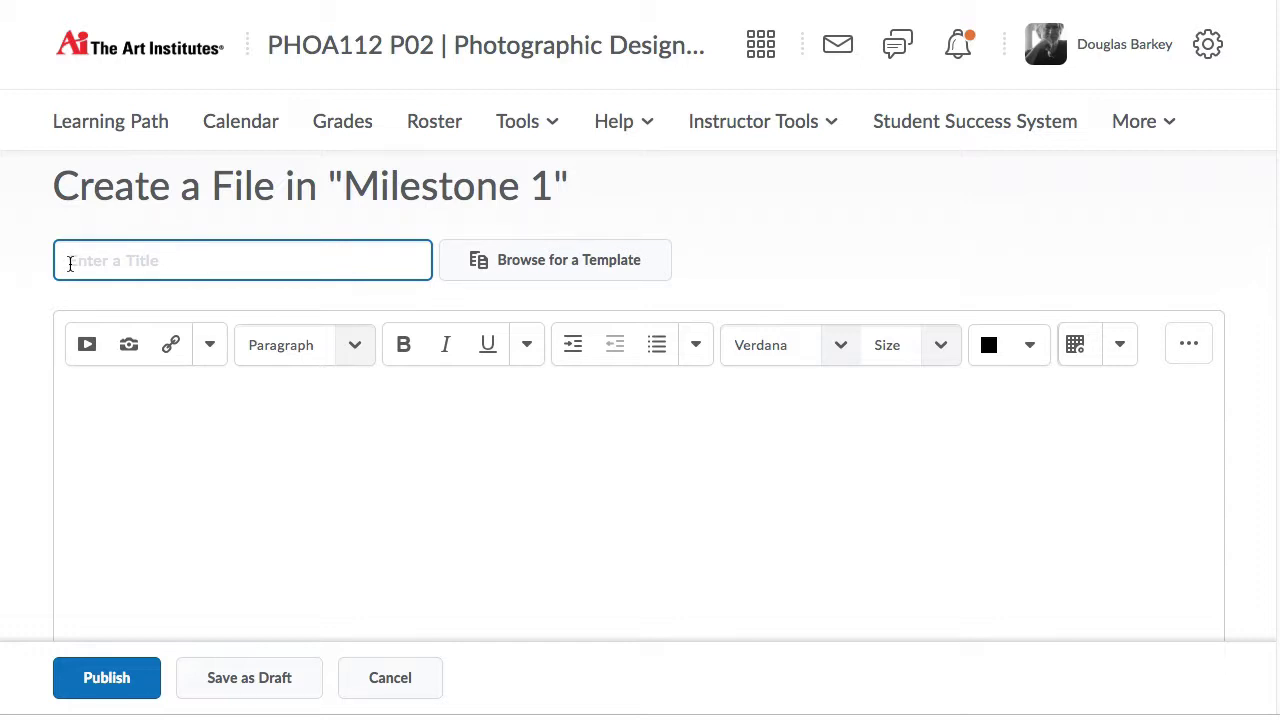
text(Instructor Tips for)
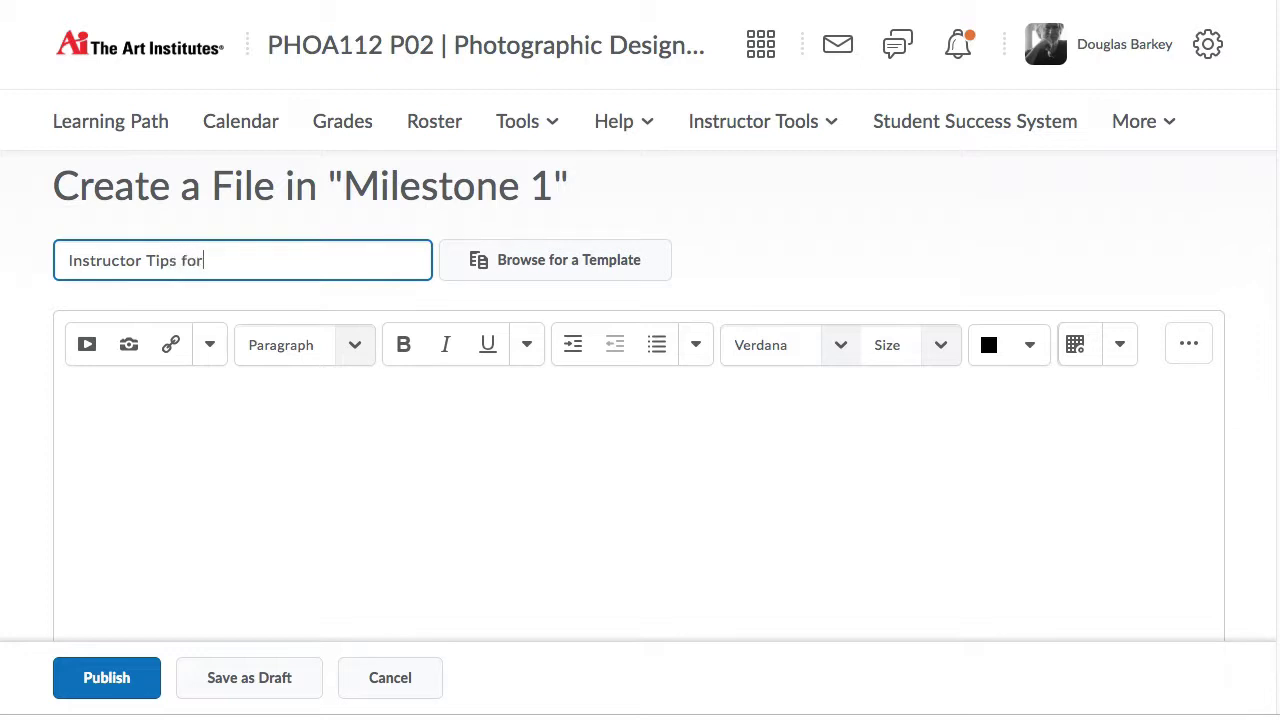
text( MIlestone 1)
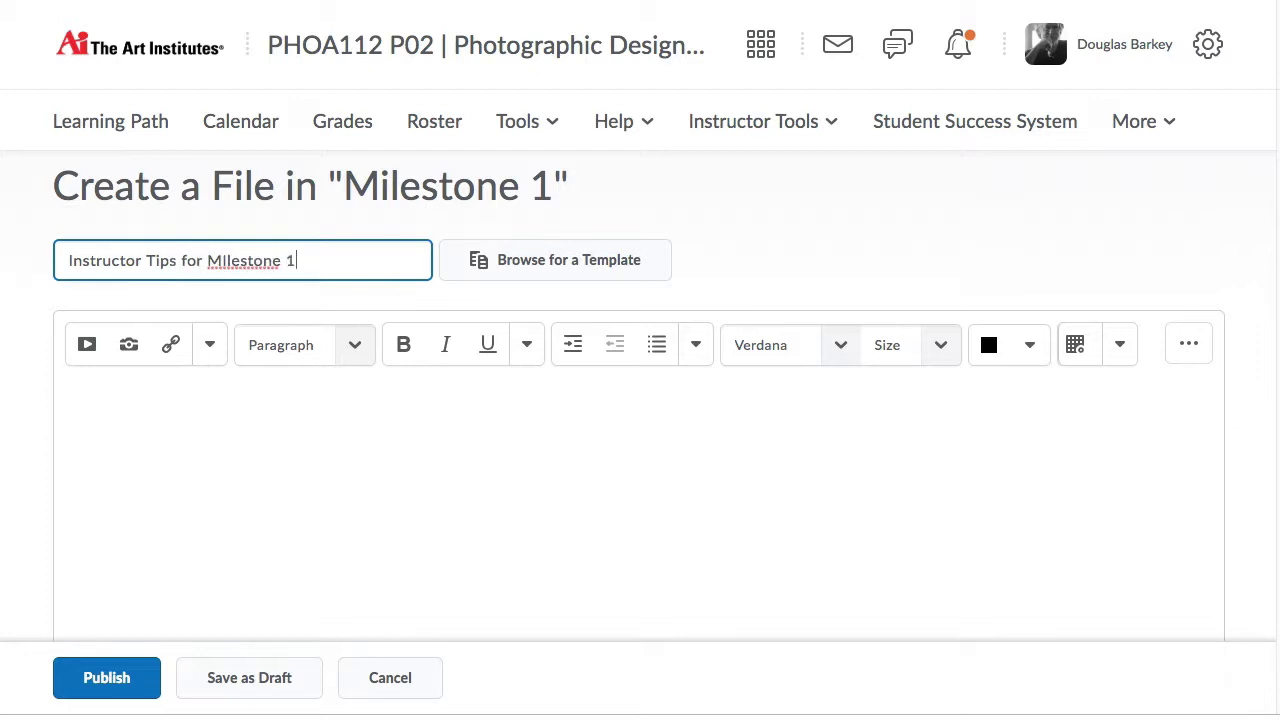
scroll(288, 466, down, 2)
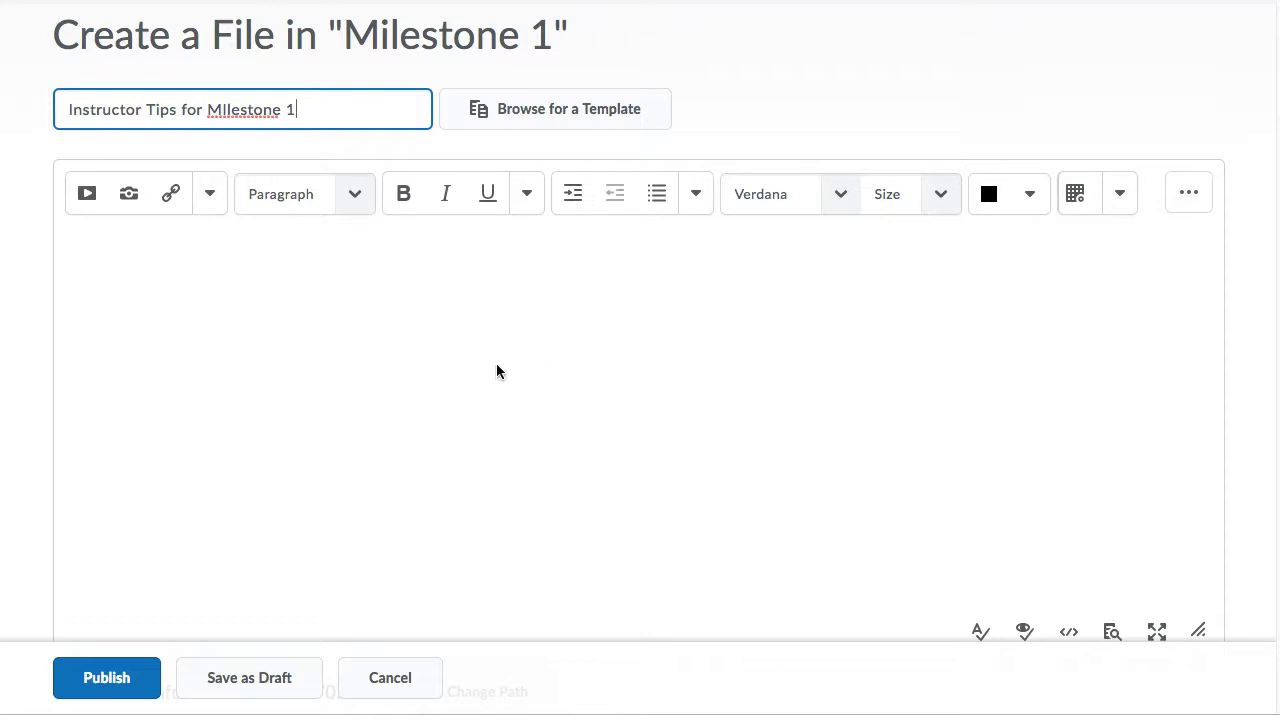
scroll(407, 405, down, 1)
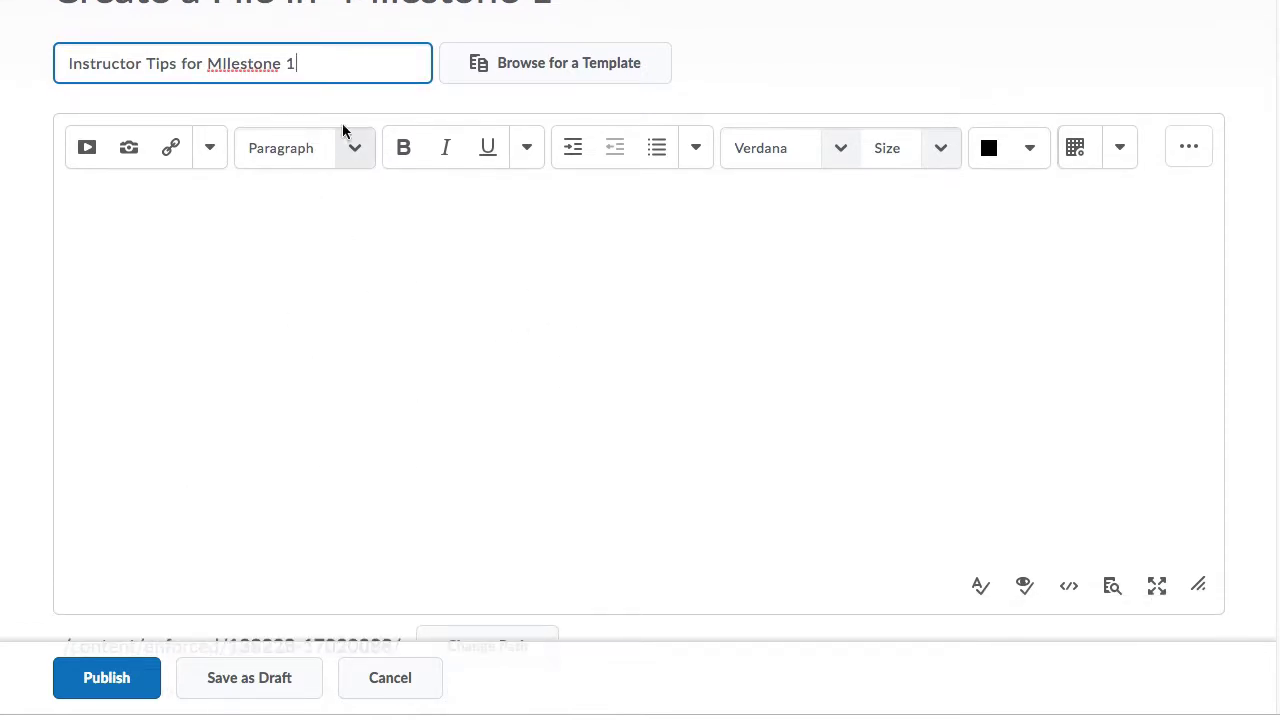
click(389, 688)
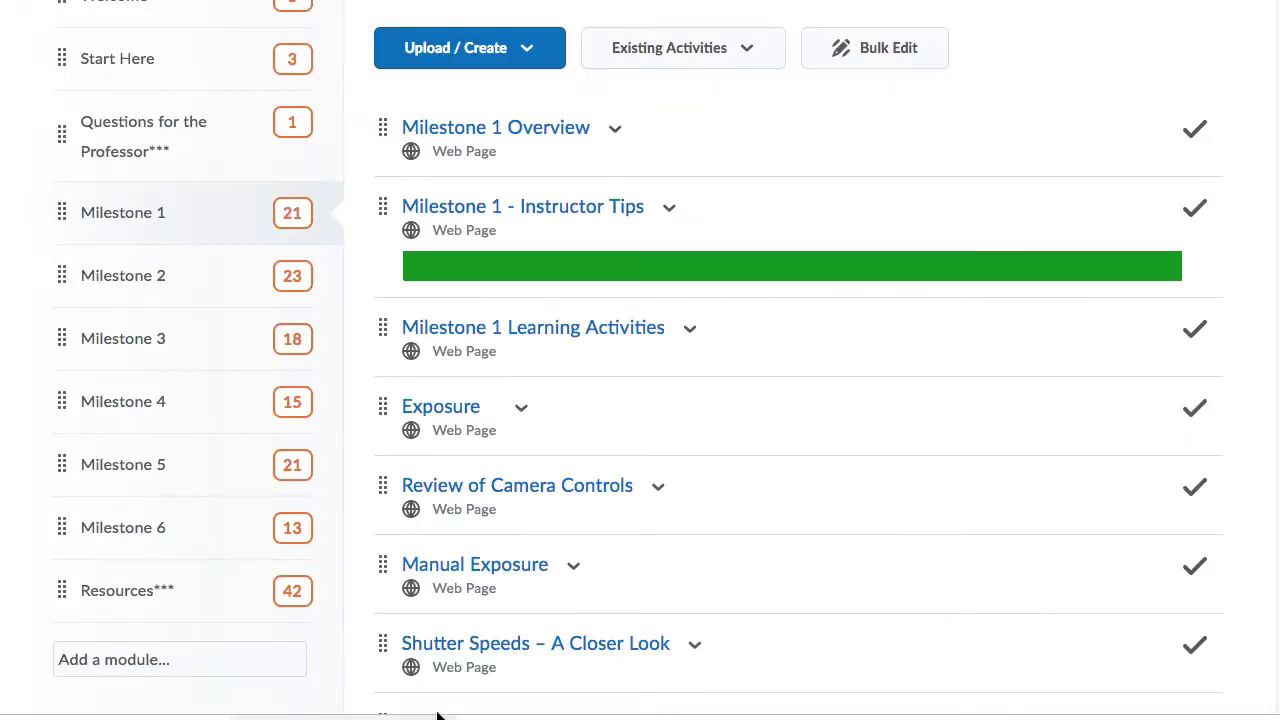
Open the Milestone 1 - Instructor Tips page and play its embedded video.
click(537, 219)
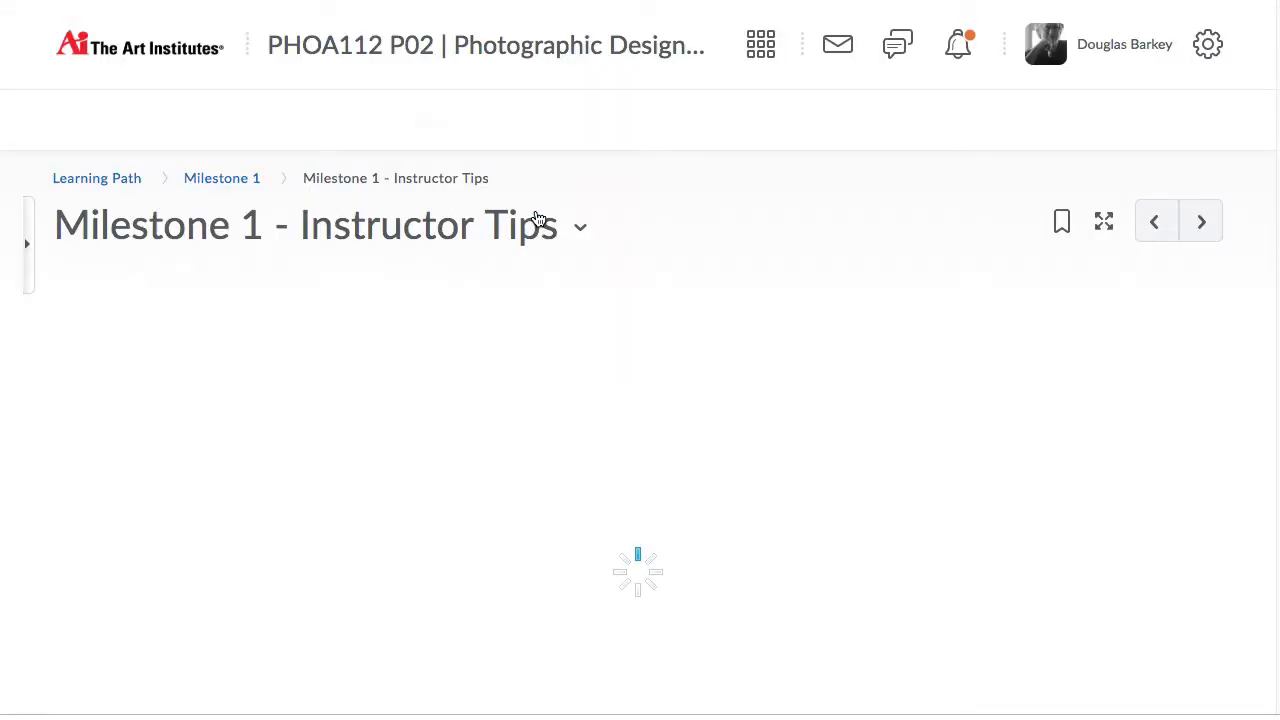
scroll(533, 430, down, 2)
scroll(532, 436, down, 3)
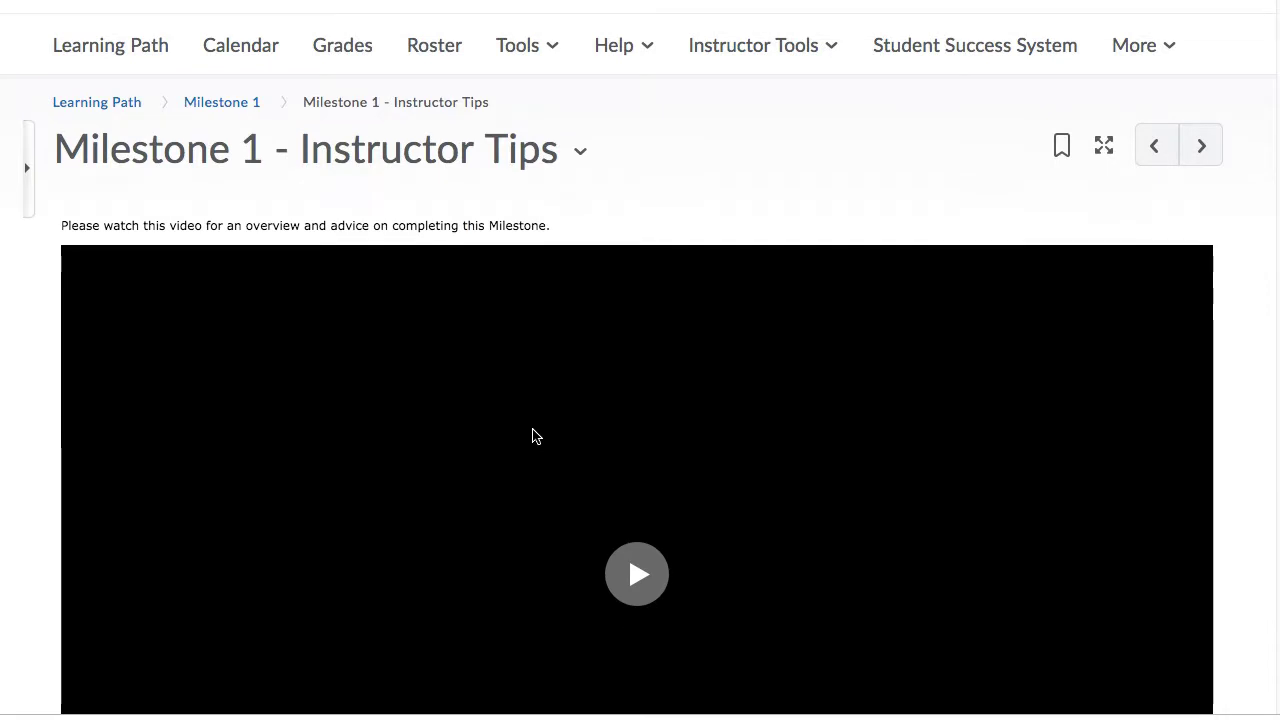
scroll(532, 436, down, 3)
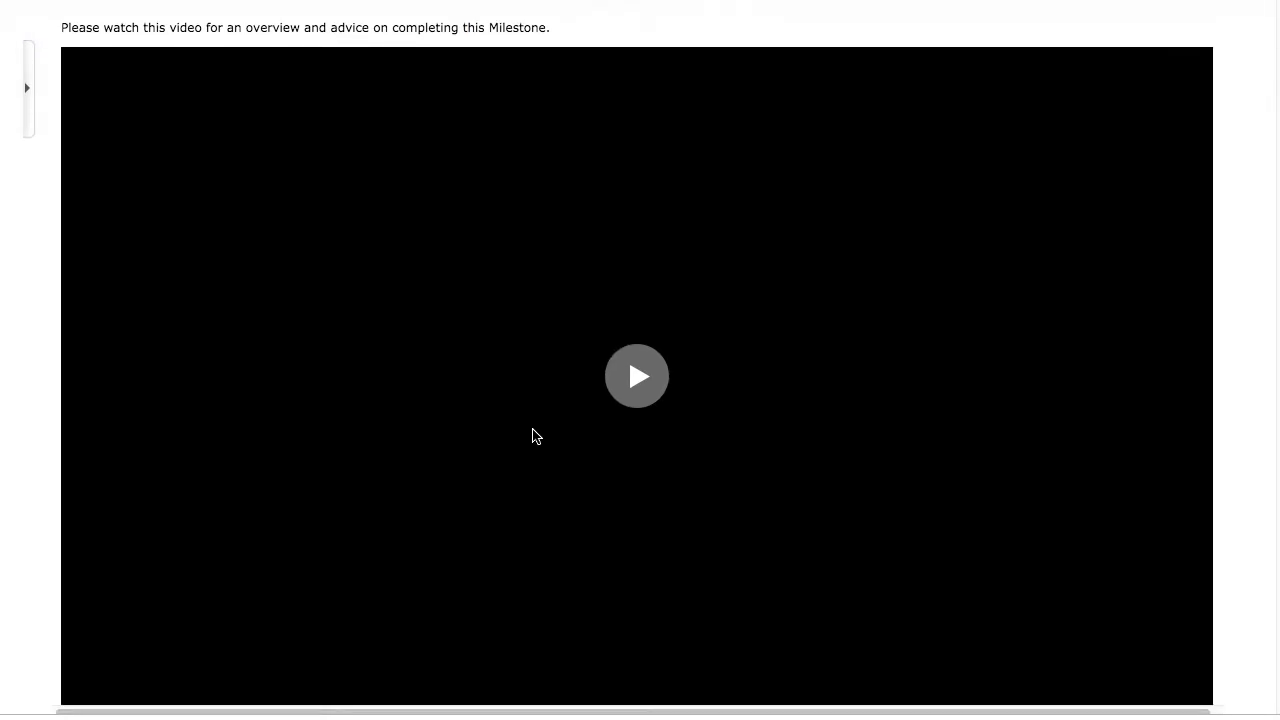
click(638, 388)
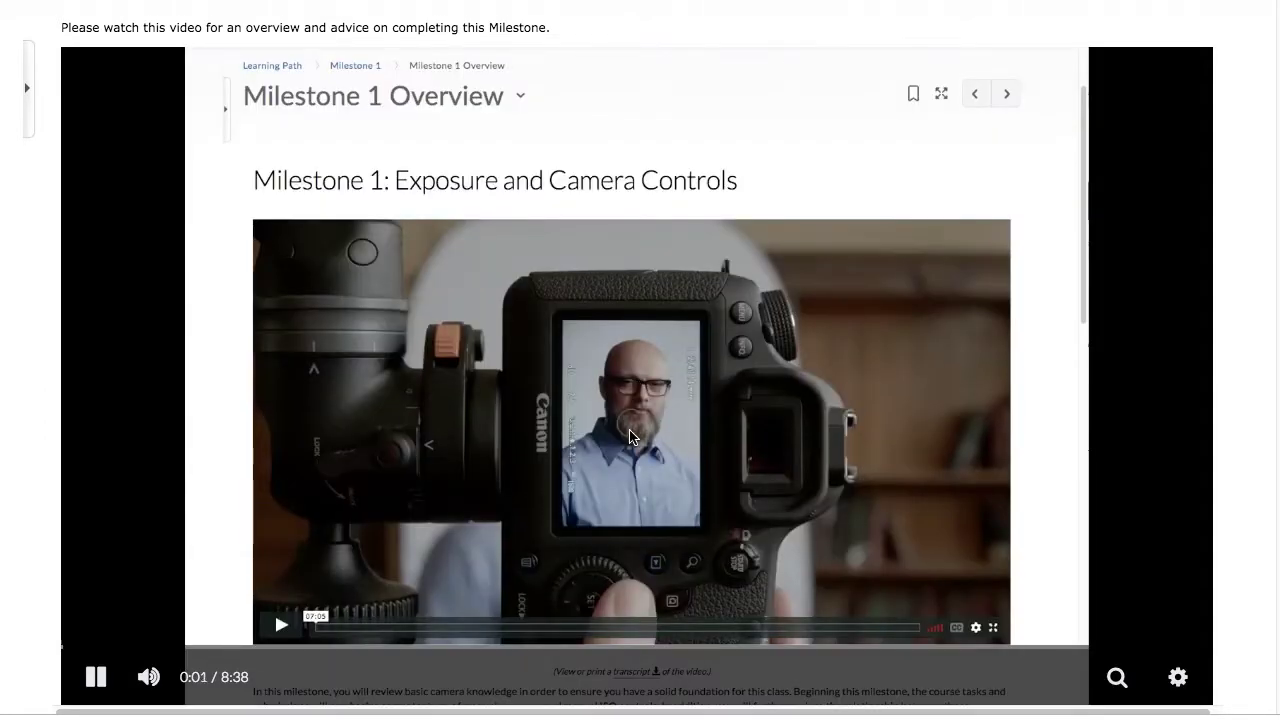
Watch the instructor video's walkthrough of the milestone overview and tasks, and examine the page options beneath the player.
scroll(631, 437, down, 2)
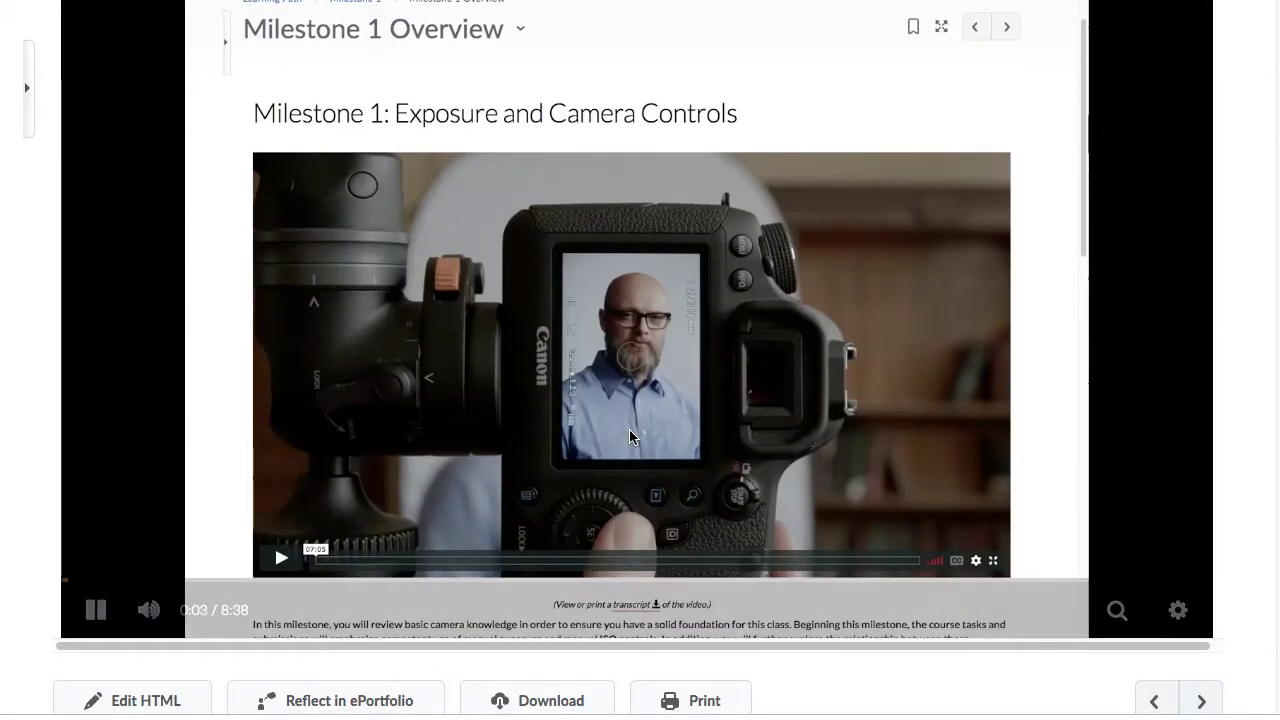
scroll(629, 437, down, 2)
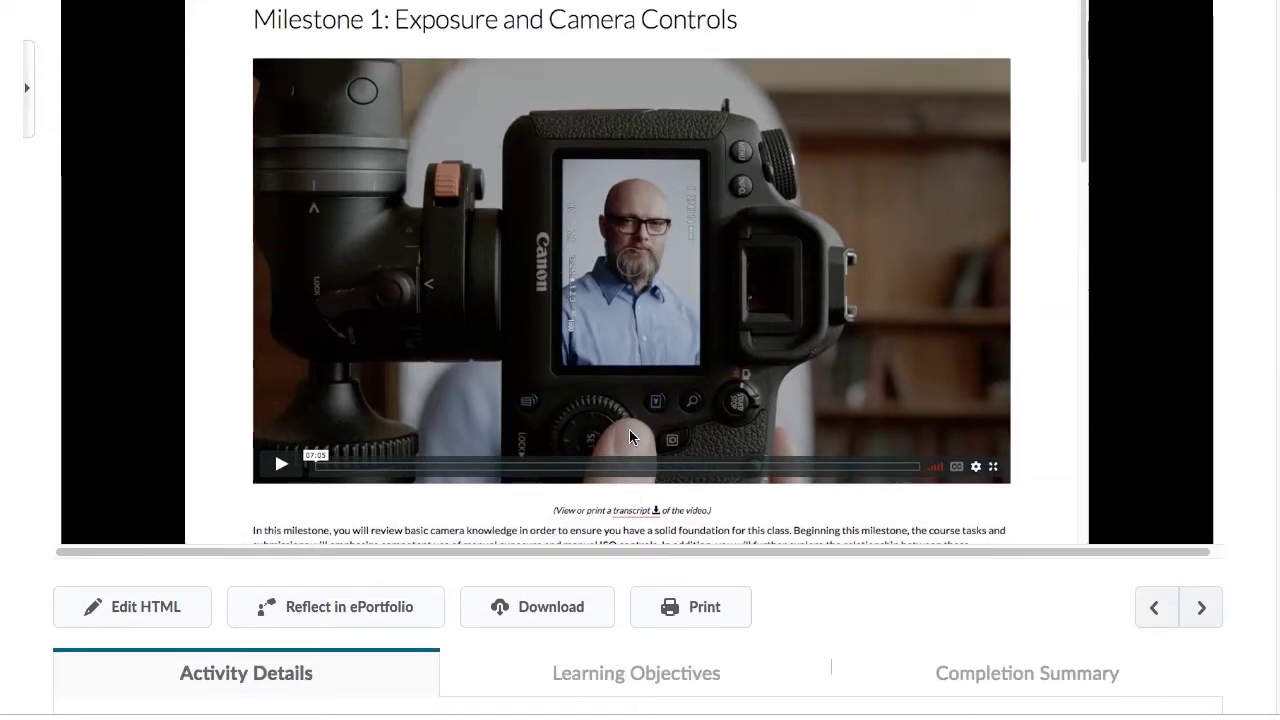
scroll(629, 437, up, 1)
scroll(631, 437, up, 1)
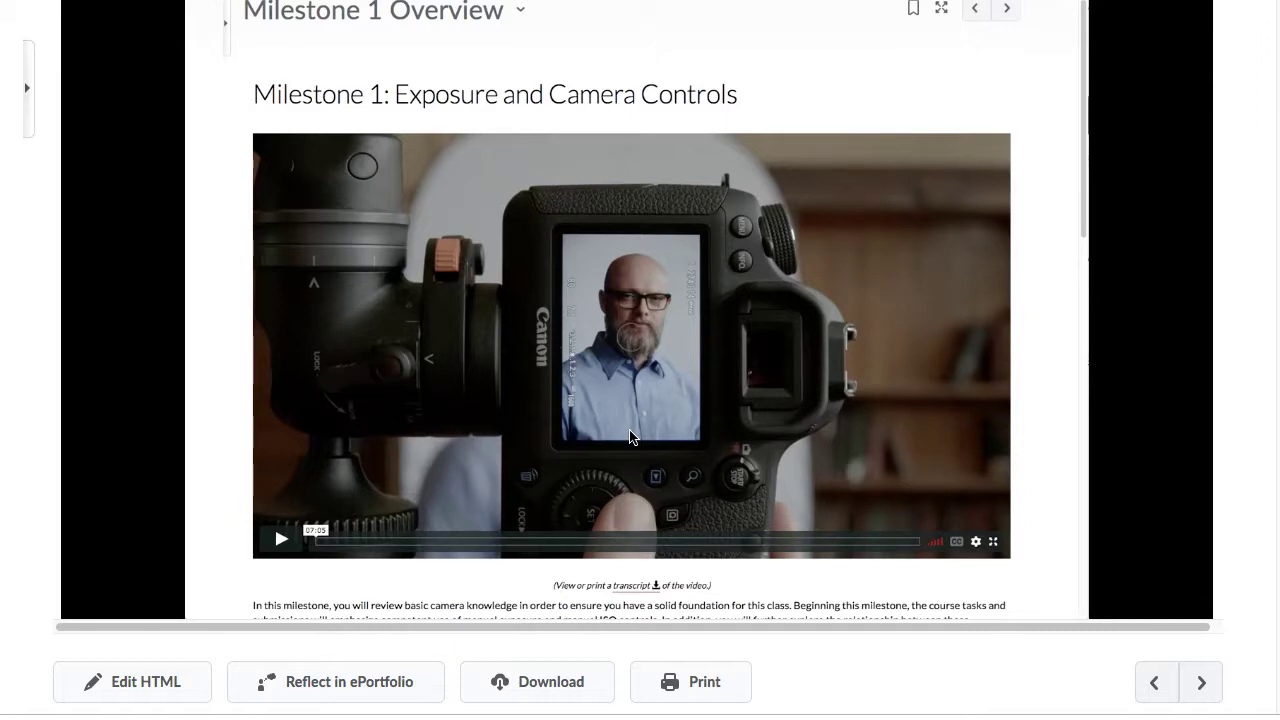
mouse_move(809, 246)
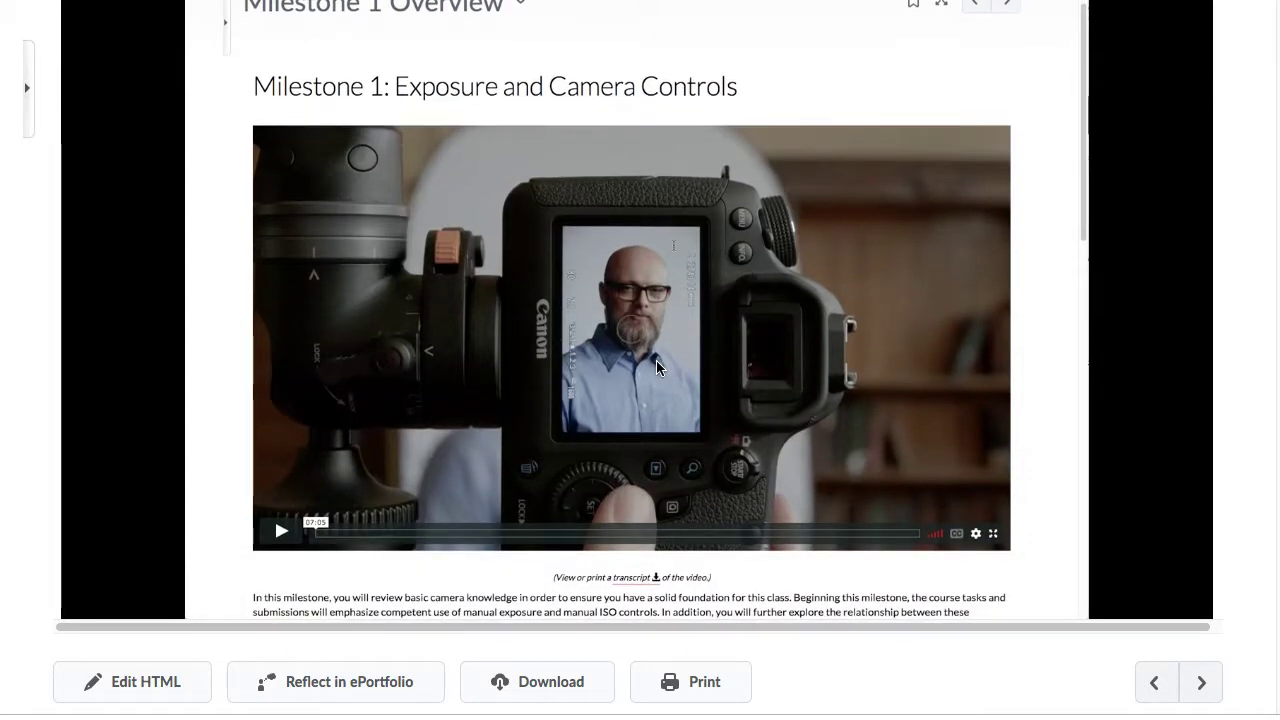
scroll(656, 364, down, 1)
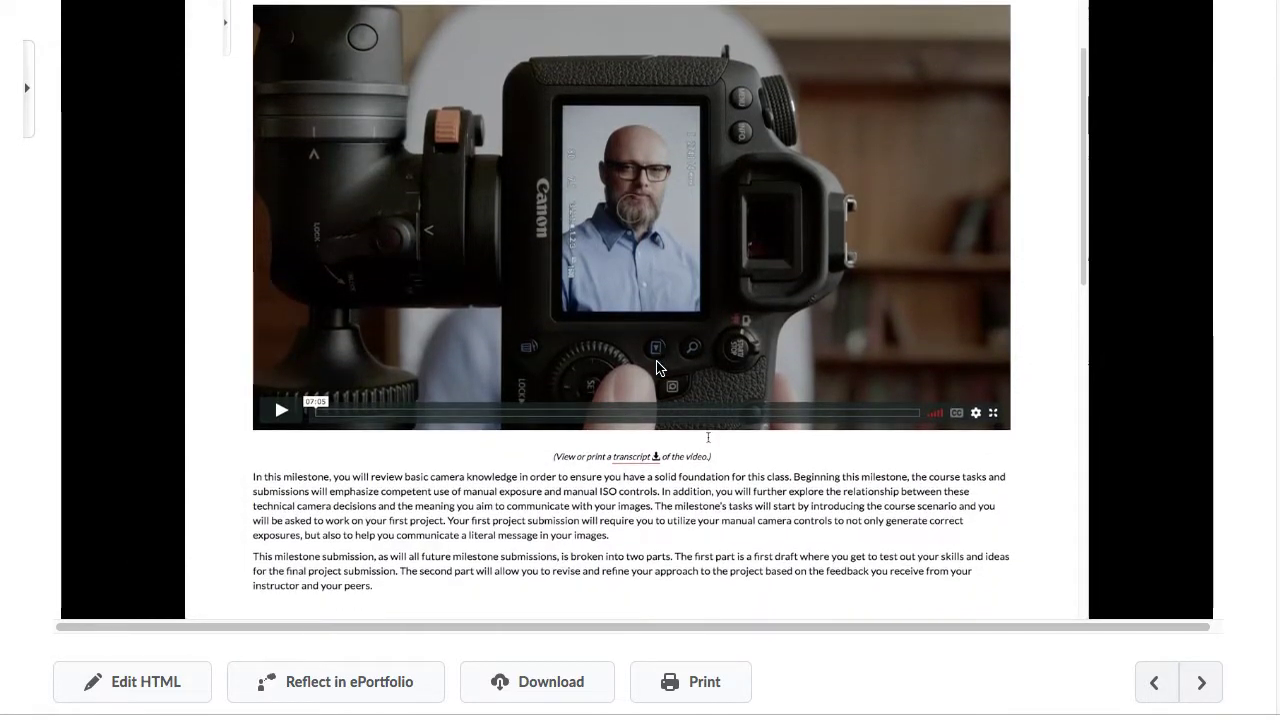
scroll(656, 368, down, 1)
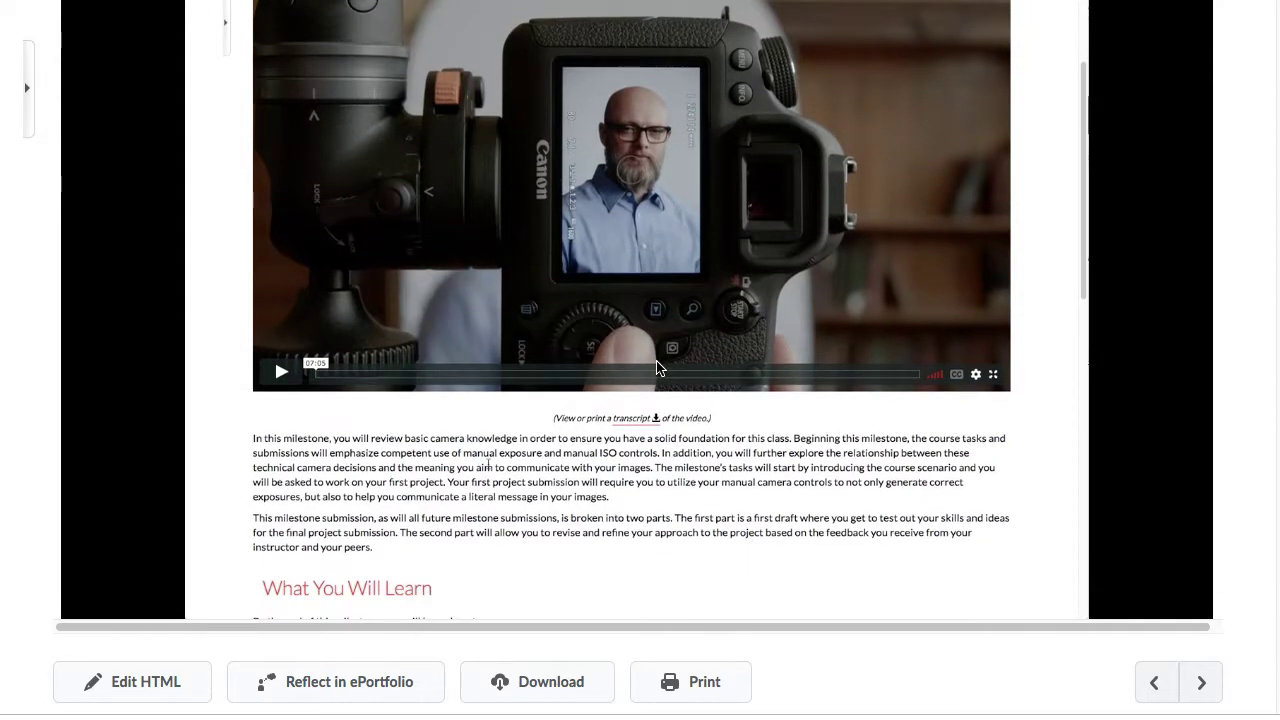
scroll(656, 368, down, 1)
scroll(657, 368, down, 2)
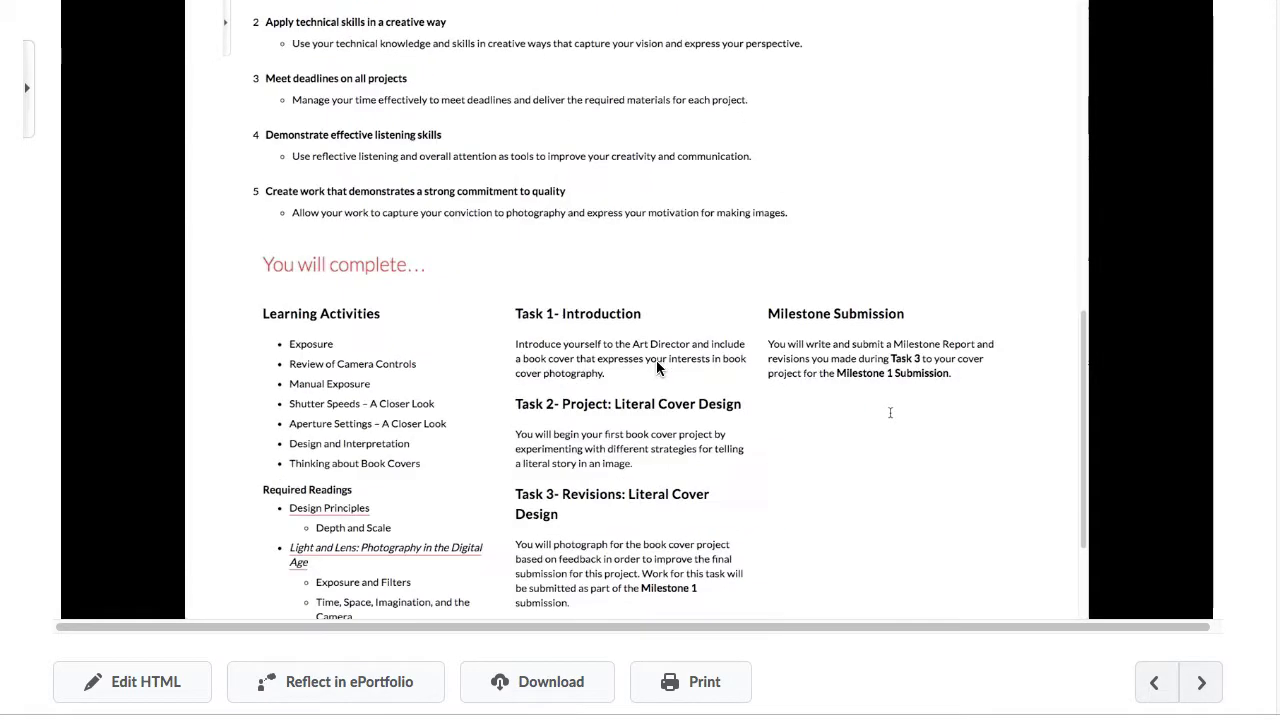
scroll(567, 398, down, 1)
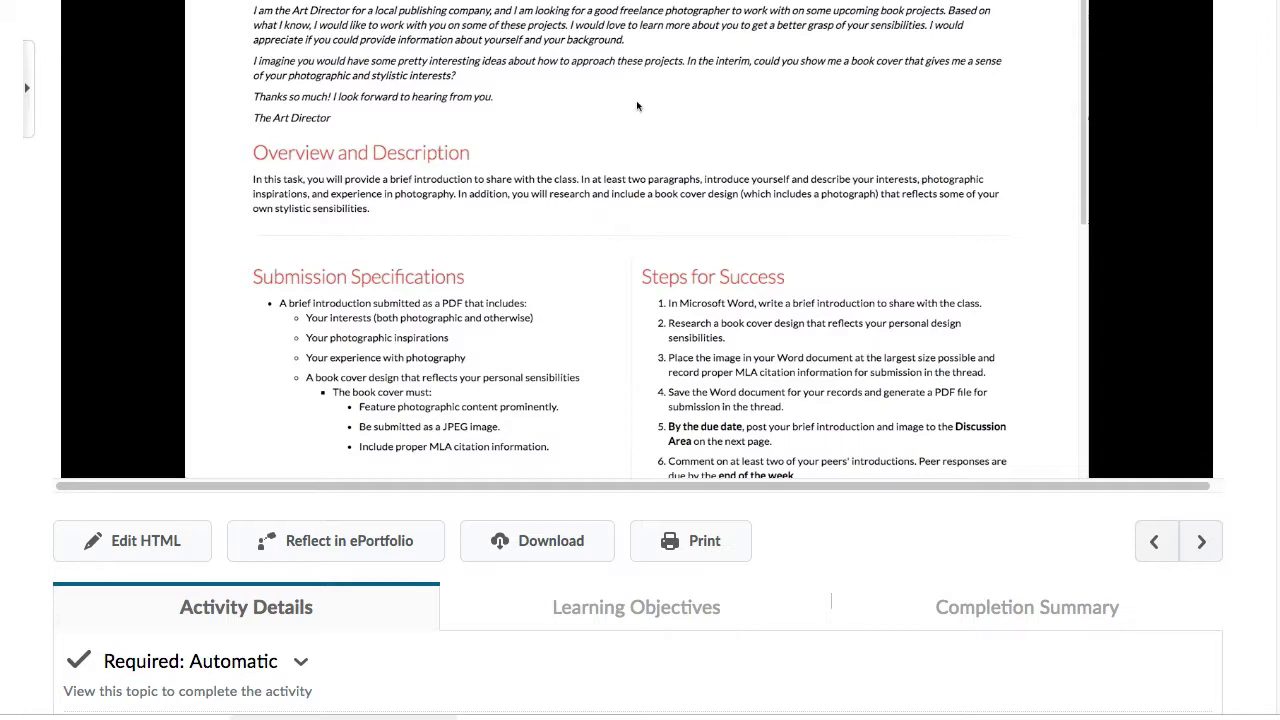
Open the M1T1 Instructor Tips page from the Milestone 1 topic list and play its embedded video.
scroll(612, 126, down, 3)
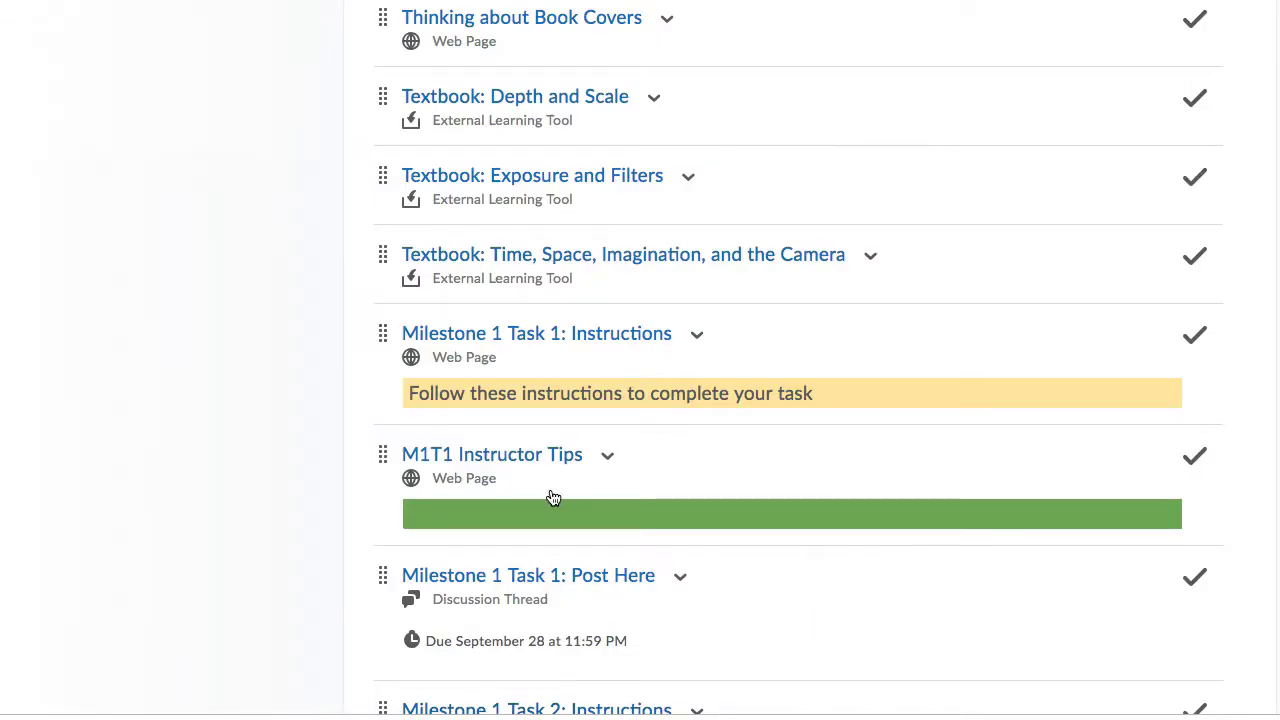
click(515, 467)
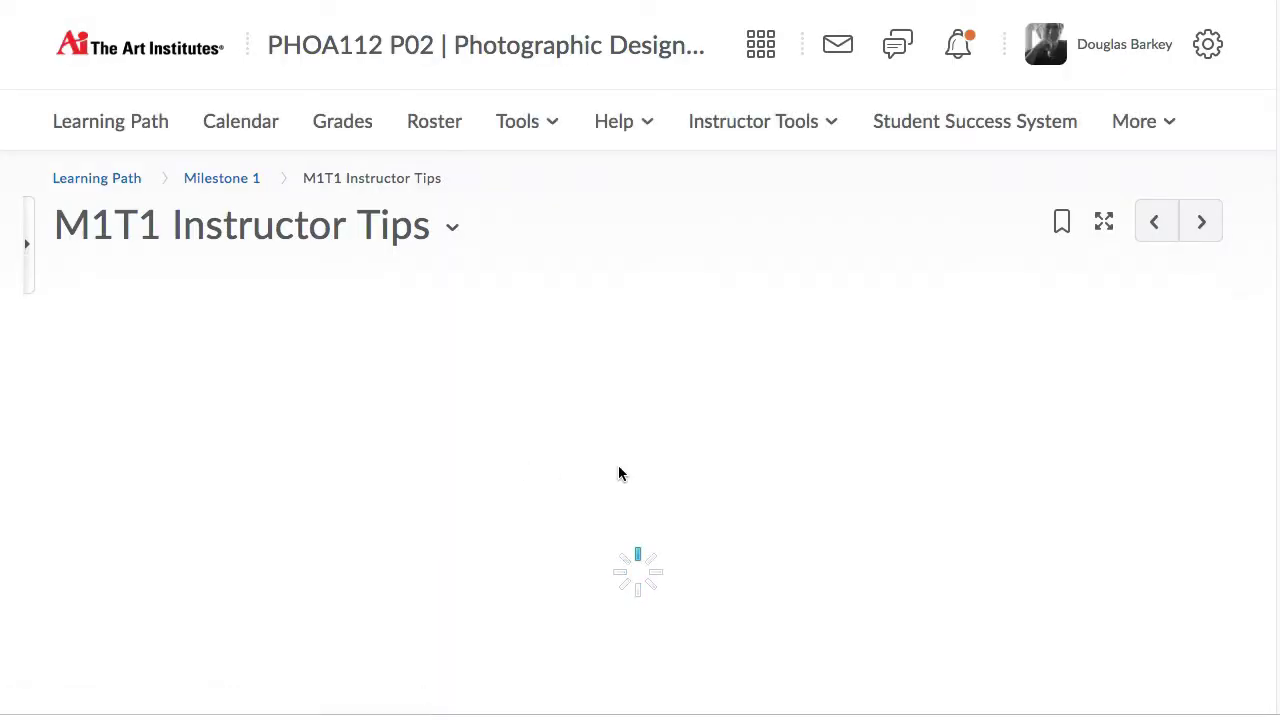
scroll(634, 472, down, 5)
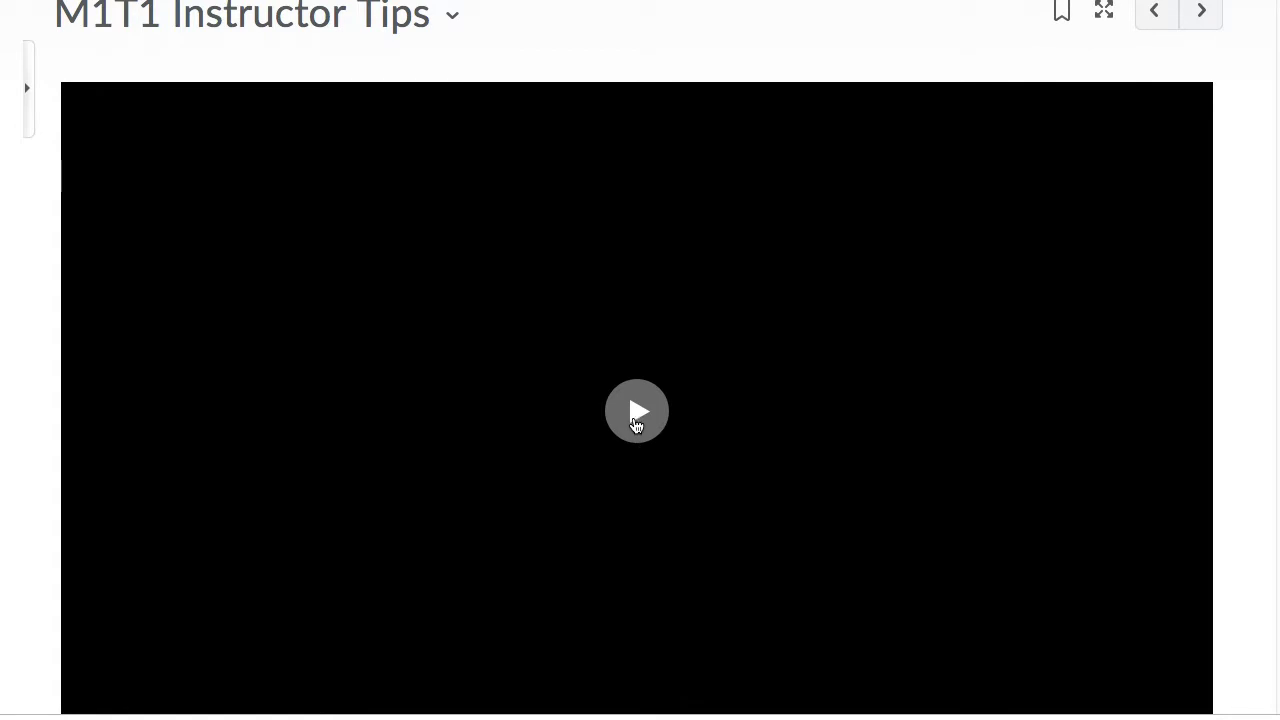
click(636, 428)
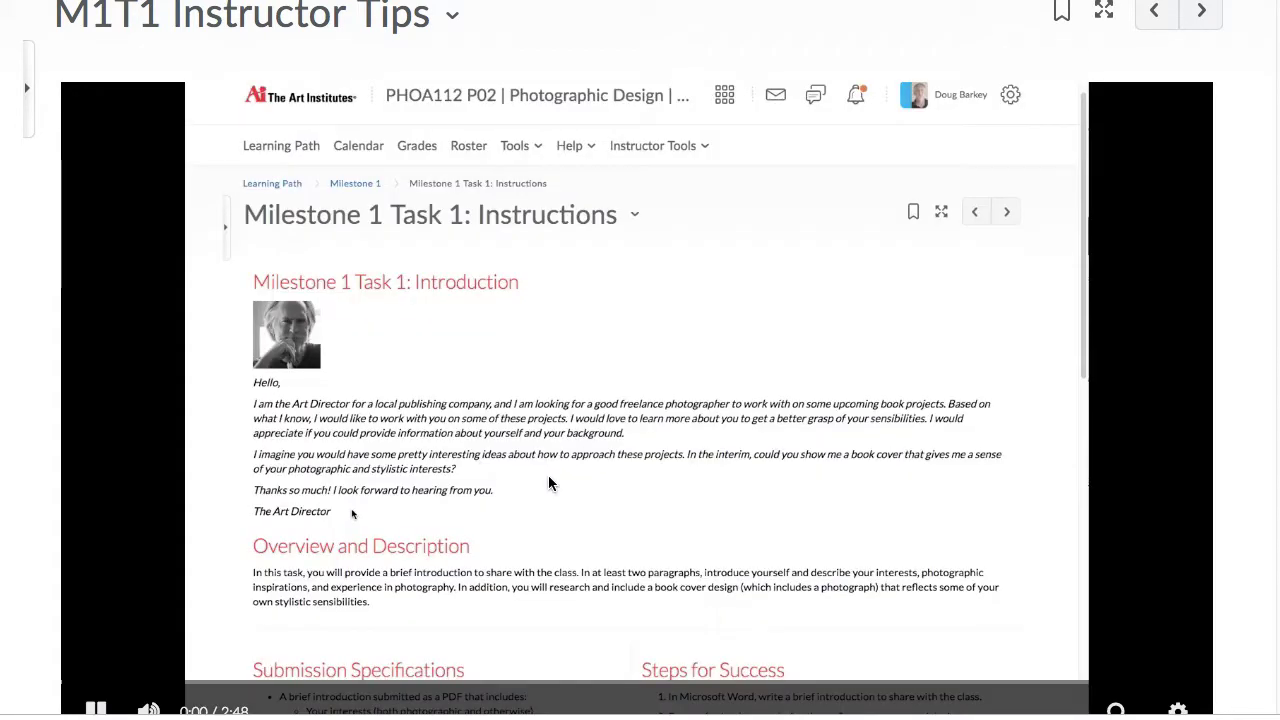
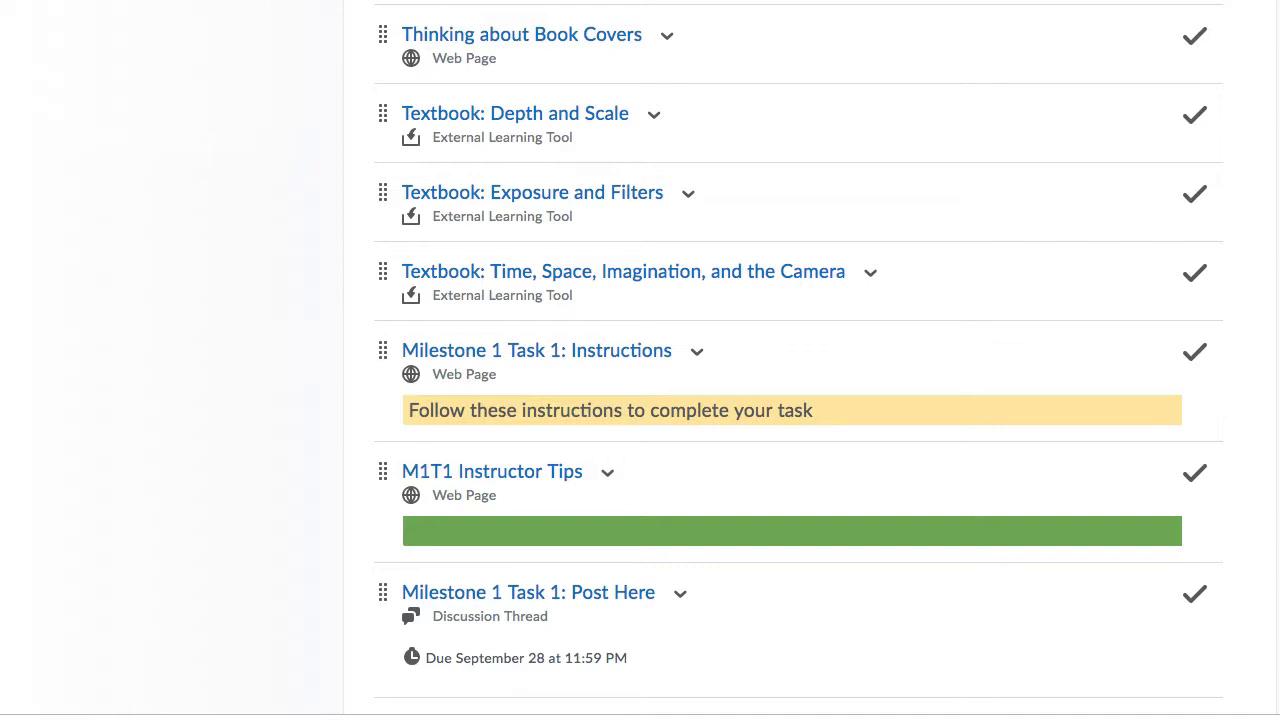
Open the Milestone 1 Task 1: Instructions page and review it through the grading table, declining the Norton extension offer.
scroll(563, 567, down, 3)
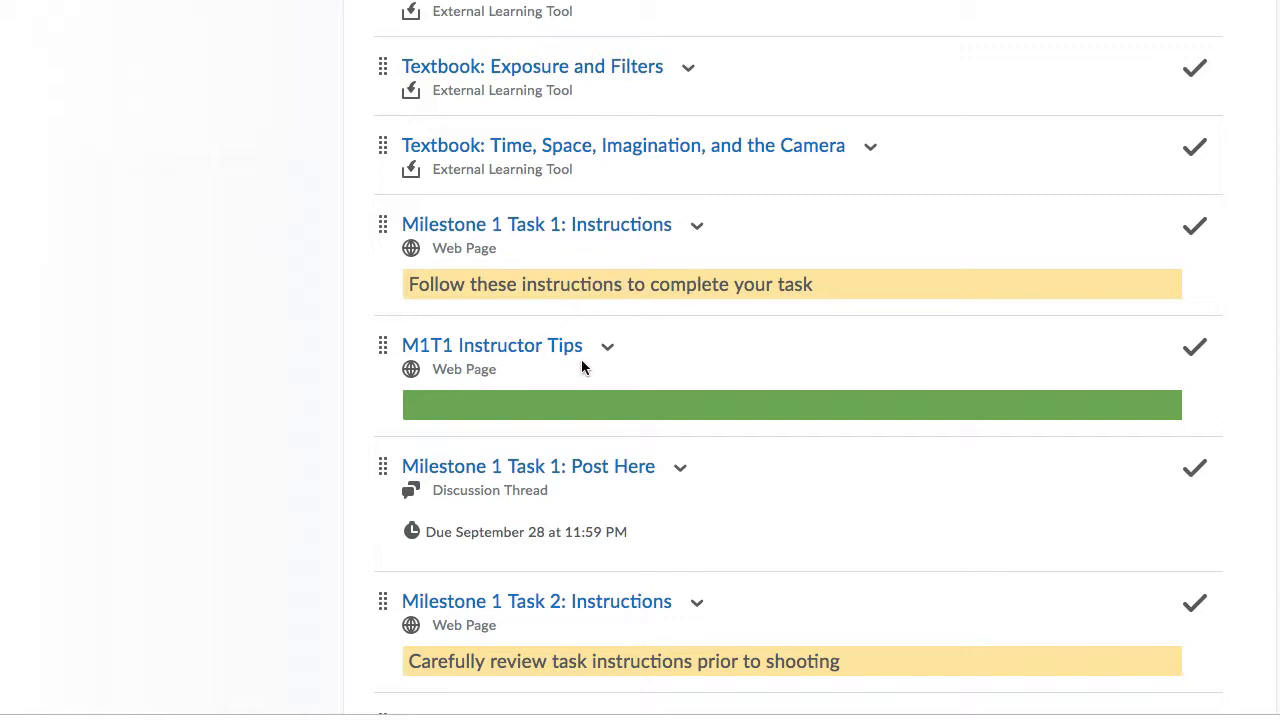
click(624, 226)
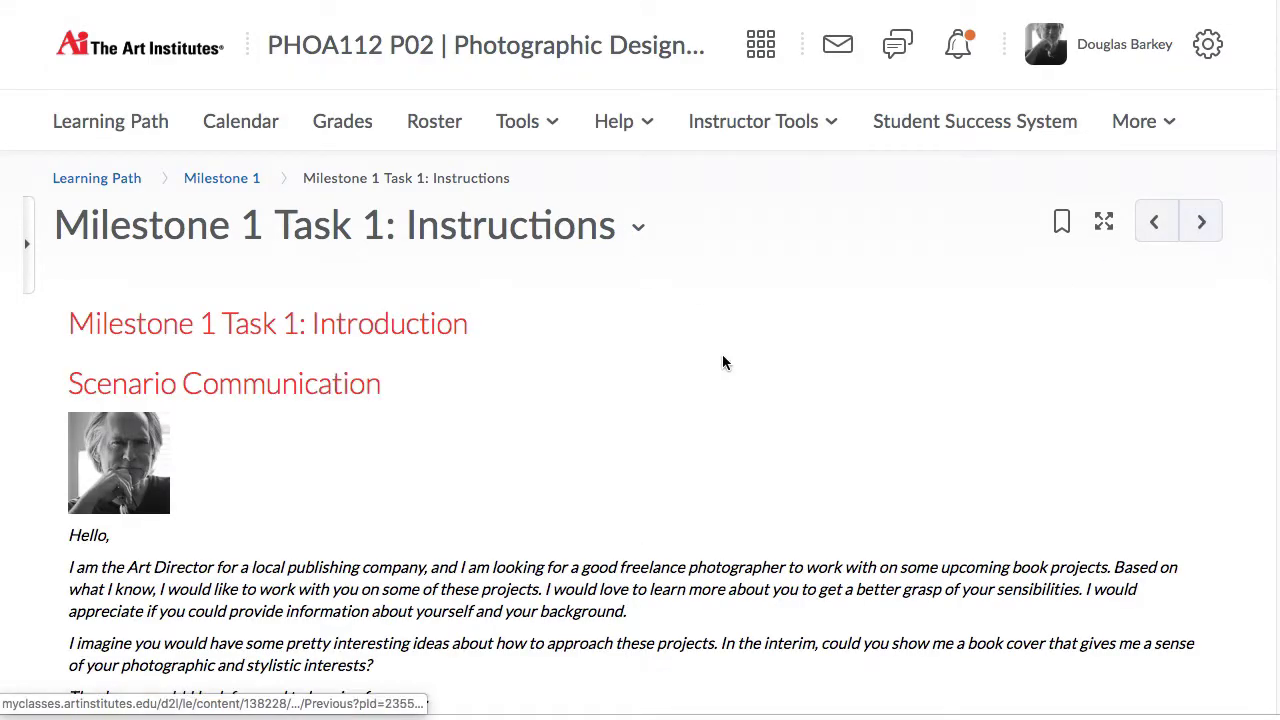
scroll(718, 360, down, 8)
scroll(718, 364, down, 5)
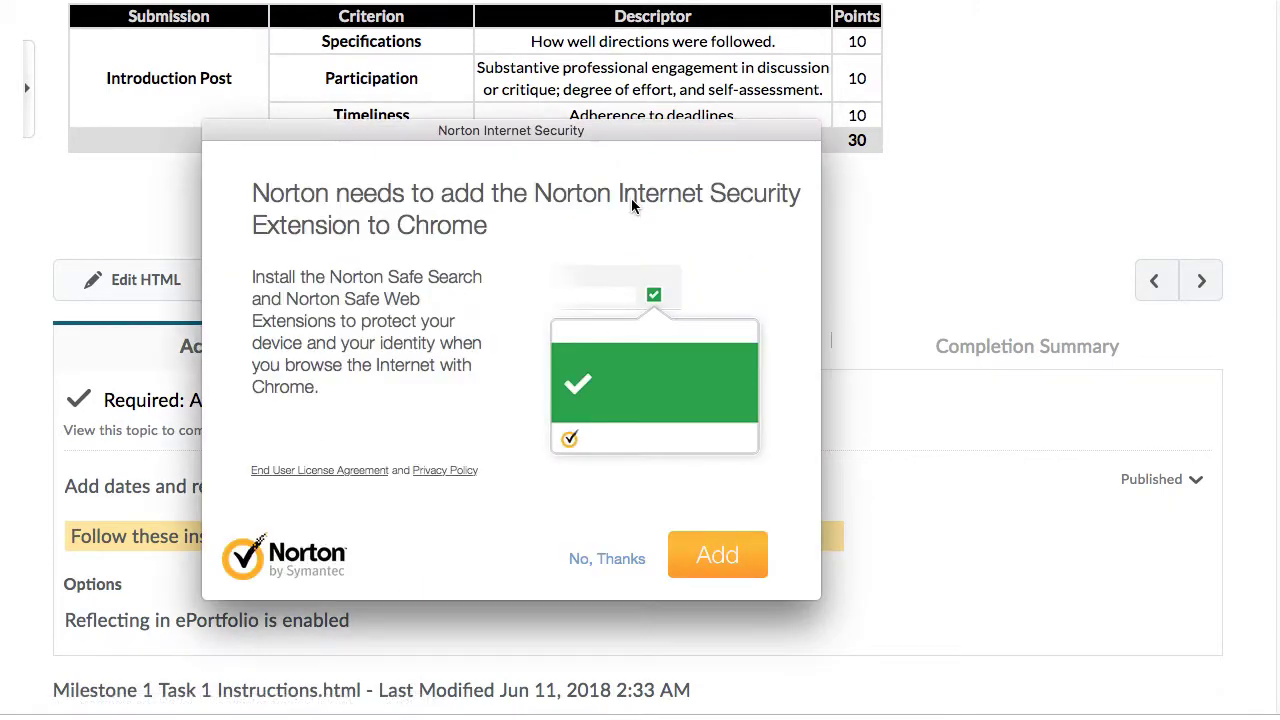
click(609, 559)
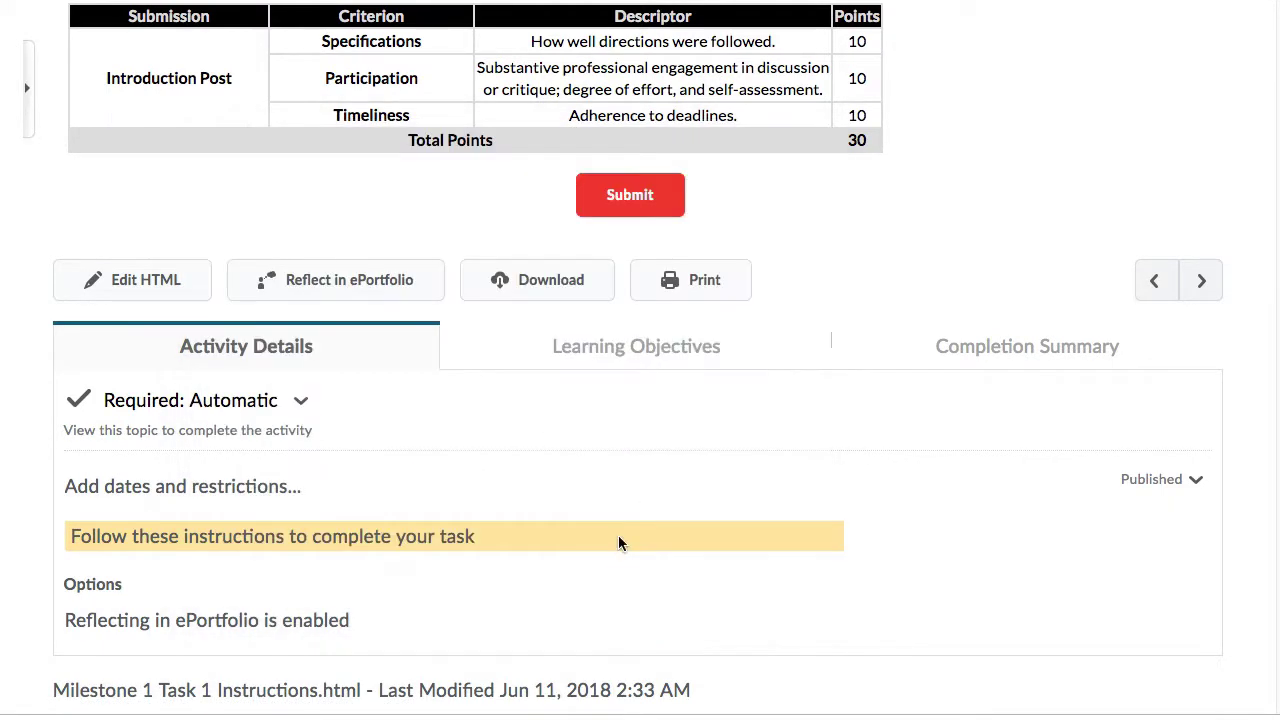
Go from the task's submission link to its discussion thread, check the opening post's M1T1 Instructor Tips link, and return to the thread.
click(637, 198)
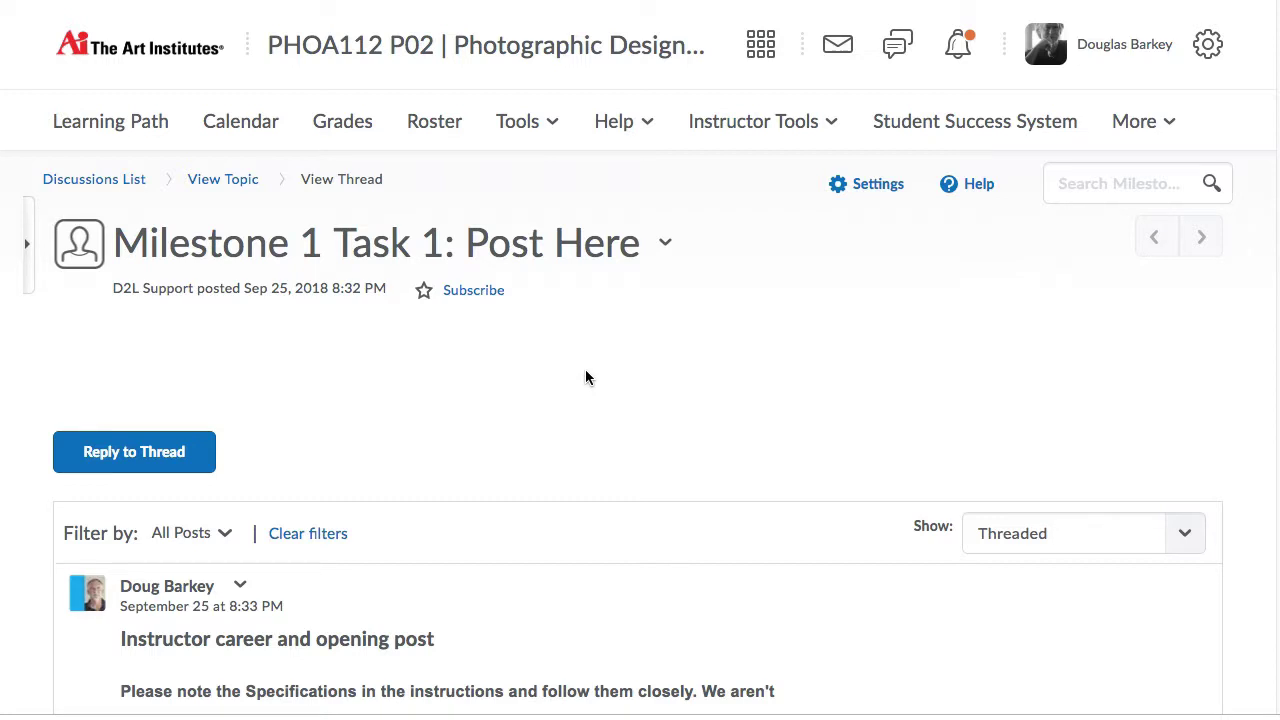
scroll(587, 377, down, 2)
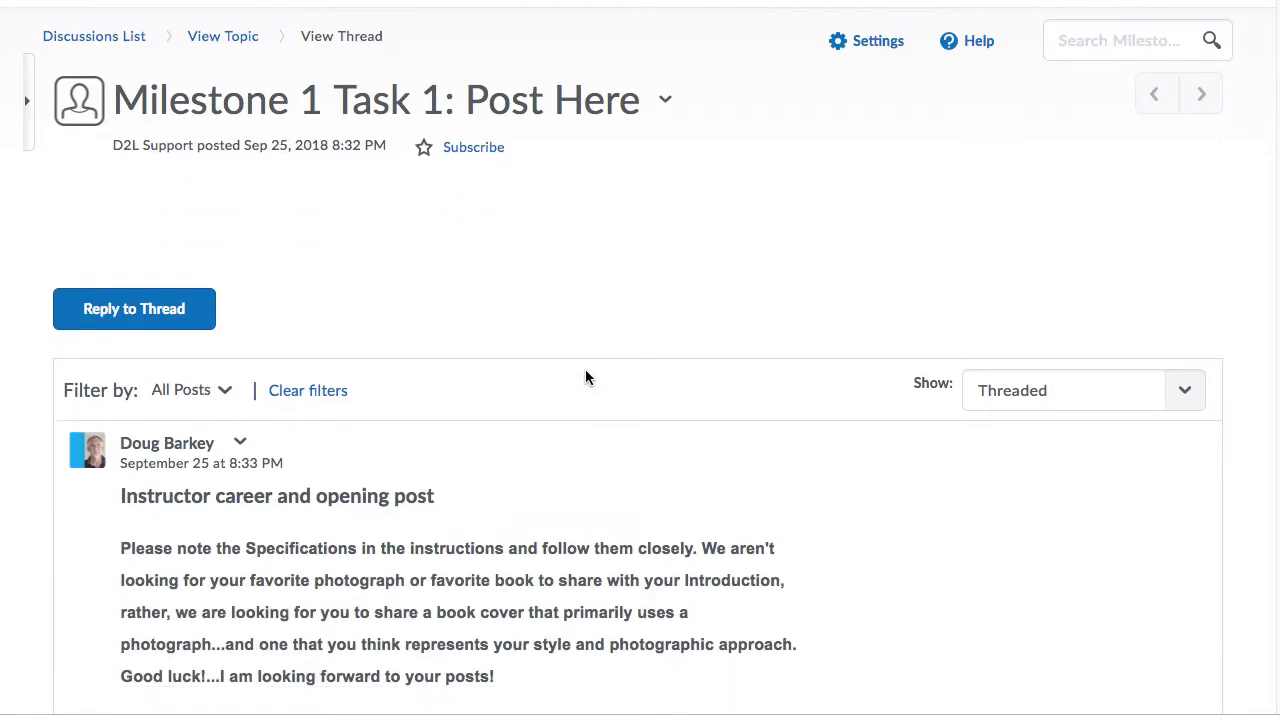
scroll(587, 377, down, 1)
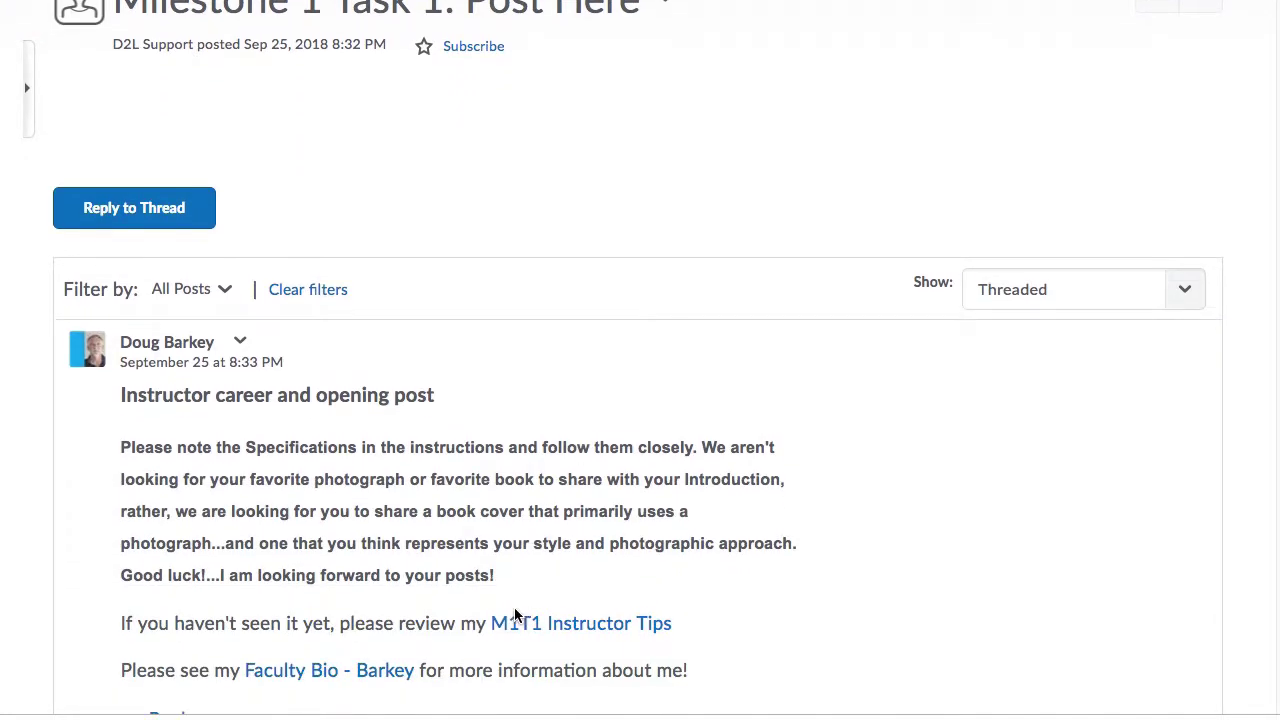
click(590, 624)
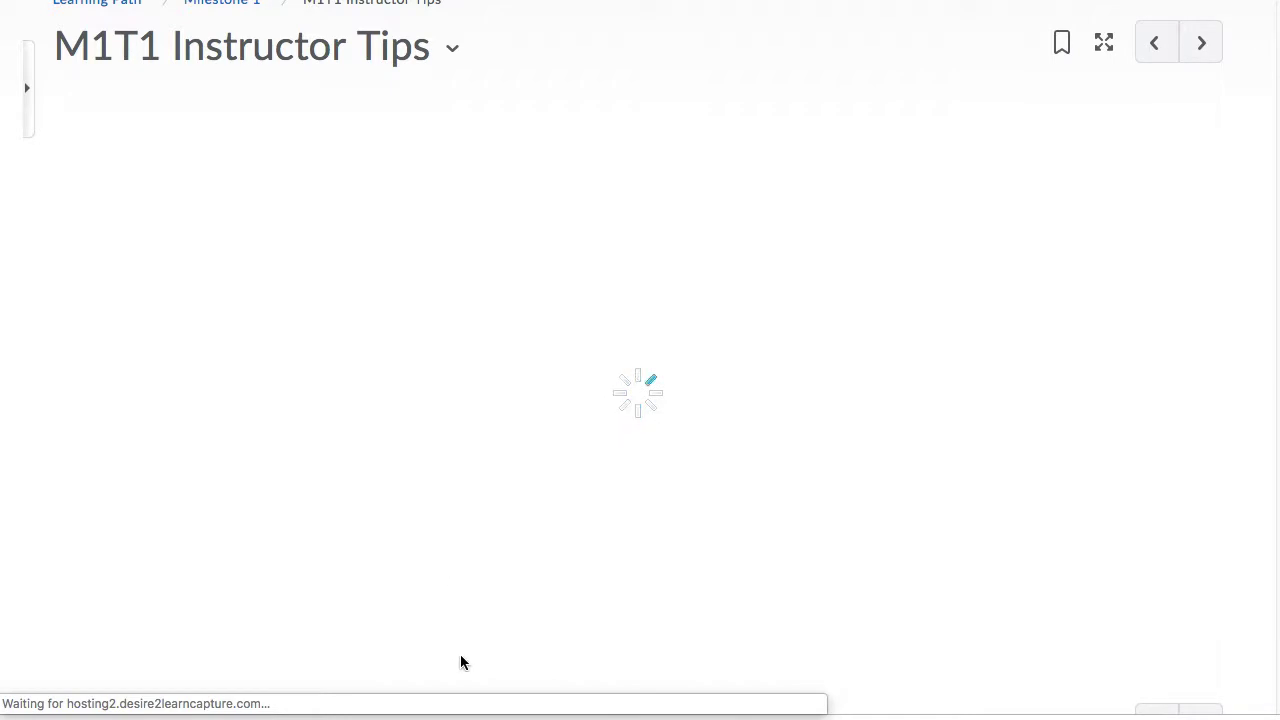
key(alt+Left)
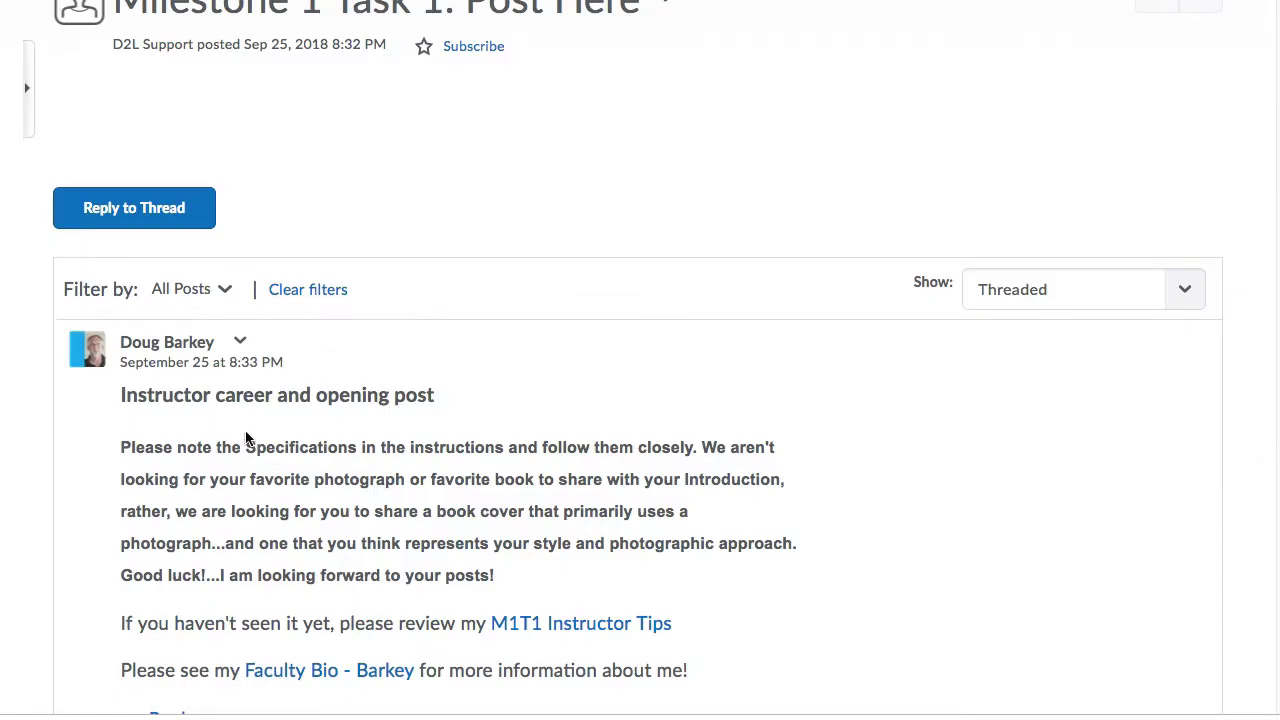
Edit the instructor's opening post so the word "review" links to the M1T1 Instructor Tips topic in Milestone 1, and save it.
click(240, 341)
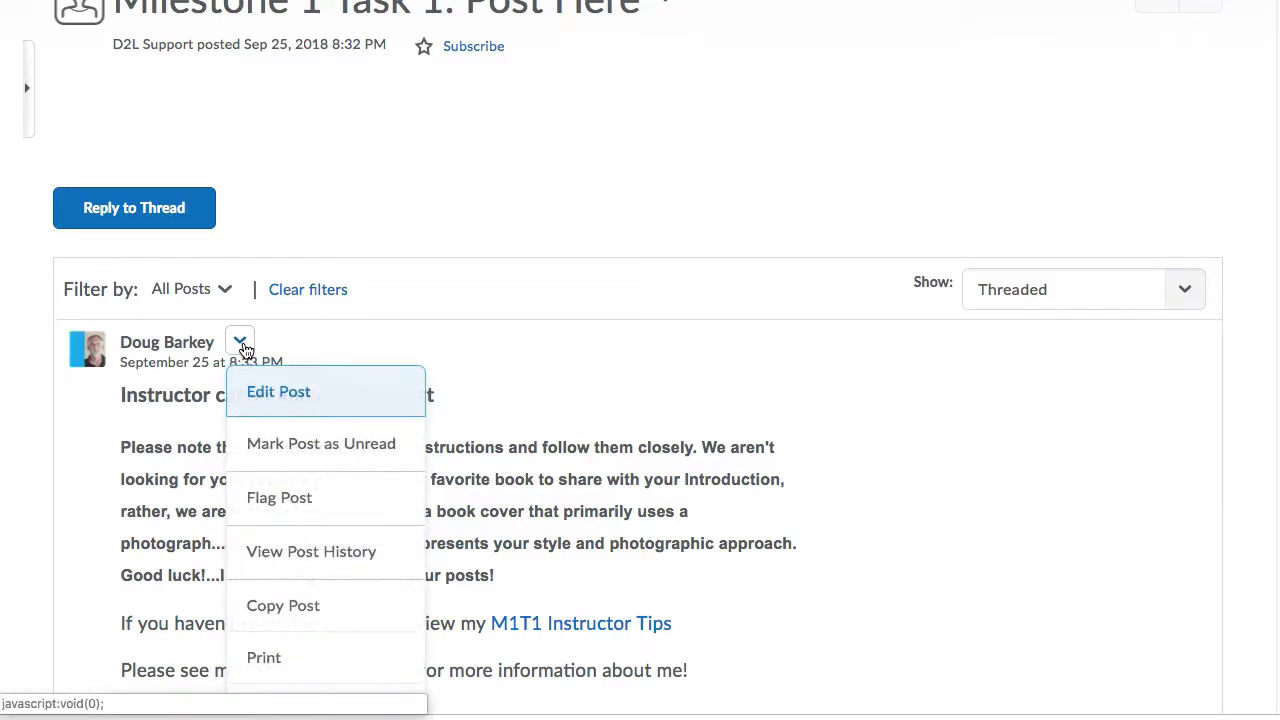
click(277, 395)
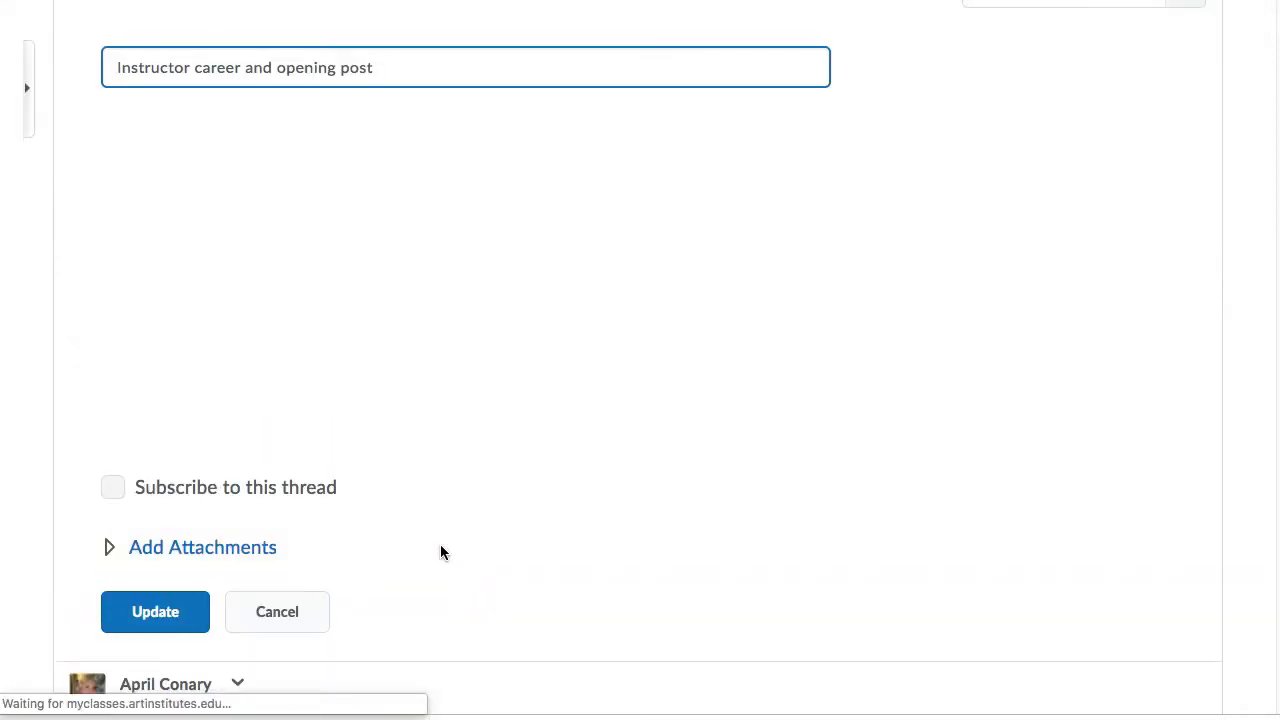
scroll(437, 300, down, 3)
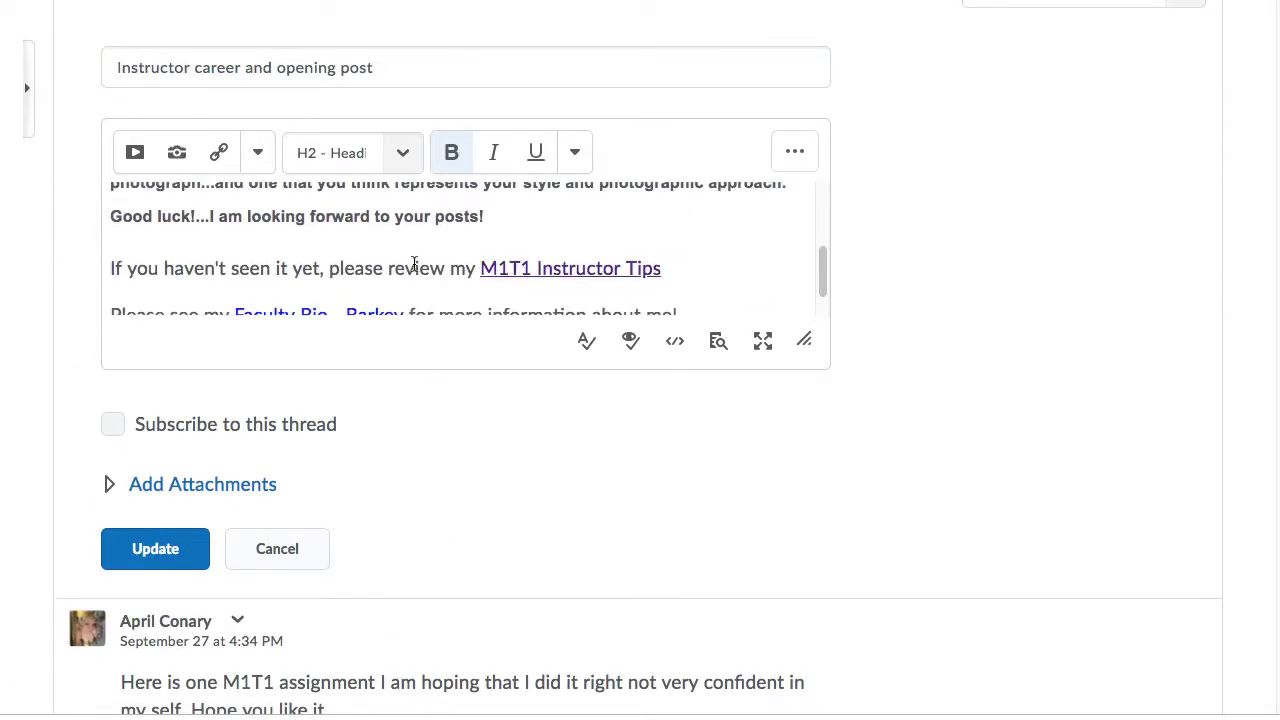
double_click(410, 271)
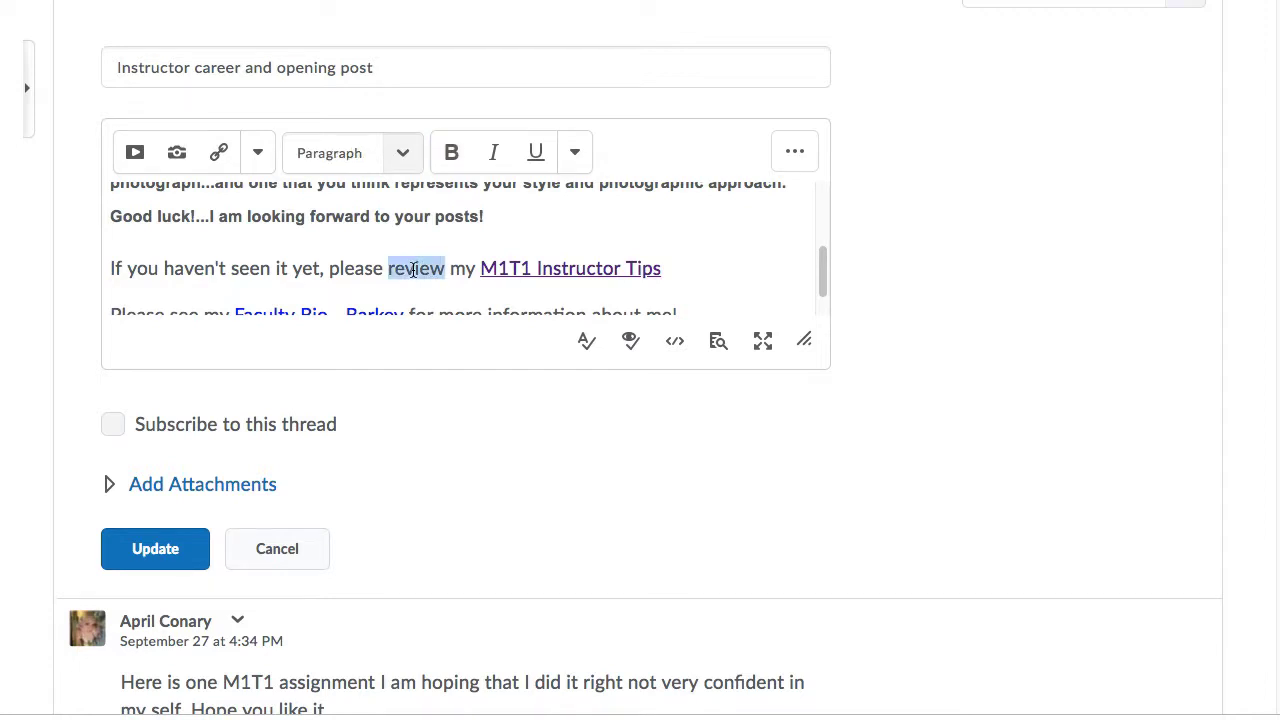
click(218, 155)
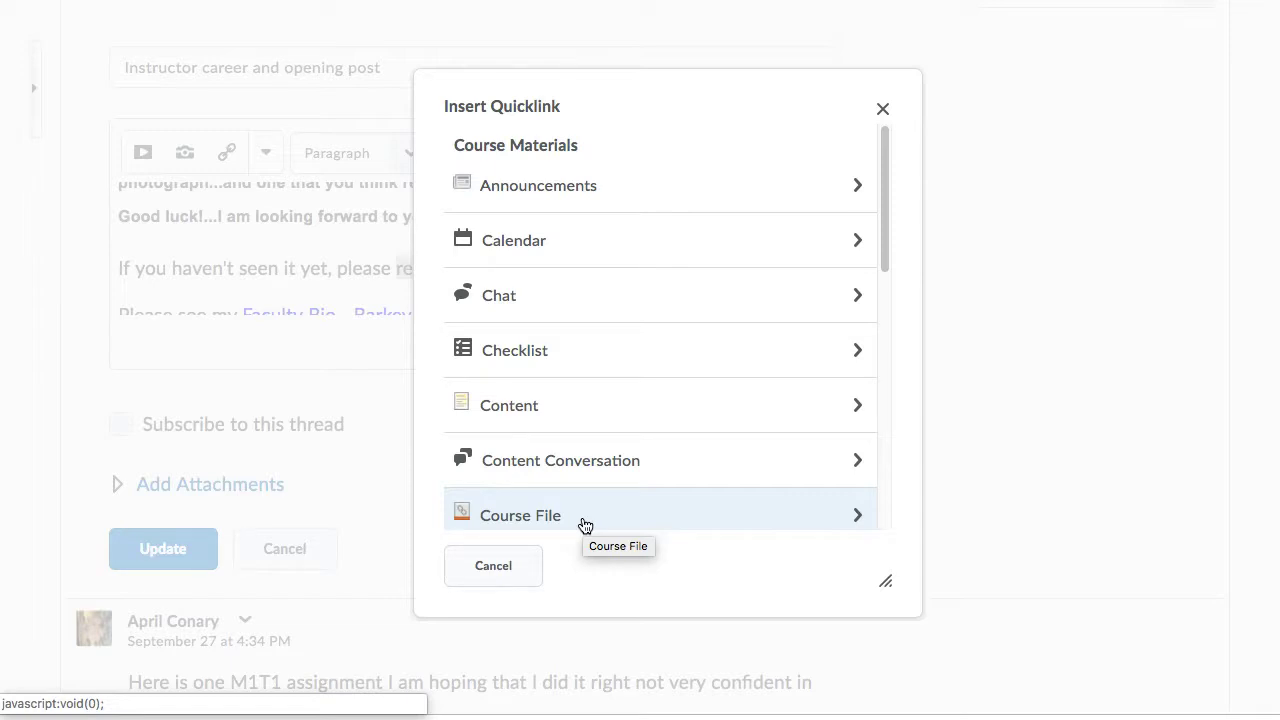
click(497, 408)
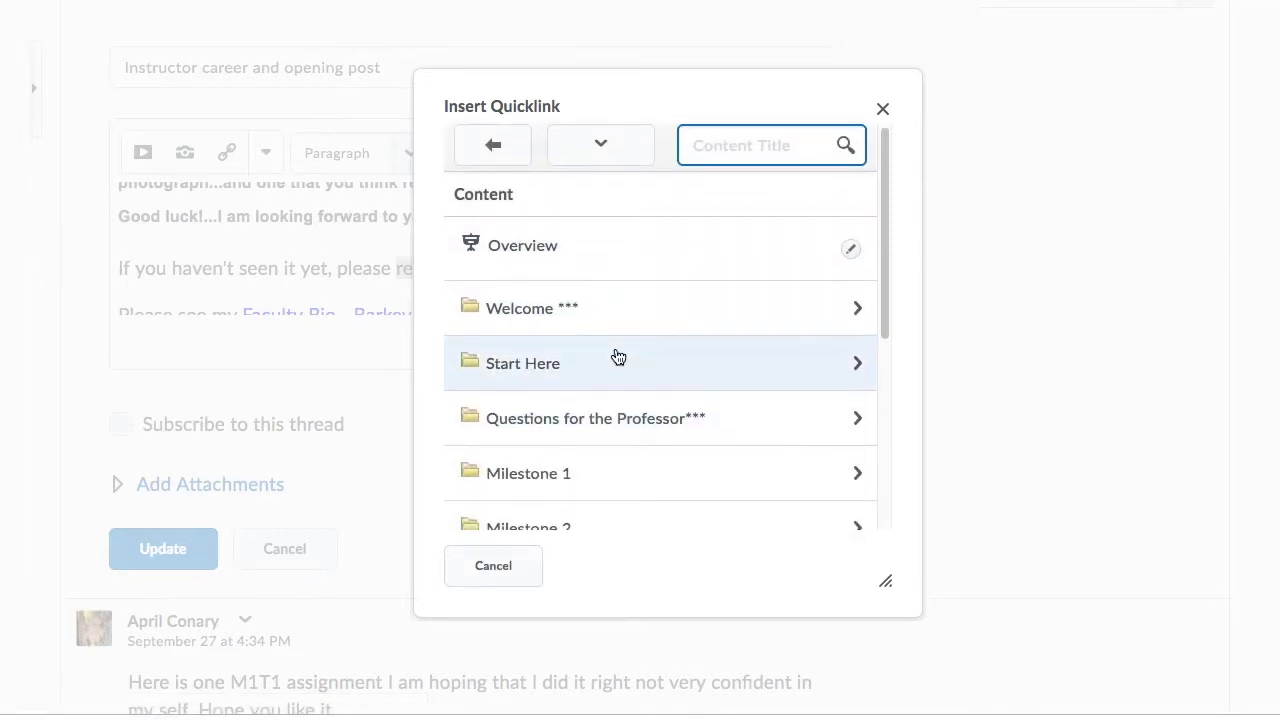
scroll(617, 357, down, 2)
click(531, 405)
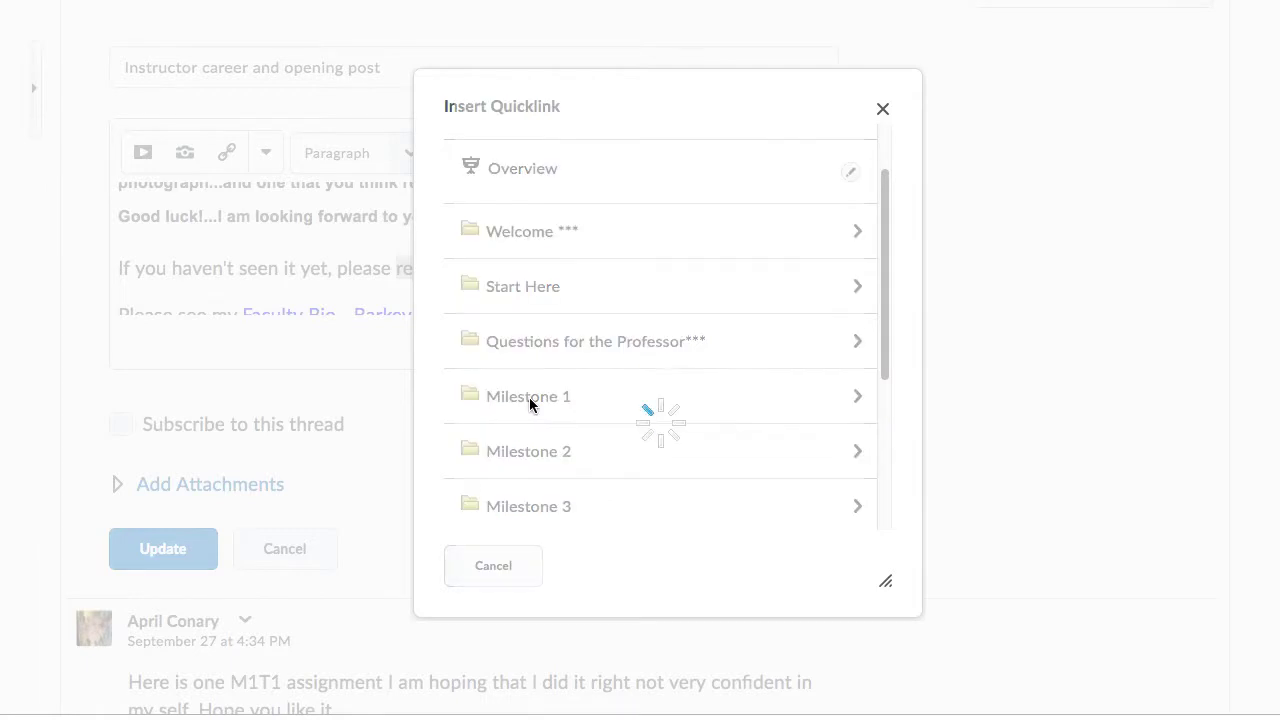
scroll(588, 403, down, 6)
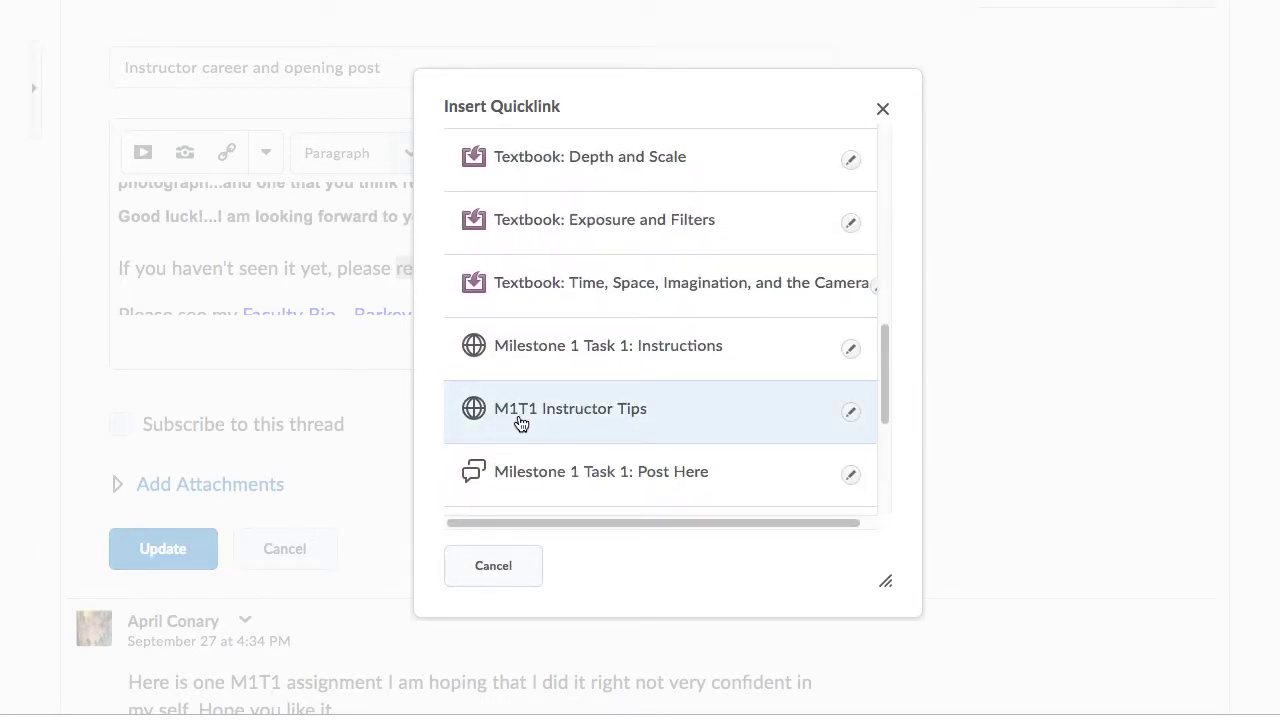
click(566, 412)
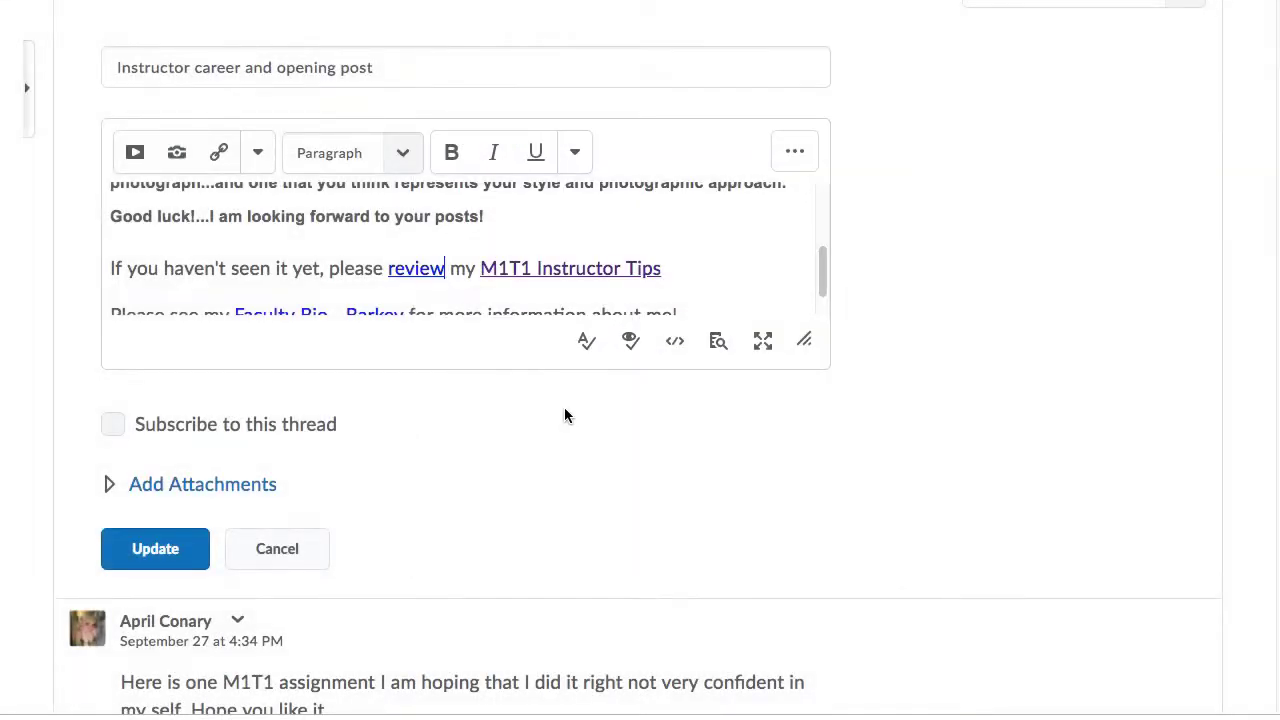
click(158, 550)
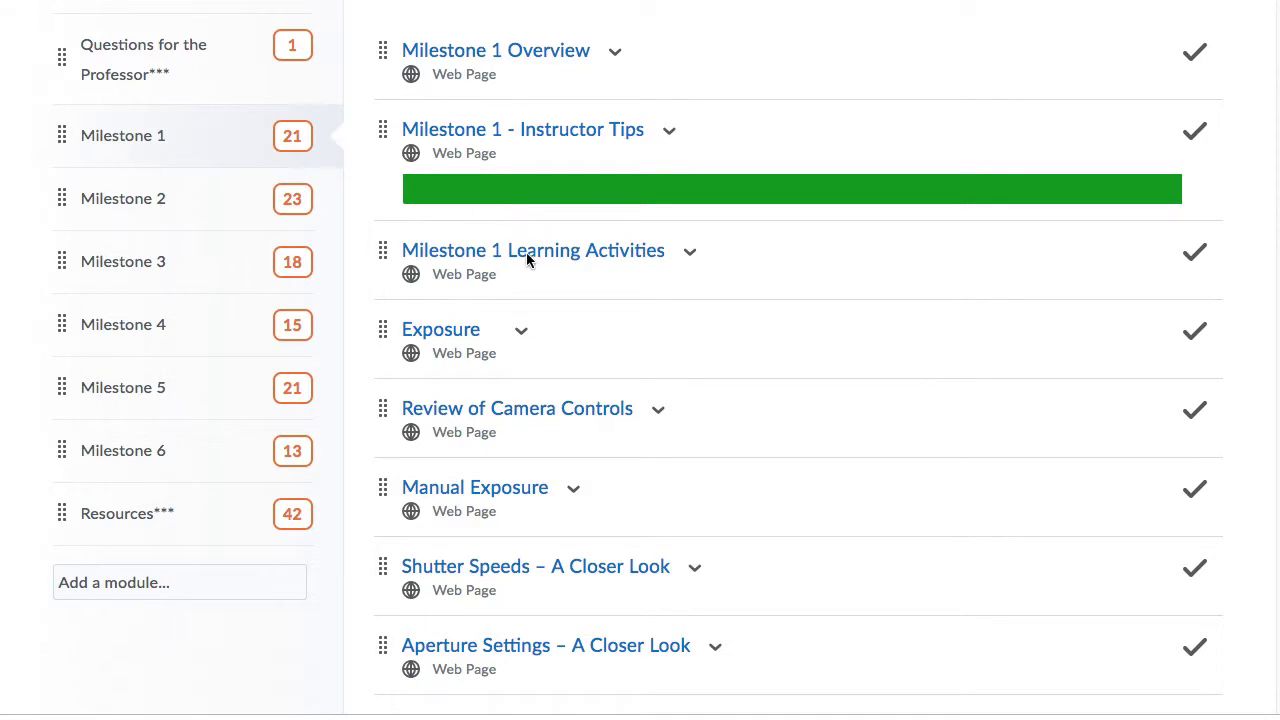
Open the Milestone 1 - Instructor Tips topic's description for in-place editing, with the full formatting options and table size grid shown.
scroll(626, 383, down, 8)
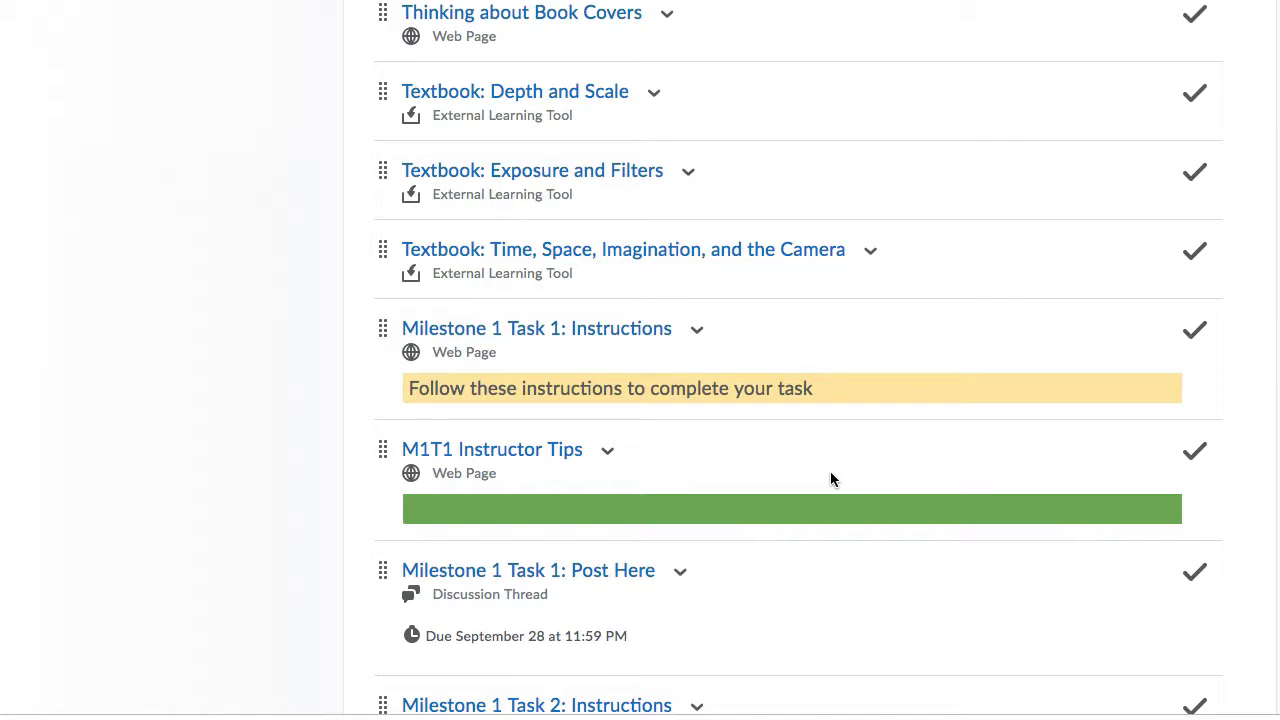
scroll(785, 400, up, 9)
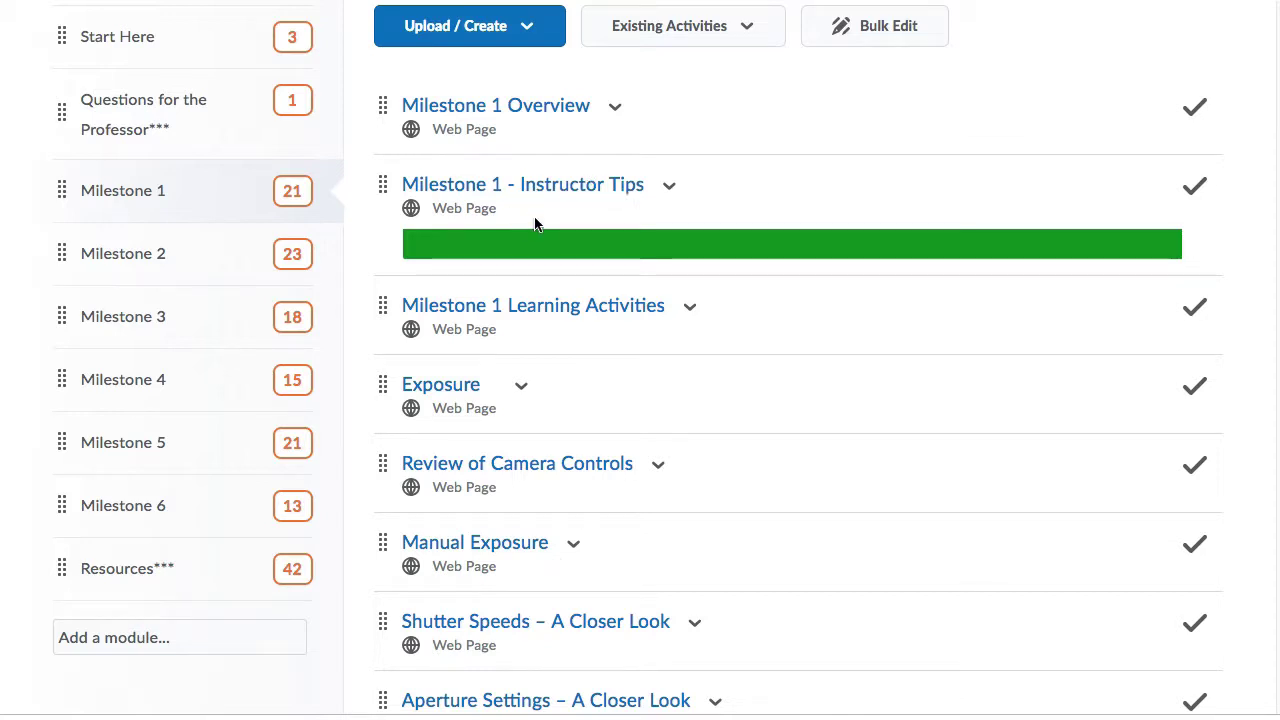
click(670, 192)
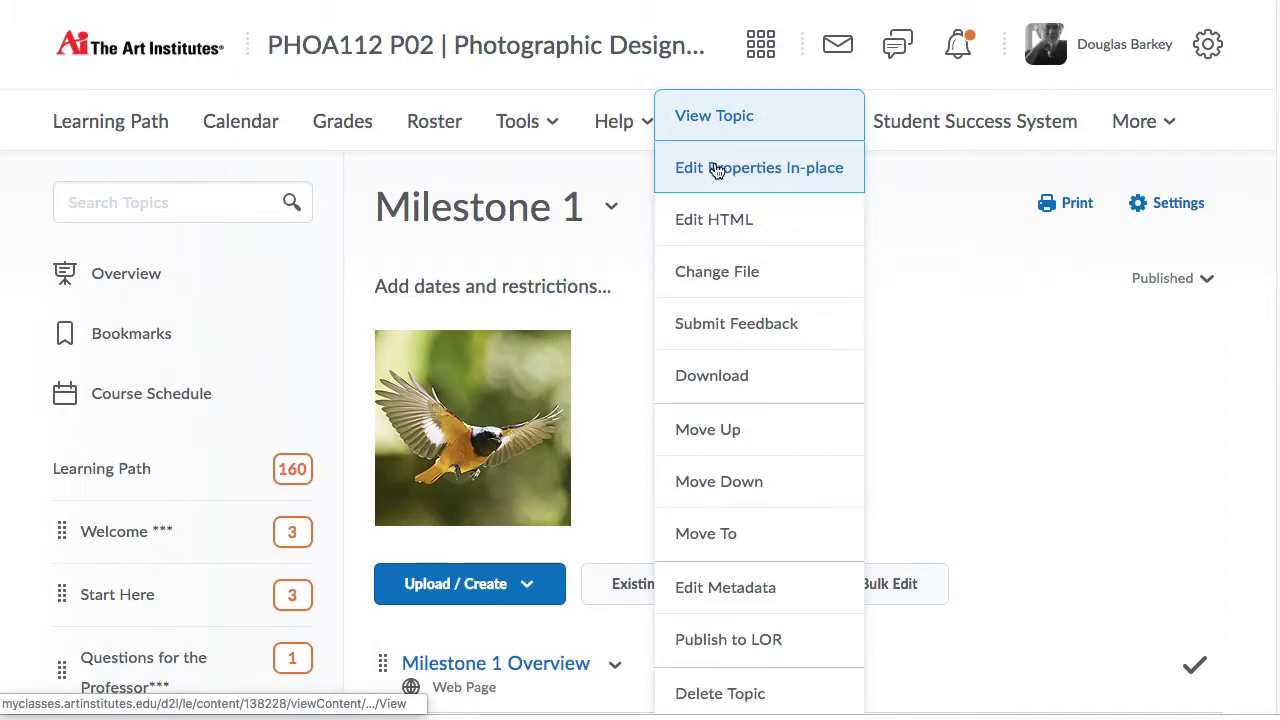
click(725, 172)
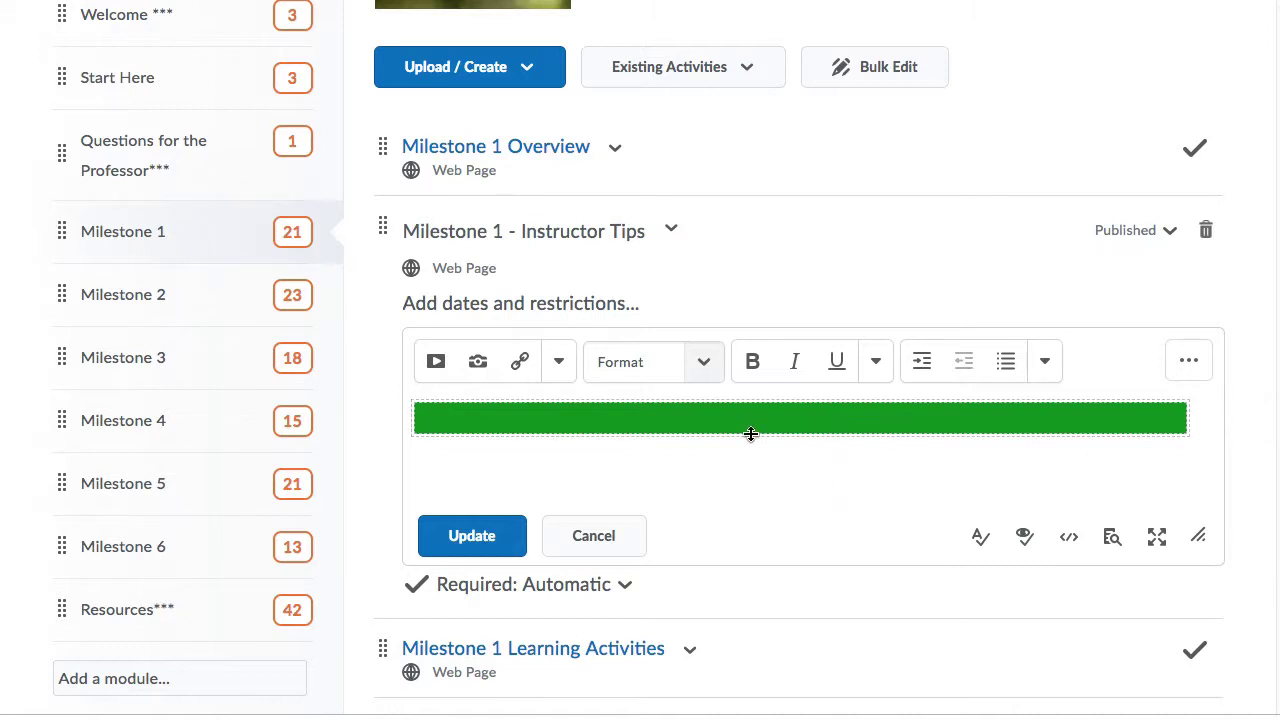
click(1188, 361)
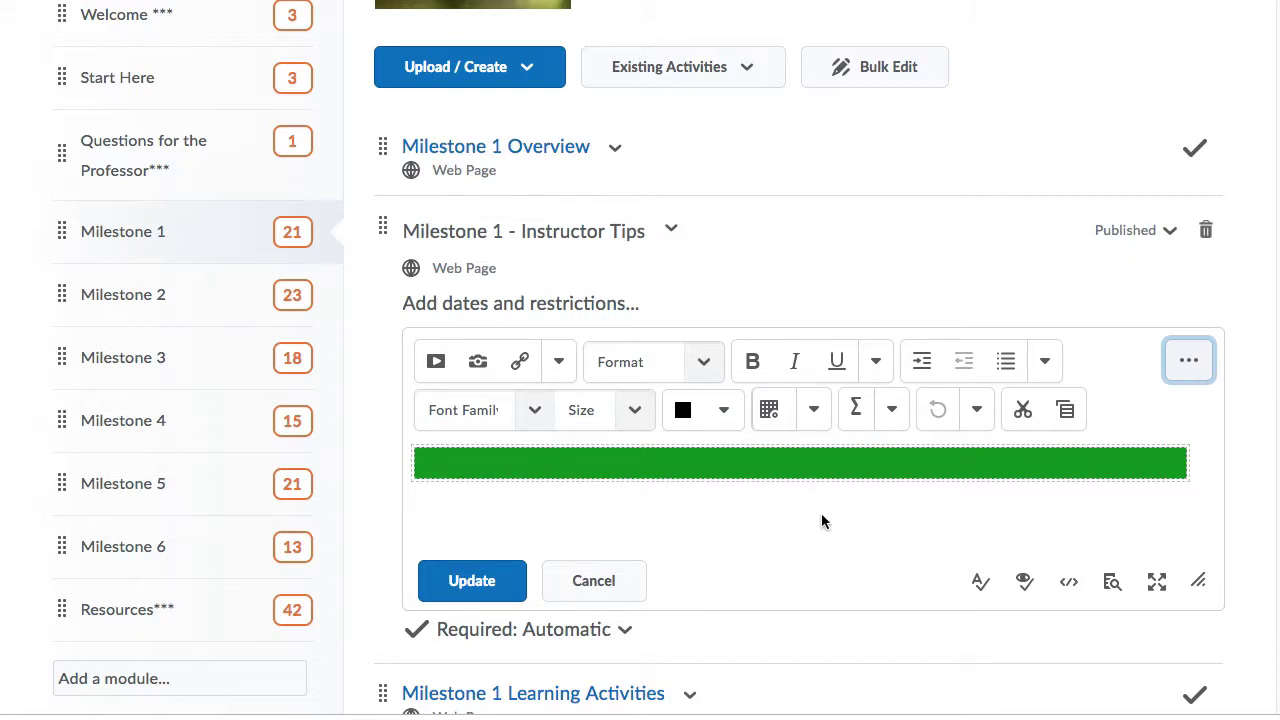
click(769, 409)
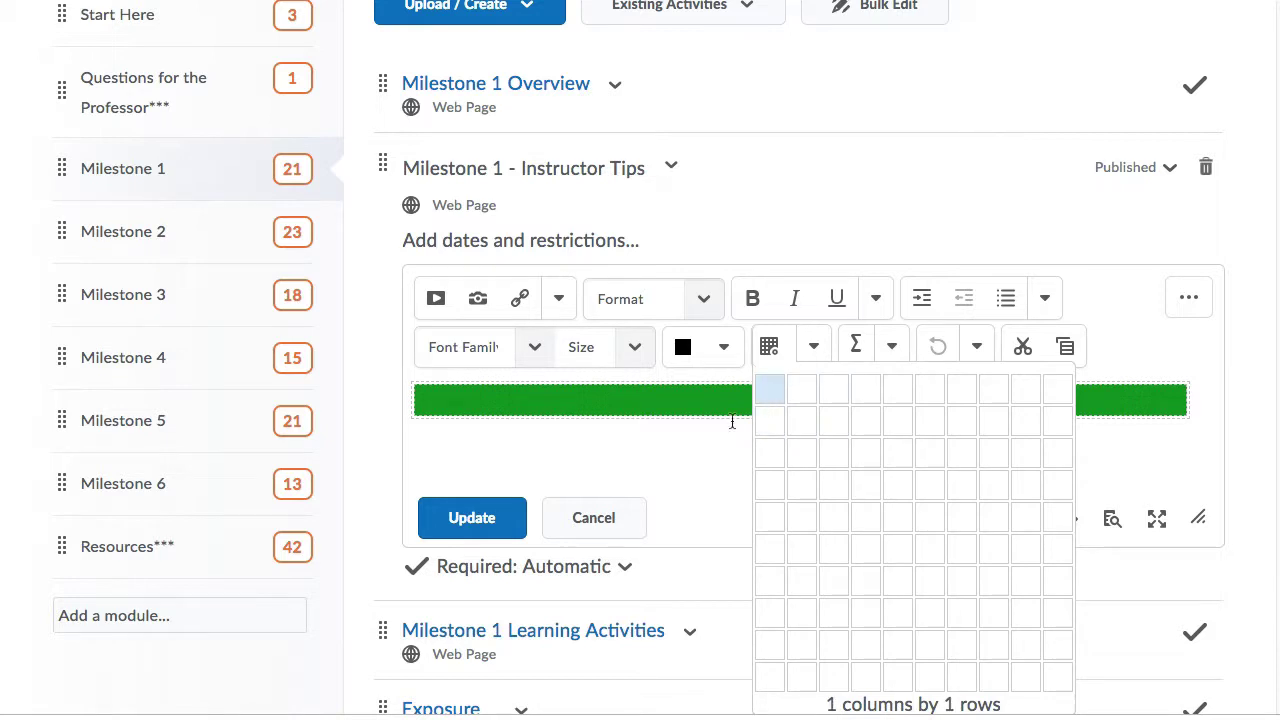
click(700, 449)
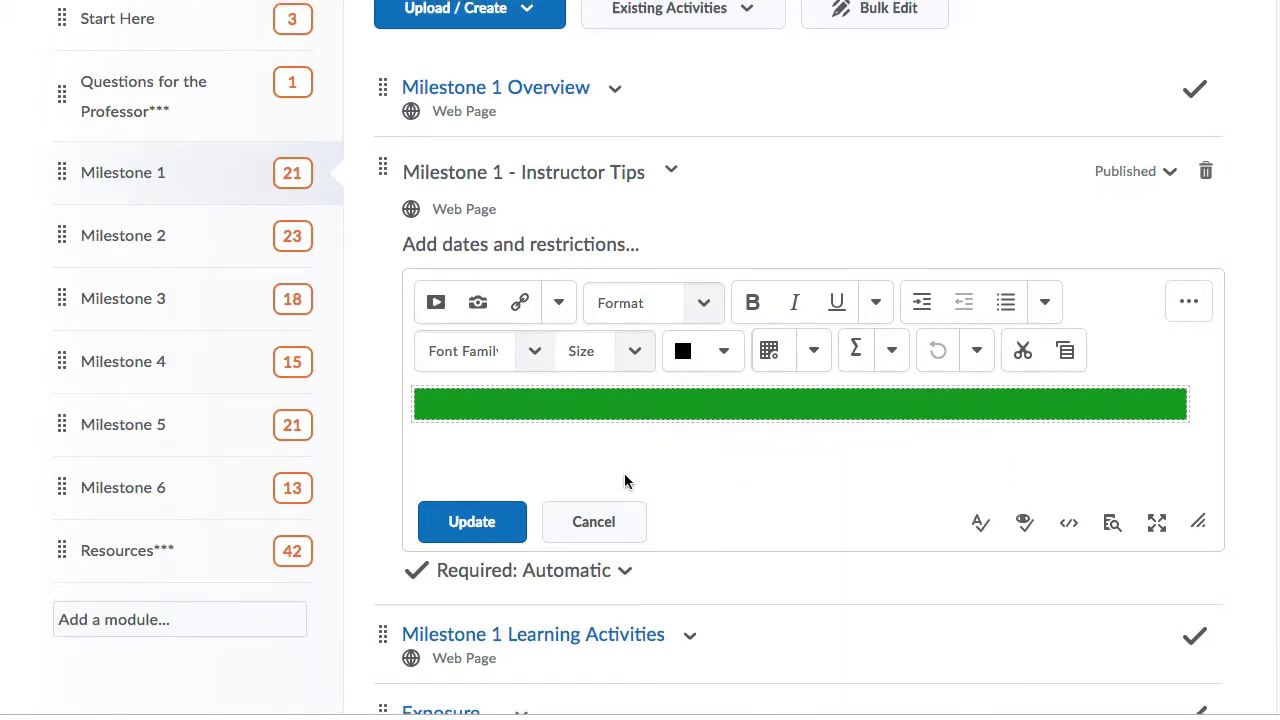
Set the background color of the description's green table cell to light blue.
click(436, 410)
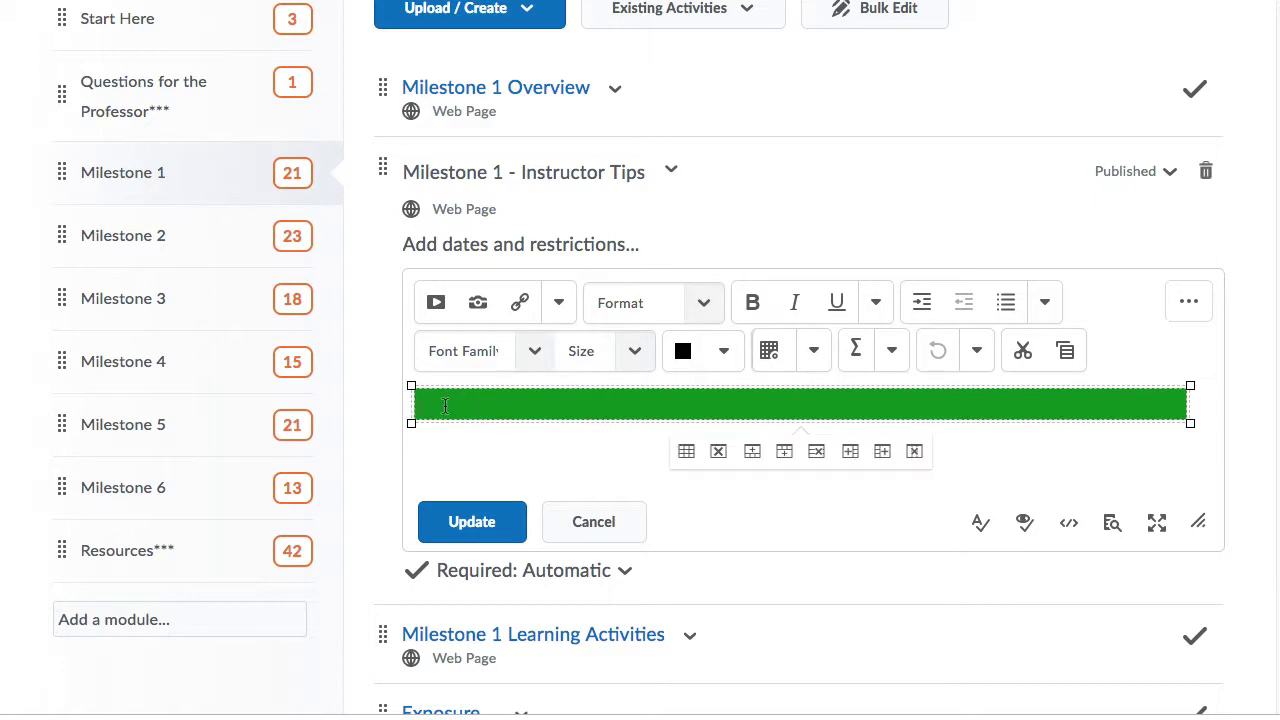
click(817, 355)
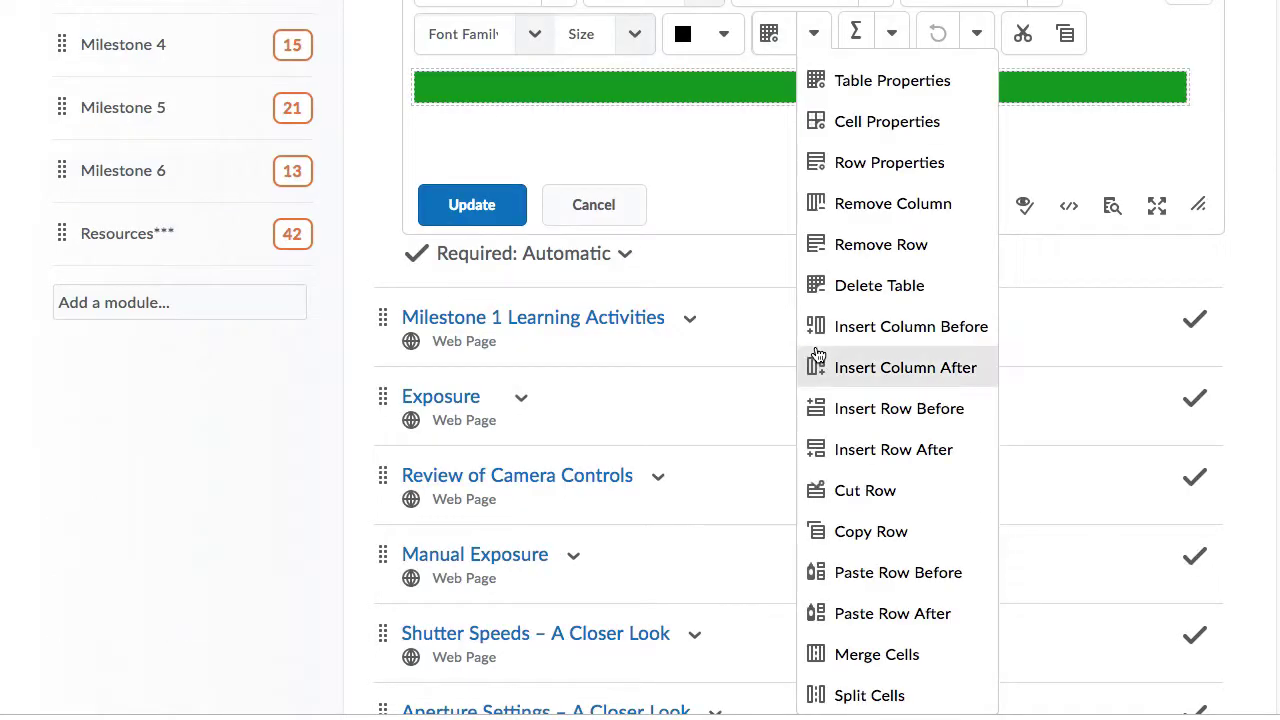
click(886, 122)
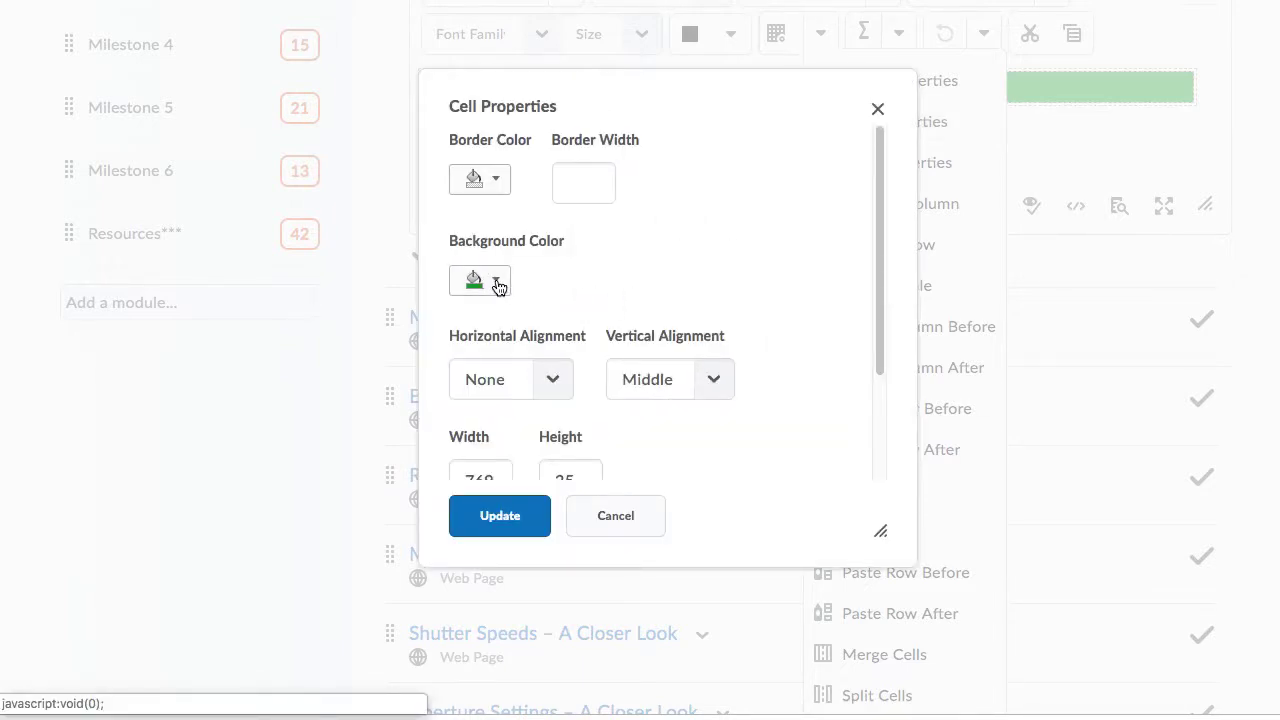
click(497, 283)
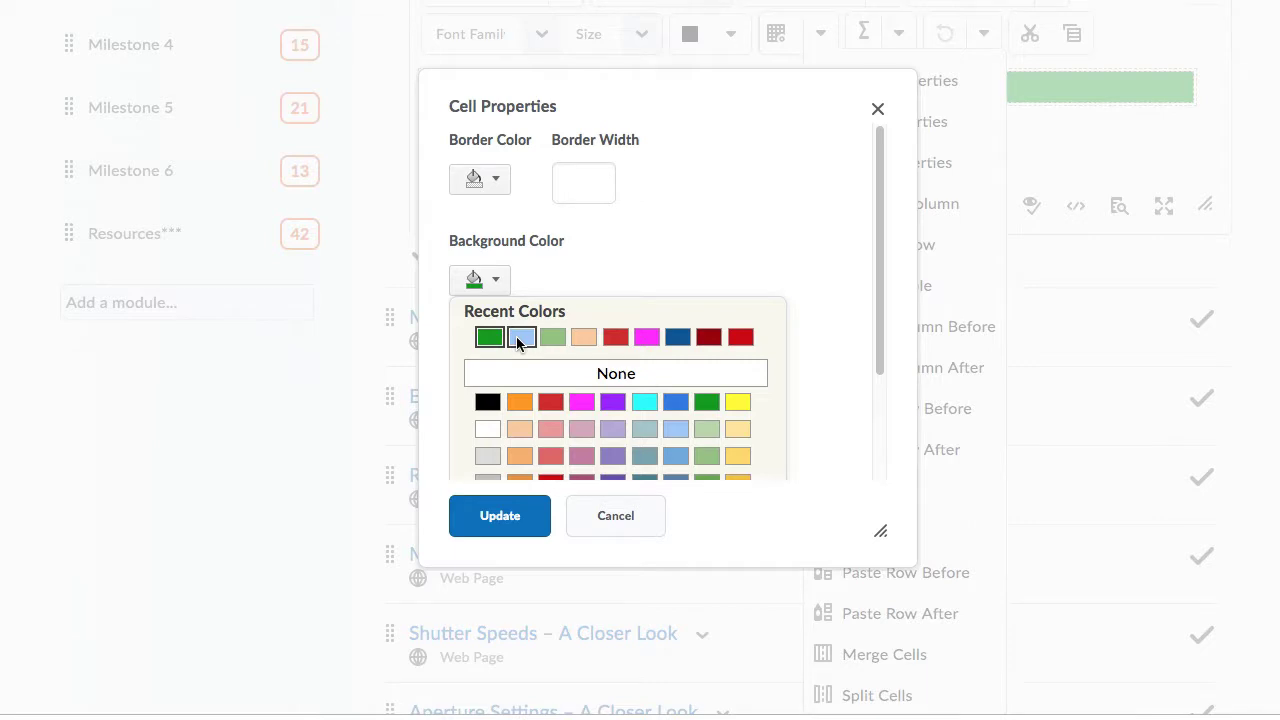
click(519, 339)
click(508, 520)
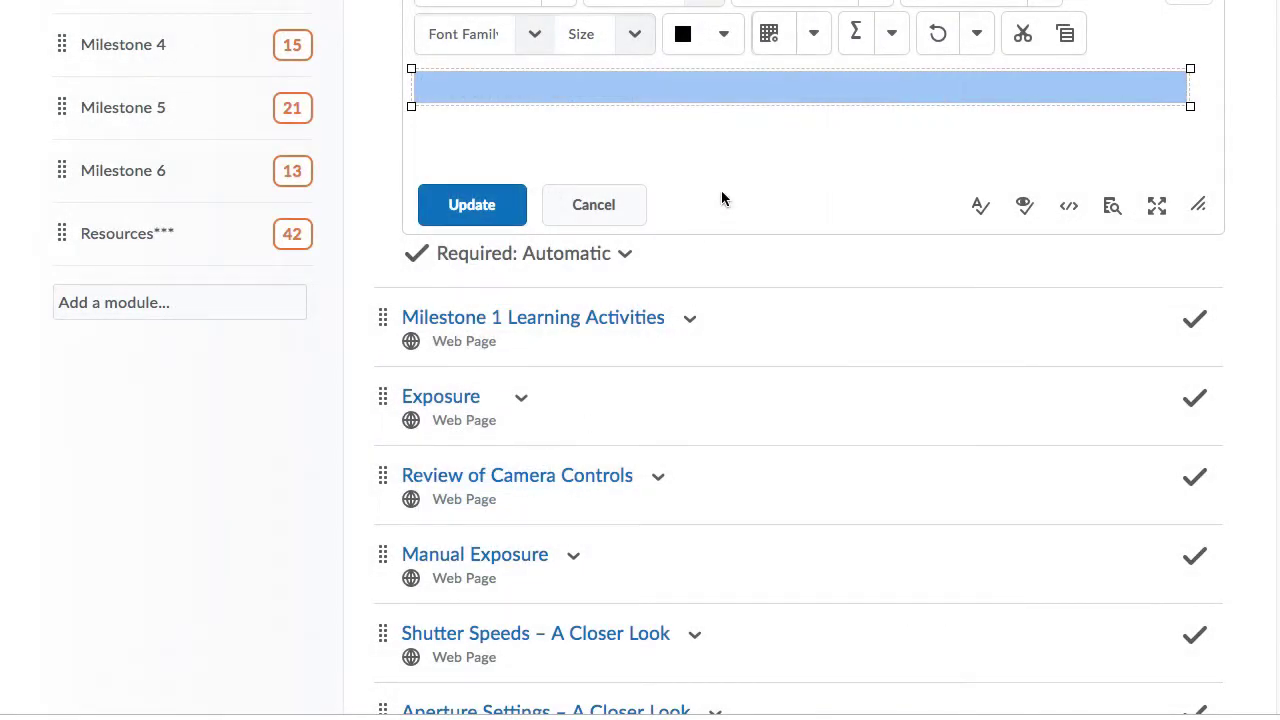
Enter "I have some great tips for you in this video!" in the colored banner and save the description.
scroll(714, 206, up, 3)
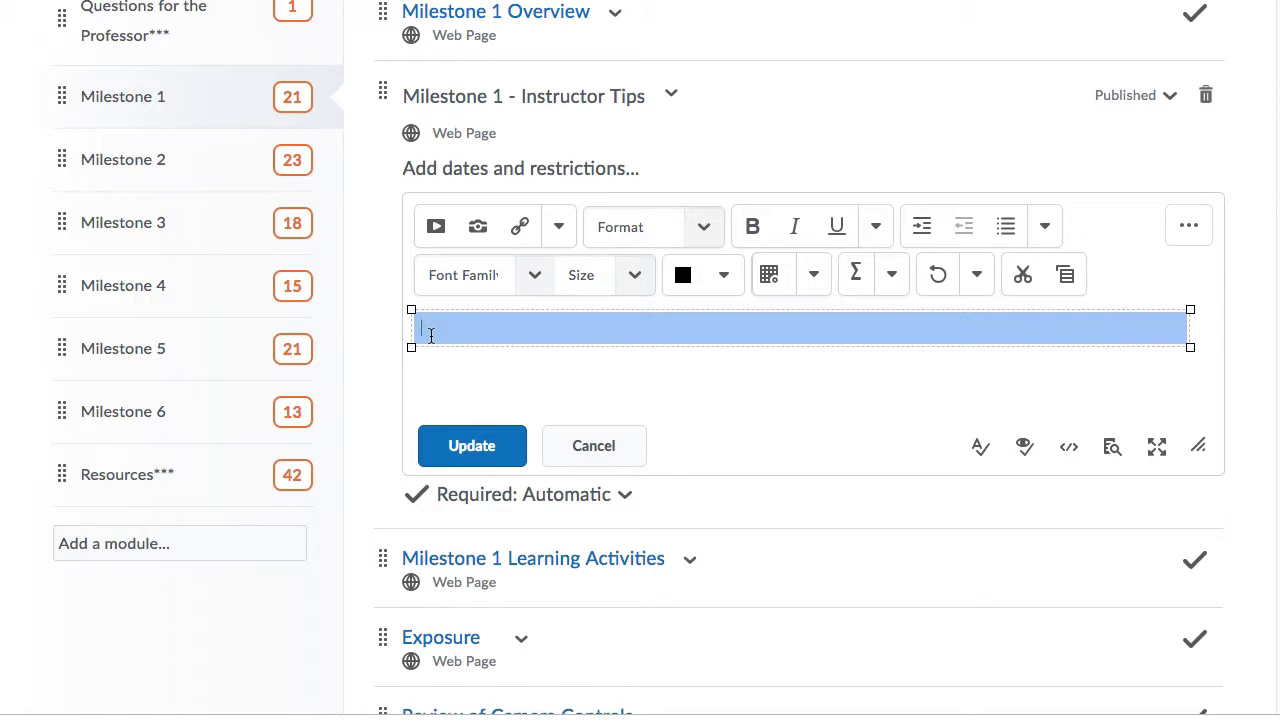
text(I have some great tips for you in this video!)
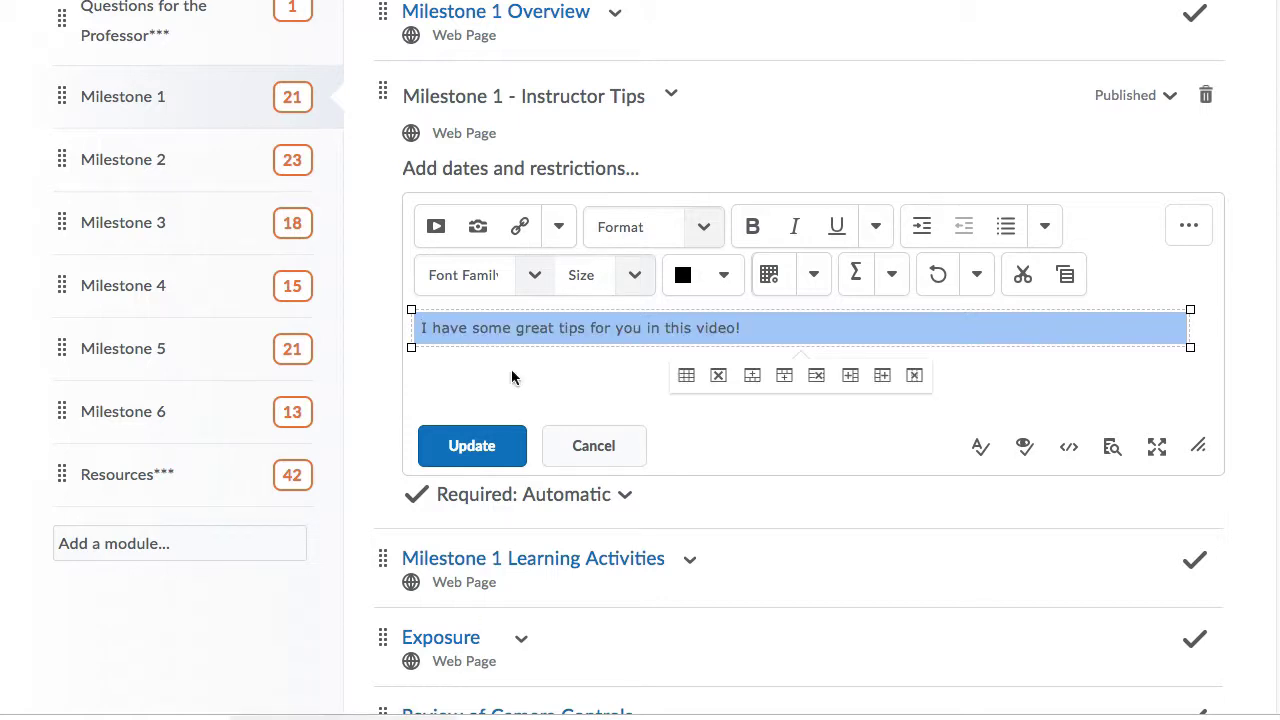
click(472, 448)
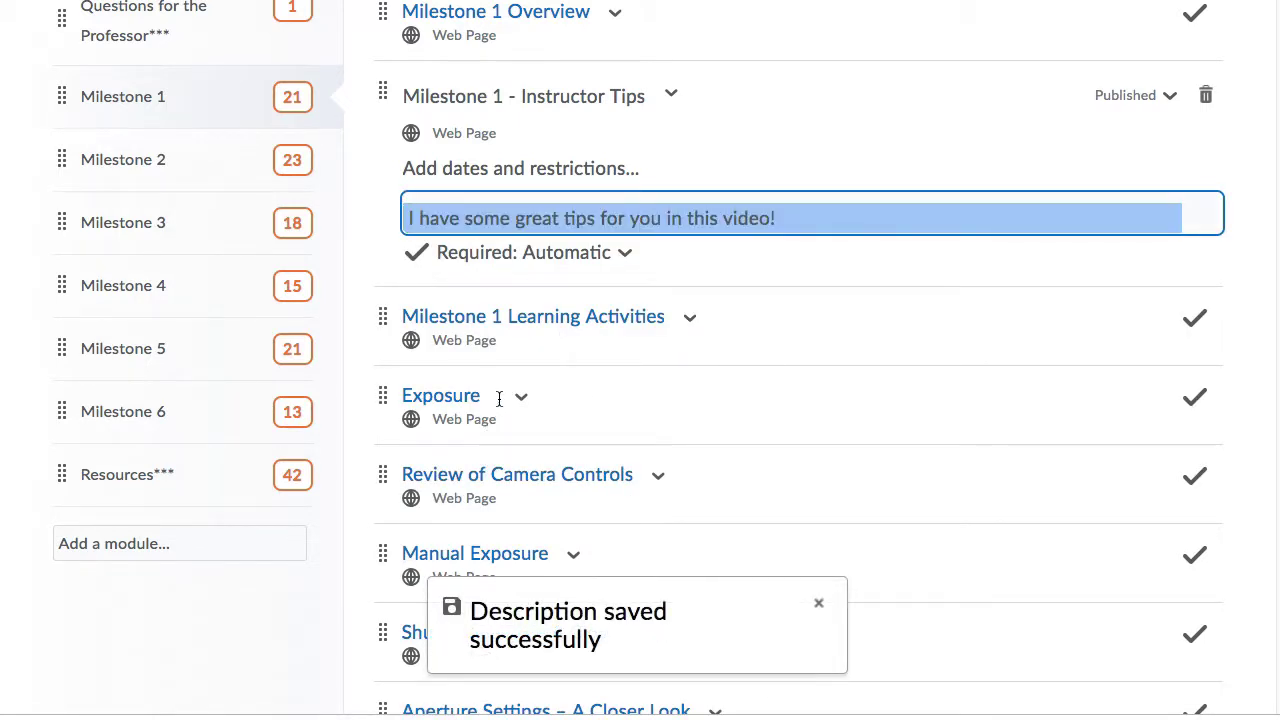
Look over the Milestone 1 topic list and the colored description banners under its topics.
scroll(505, 418, up, 1)
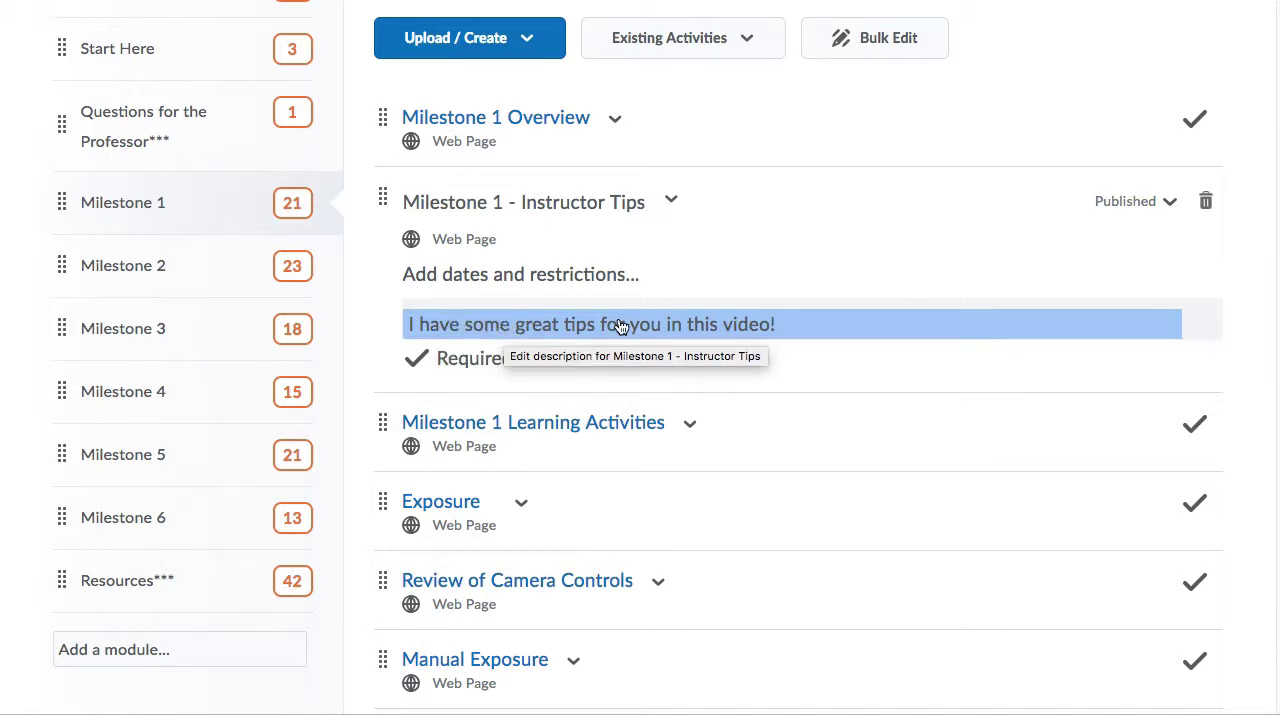
scroll(656, 452, down, 2)
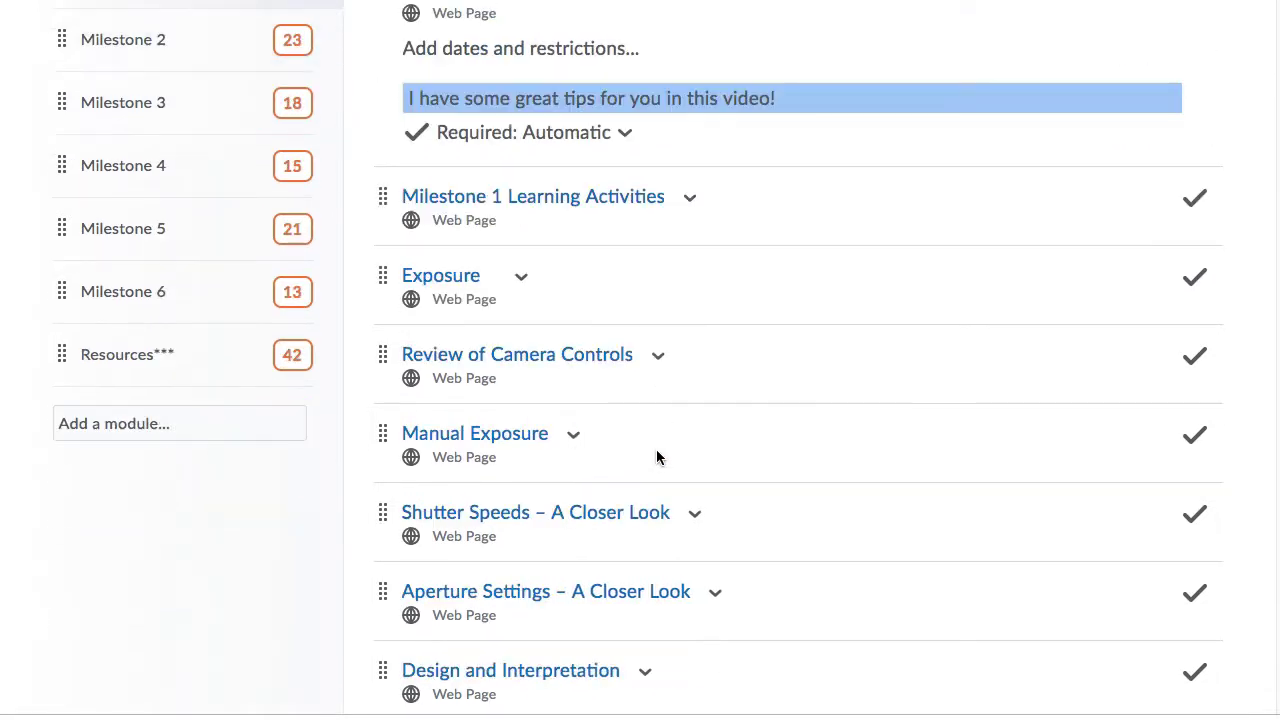
scroll(656, 452, down, 4)
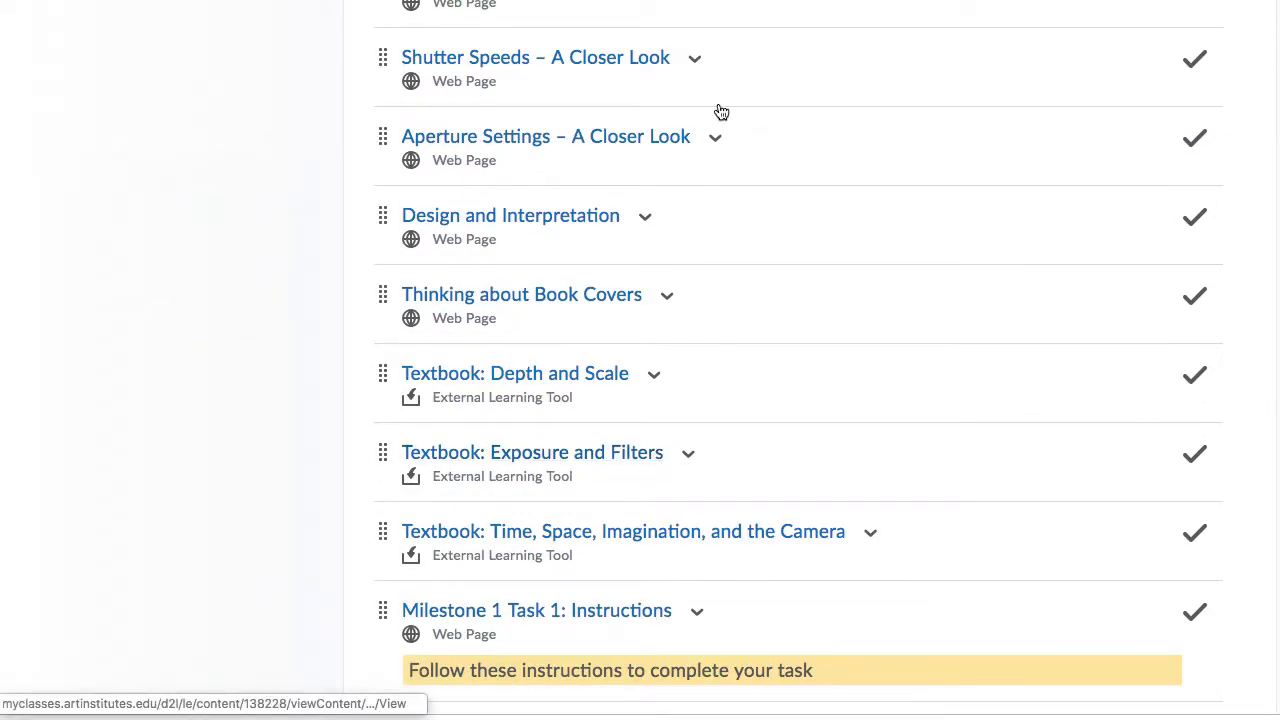
scroll(743, 306, up, 2)
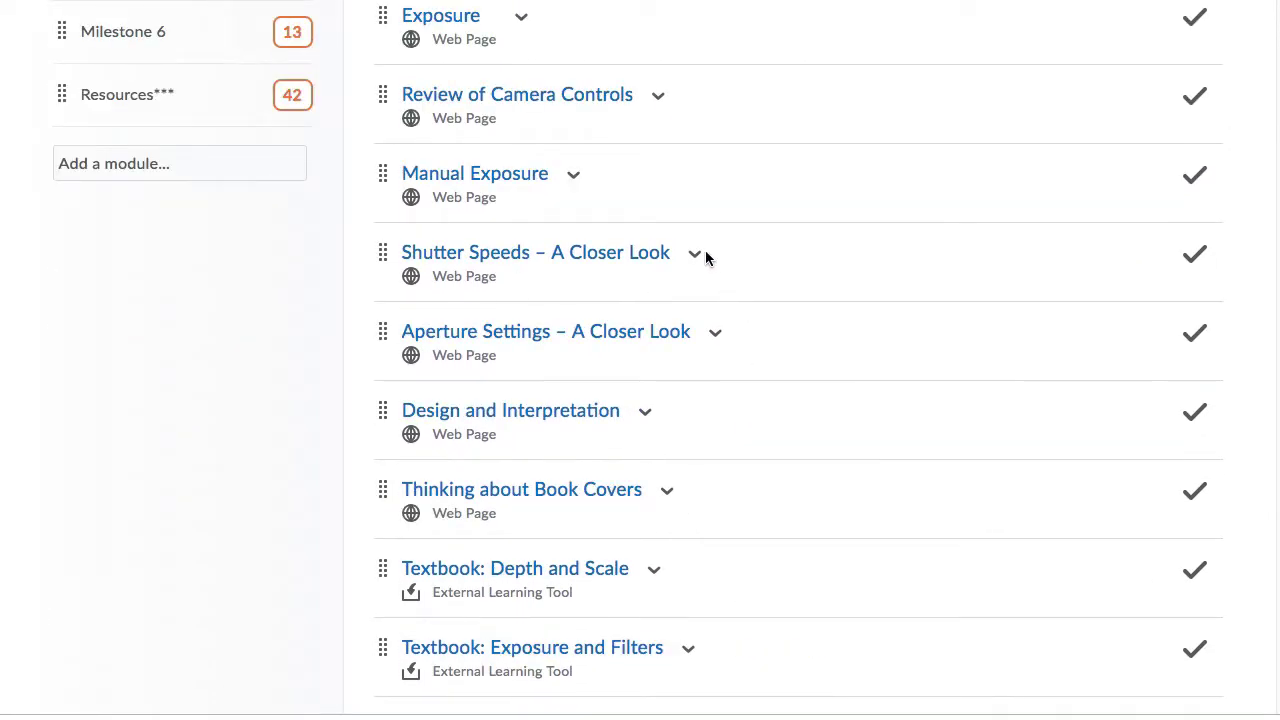
scroll(782, 378, up, 5)
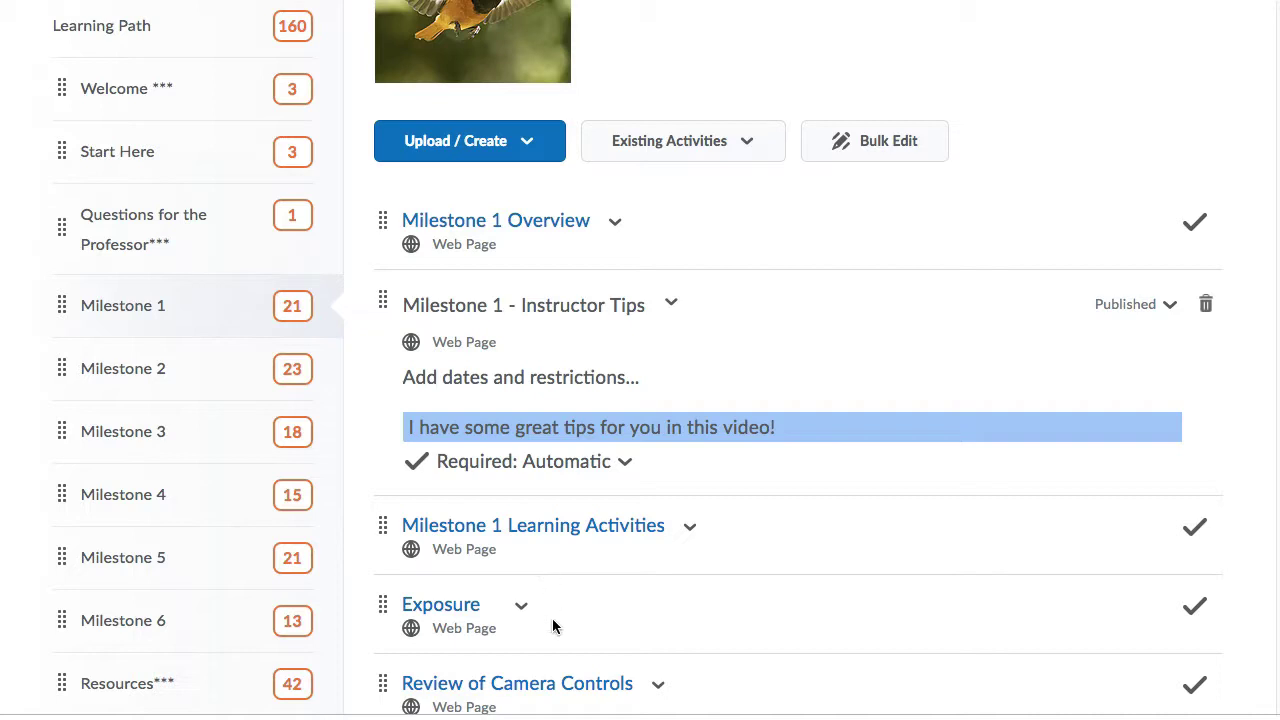
Open Import/Export/Copy Components from the Course Administration page of the PHOA112 P01 course.
scroll(674, 594, up, 5)
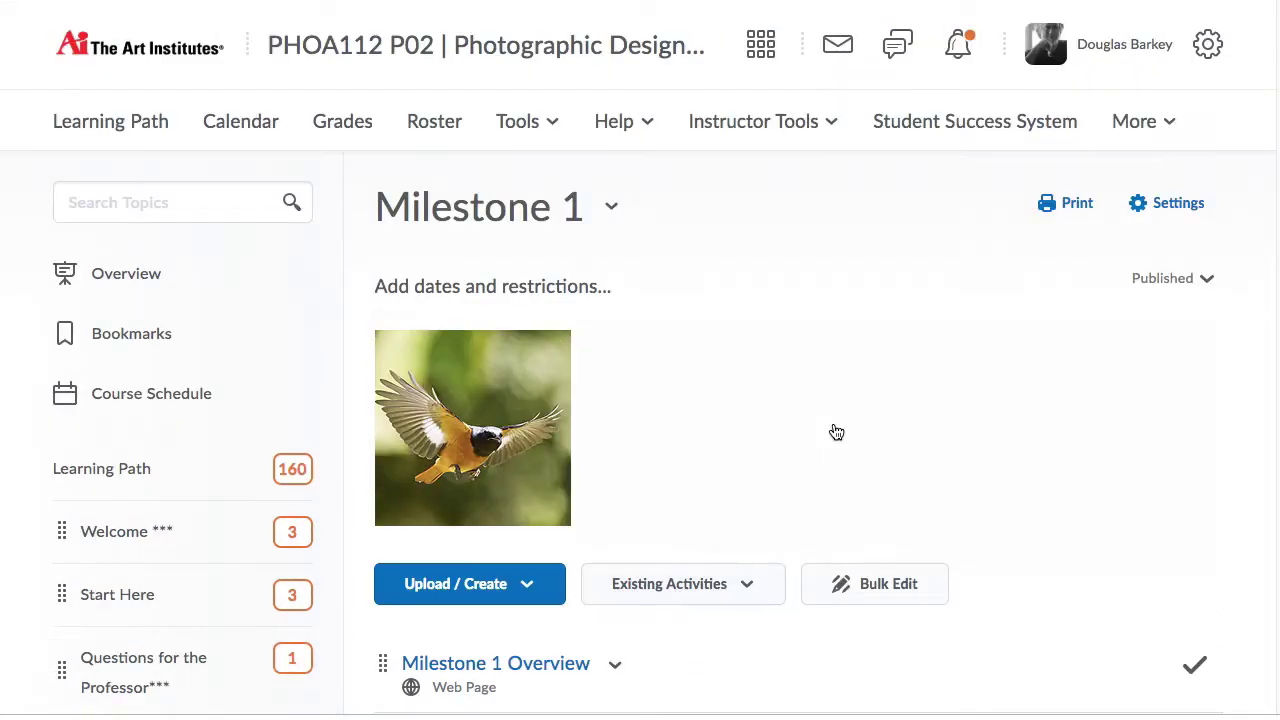
click(779, 124)
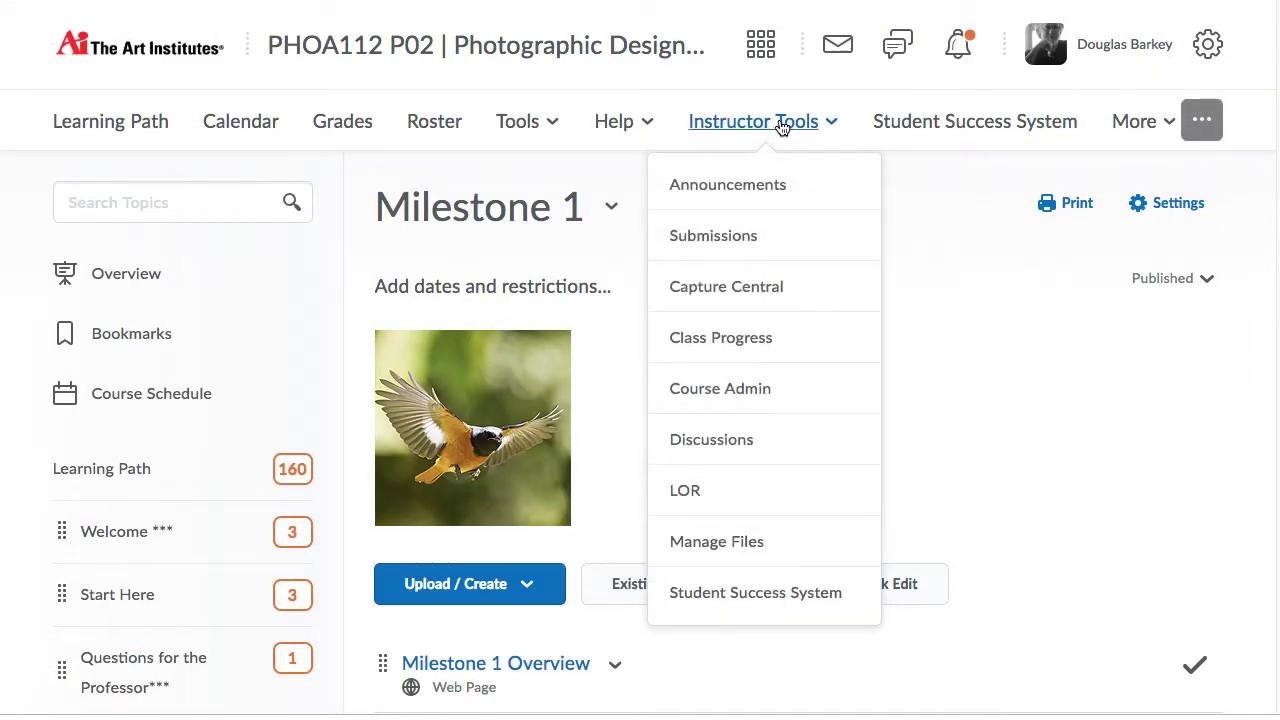
click(716, 392)
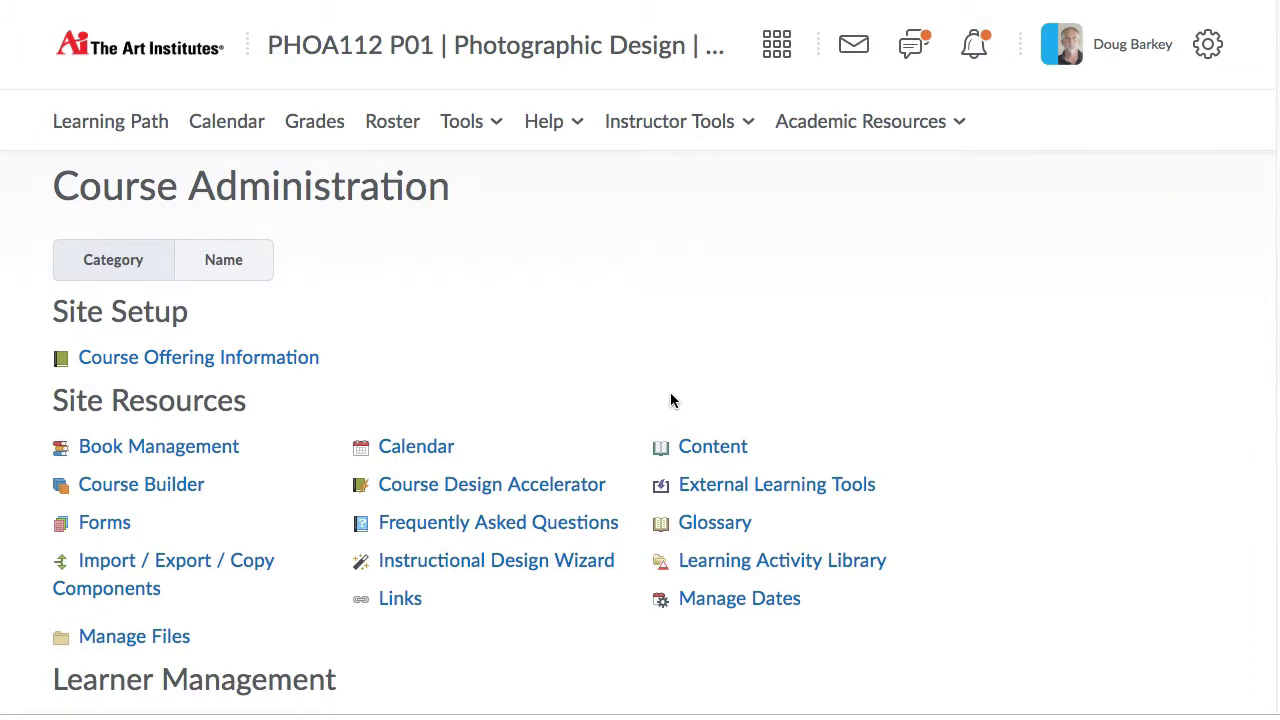
scroll(670, 400, down, 4)
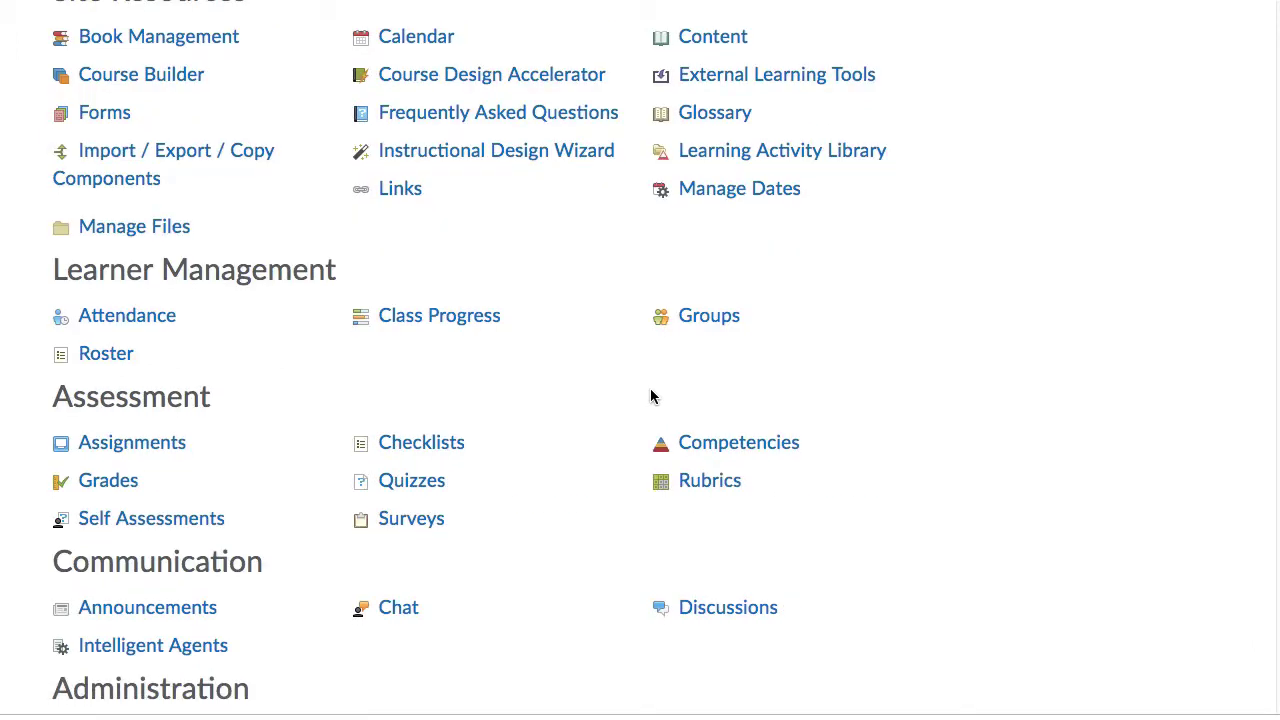
click(189, 161)
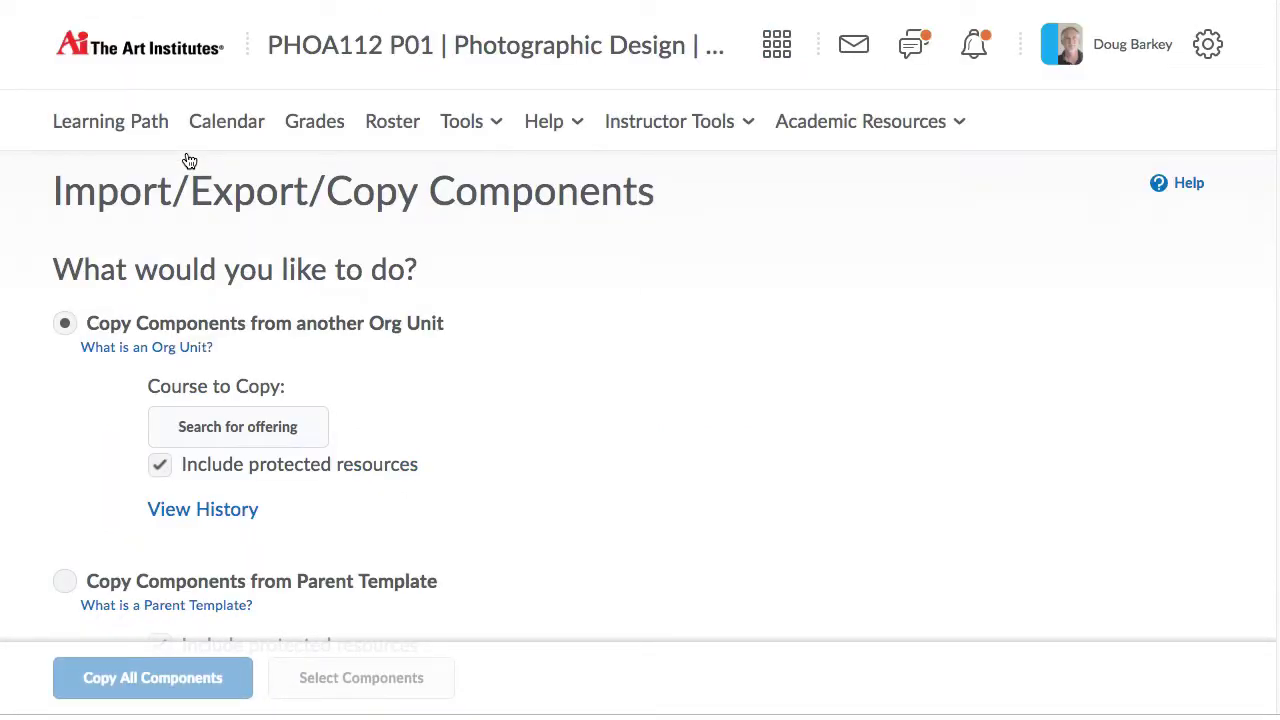
Search the course offerings for phoa112 and add PHOA112 P02 | Photographic Design | 2018-09-27 as the course to copy.
click(249, 435)
drag(0, 27, 408, 23)
click(398, 132)
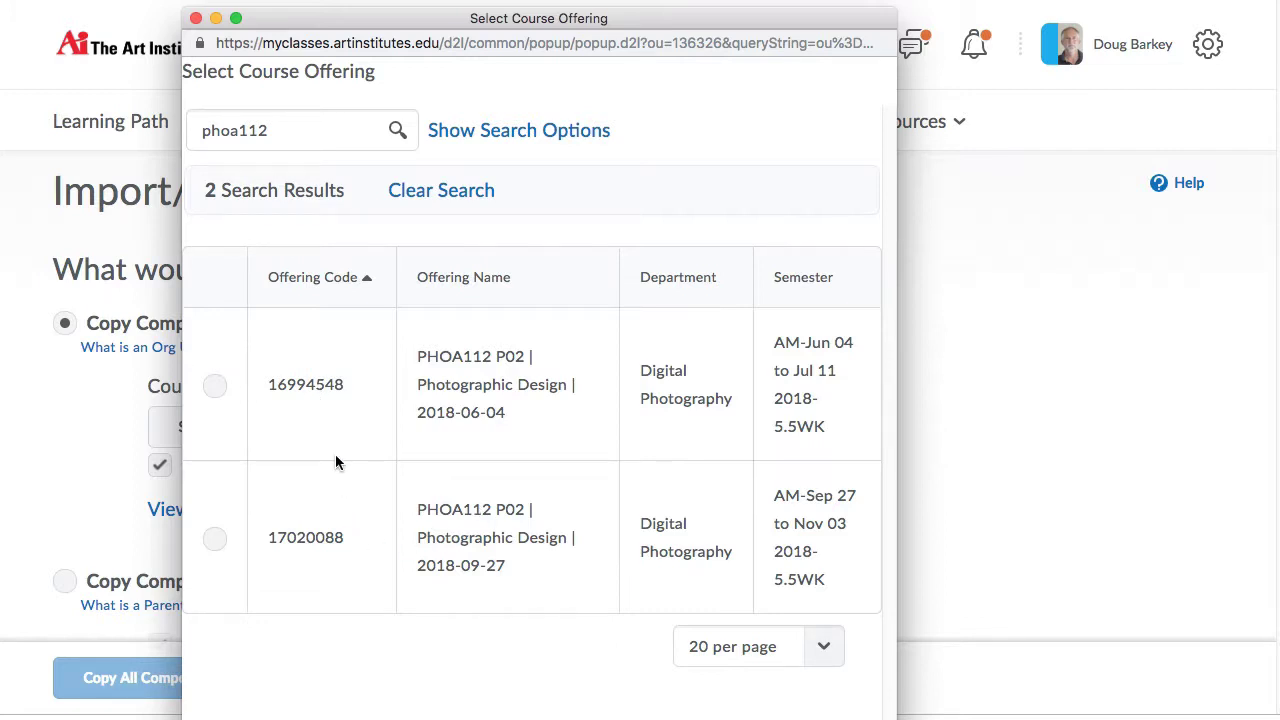
click(216, 538)
drag(523, 718, 523, 684)
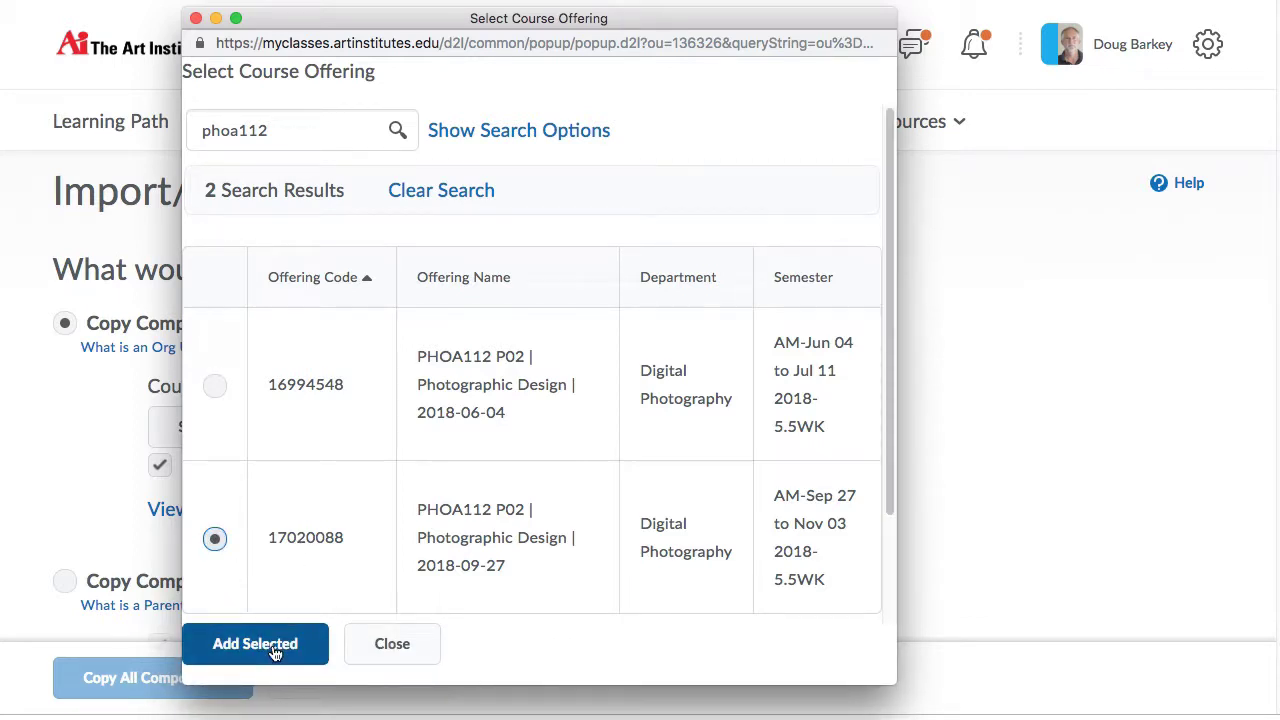
click(272, 646)
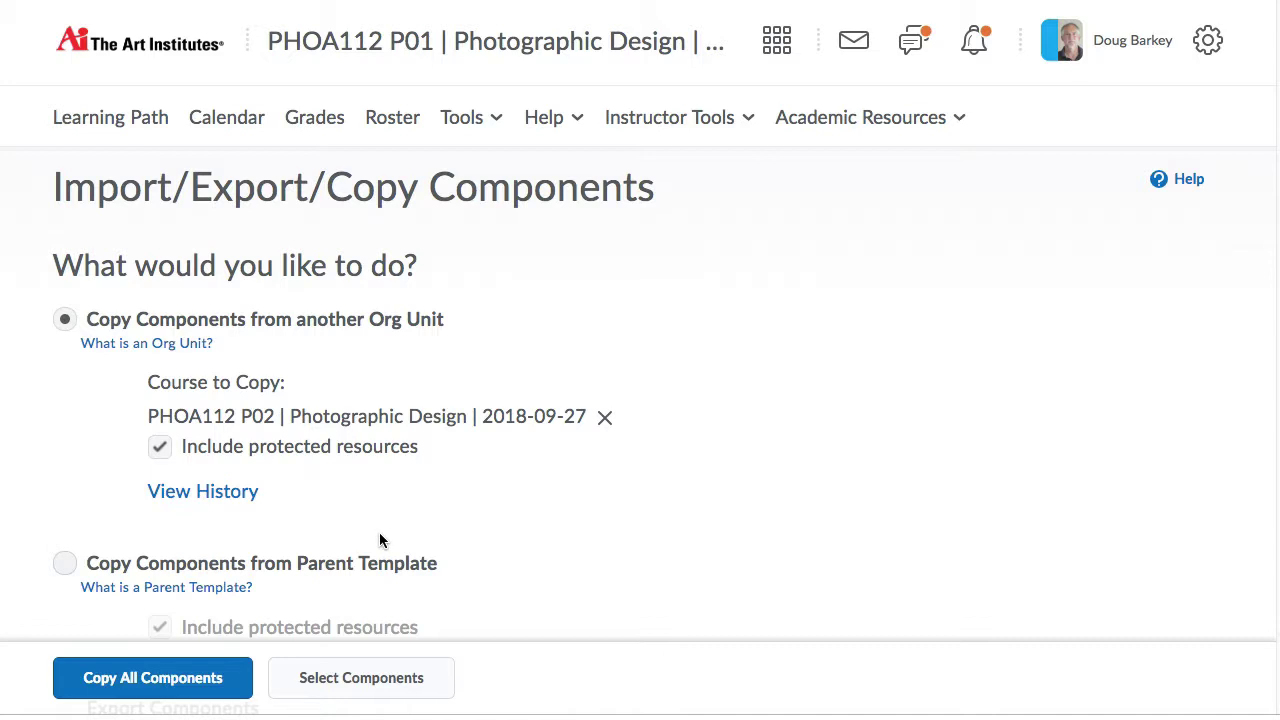
Choose only the Content component for copying, with individually selected items and associated files included, and continue to the topic selection.
click(361, 679)
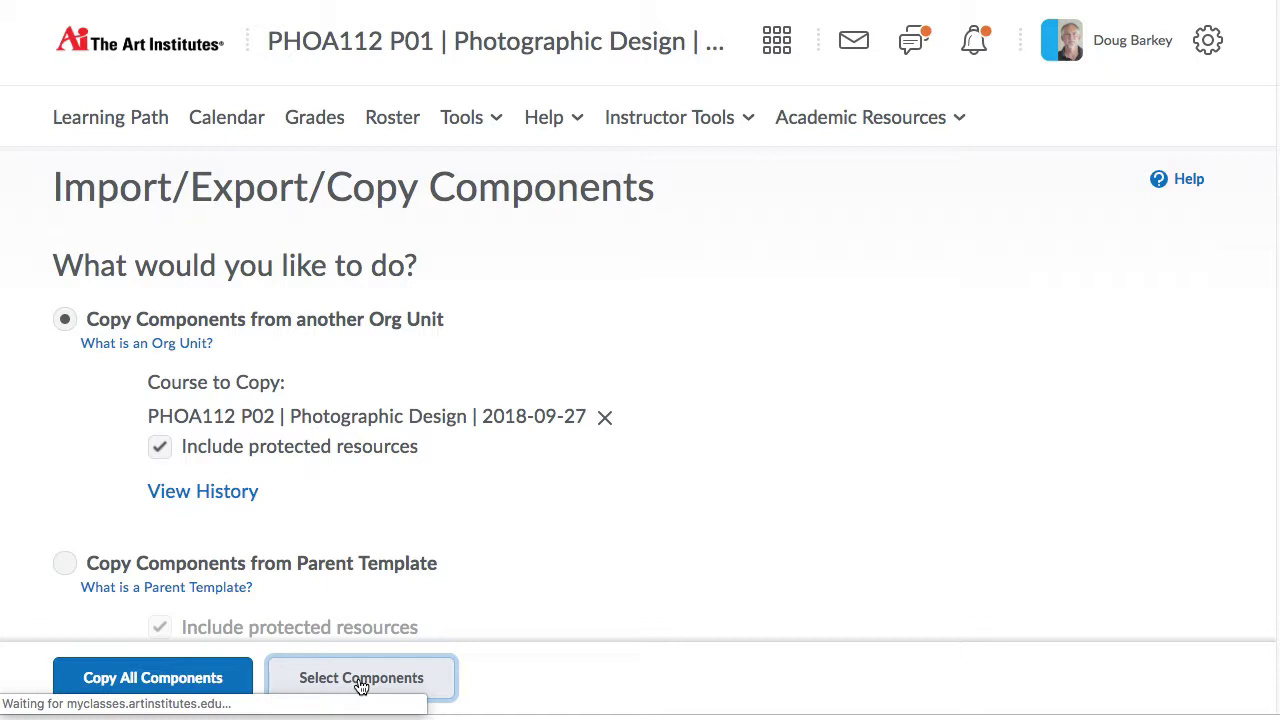
scroll(357, 686, down, 3)
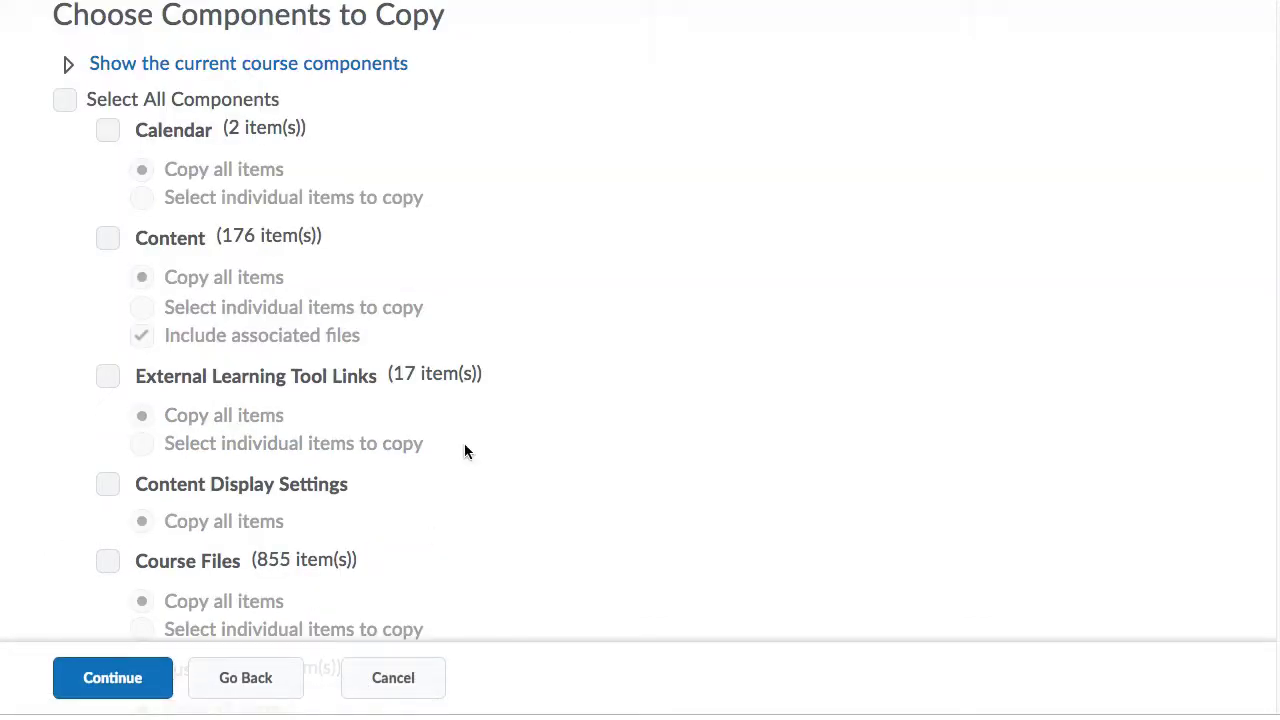
scroll(487, 330, up, 1)
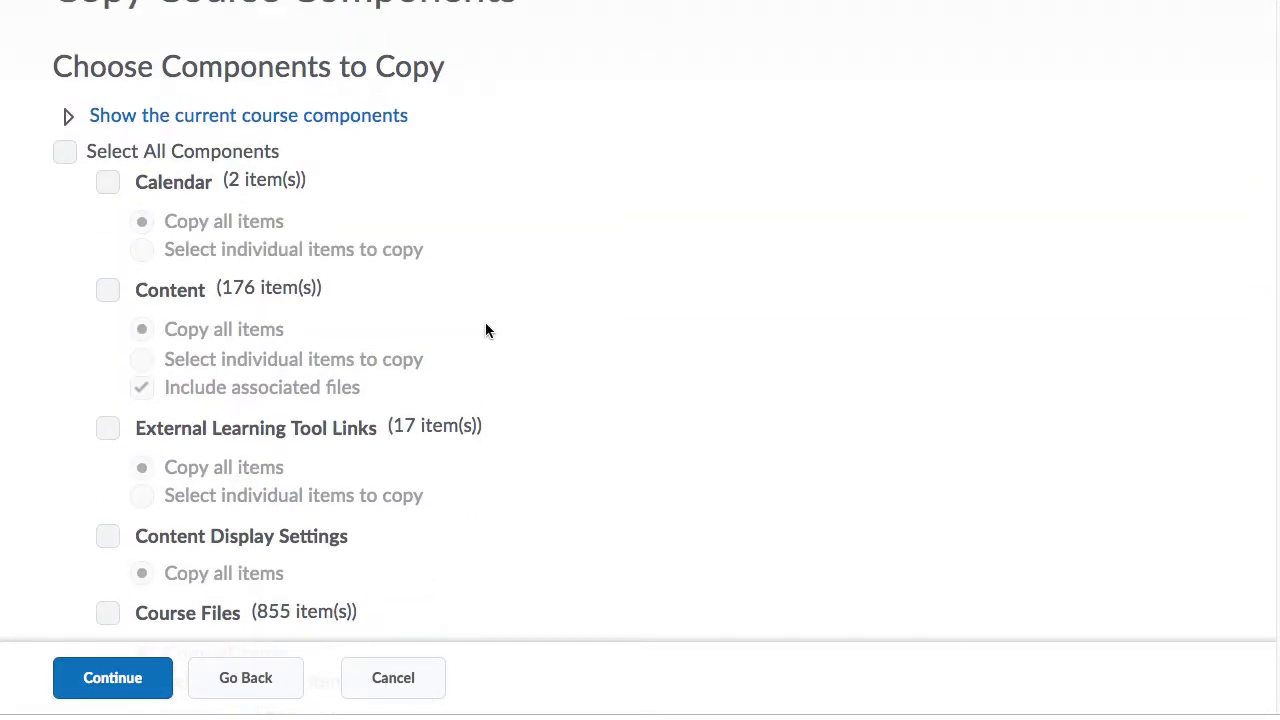
scroll(340, 418, down, 5)
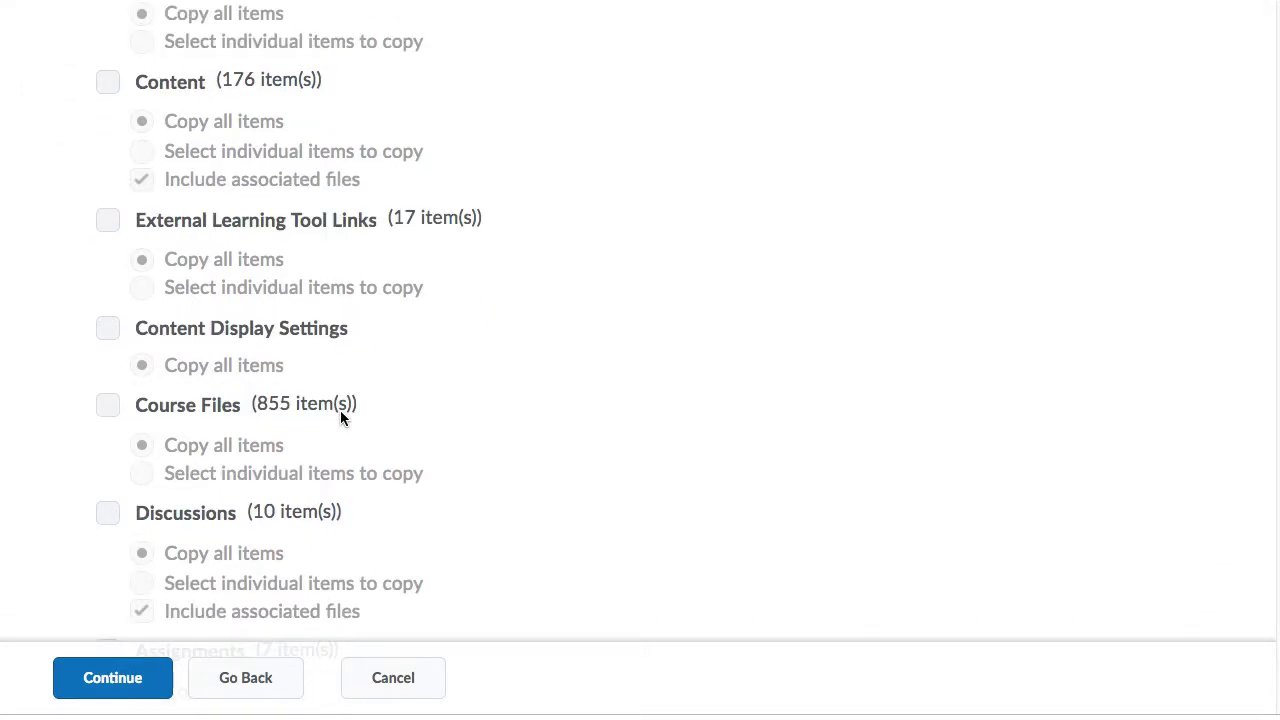
scroll(340, 418, up, 8)
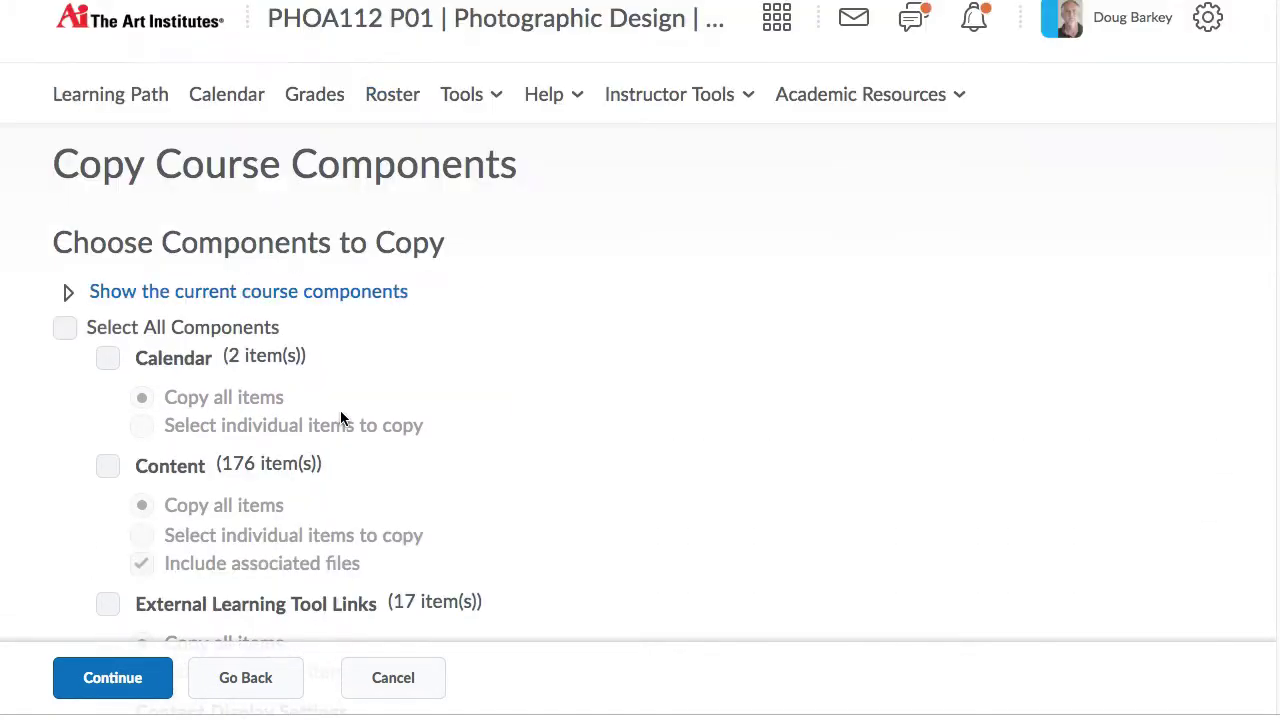
click(107, 466)
scroll(530, 390, down, 3)
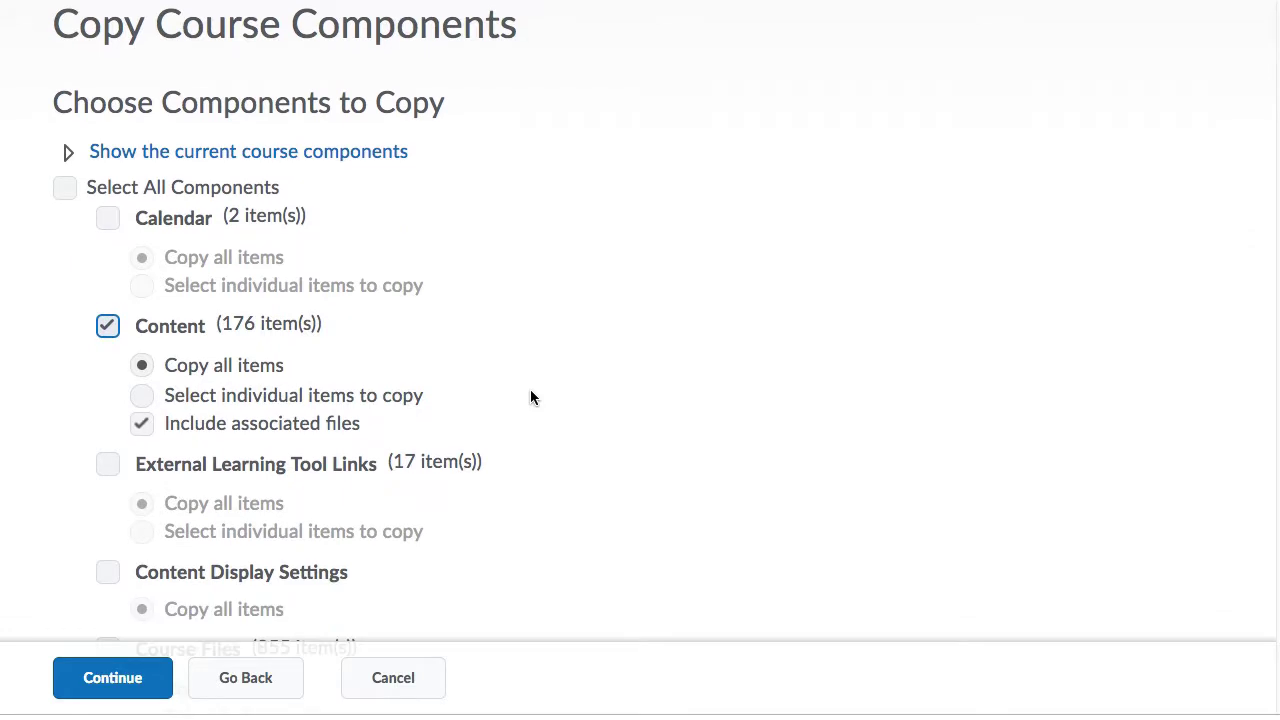
click(143, 395)
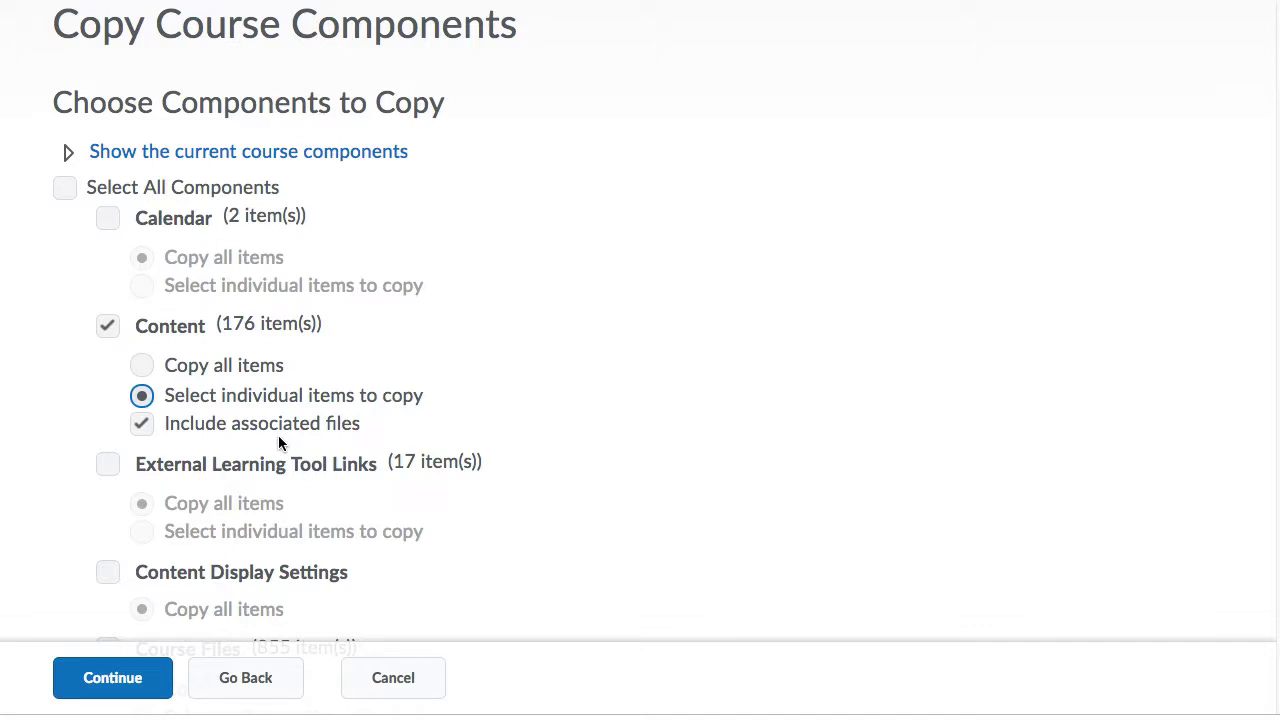
scroll(302, 445, down, 4)
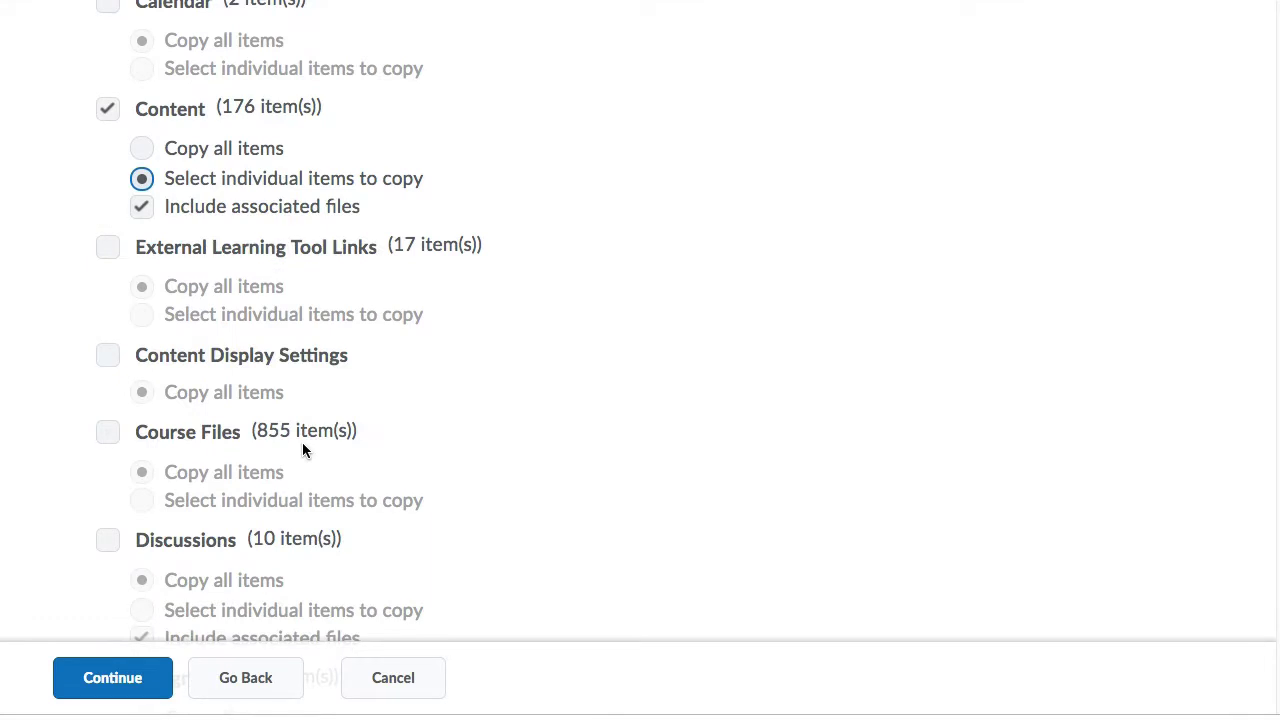
scroll(303, 447, down, 4)
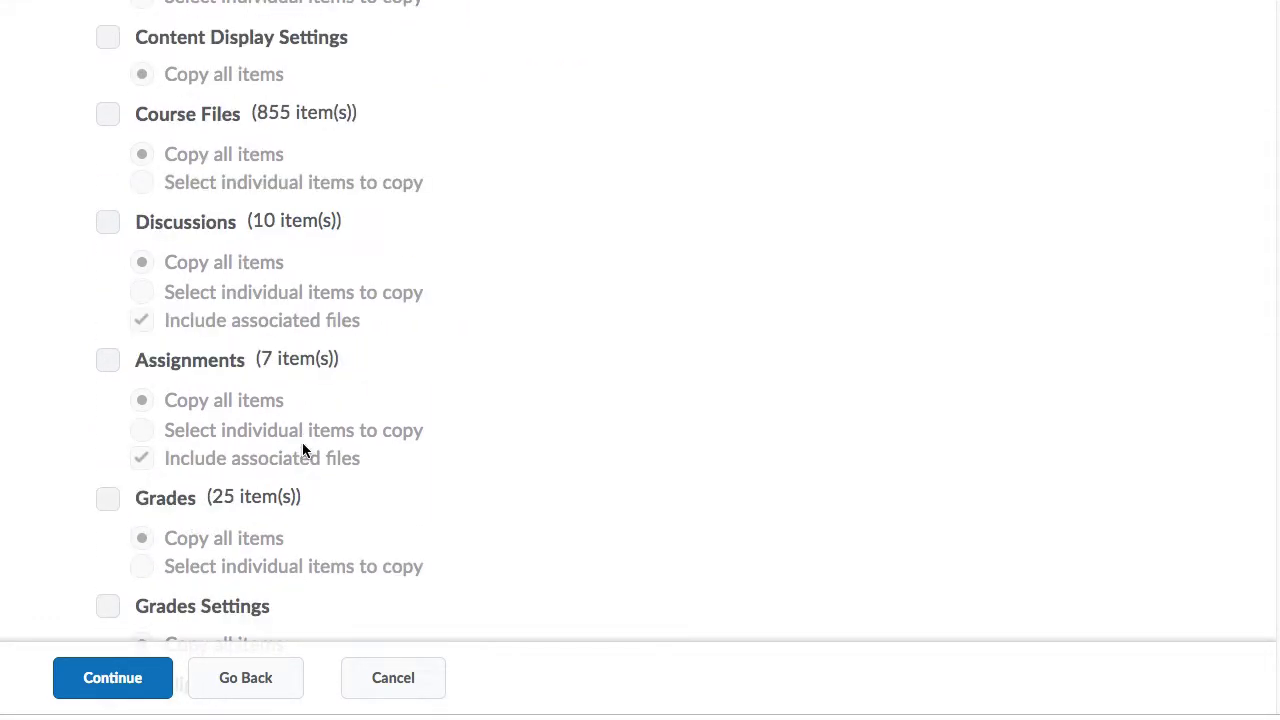
scroll(302, 449, down, 1)
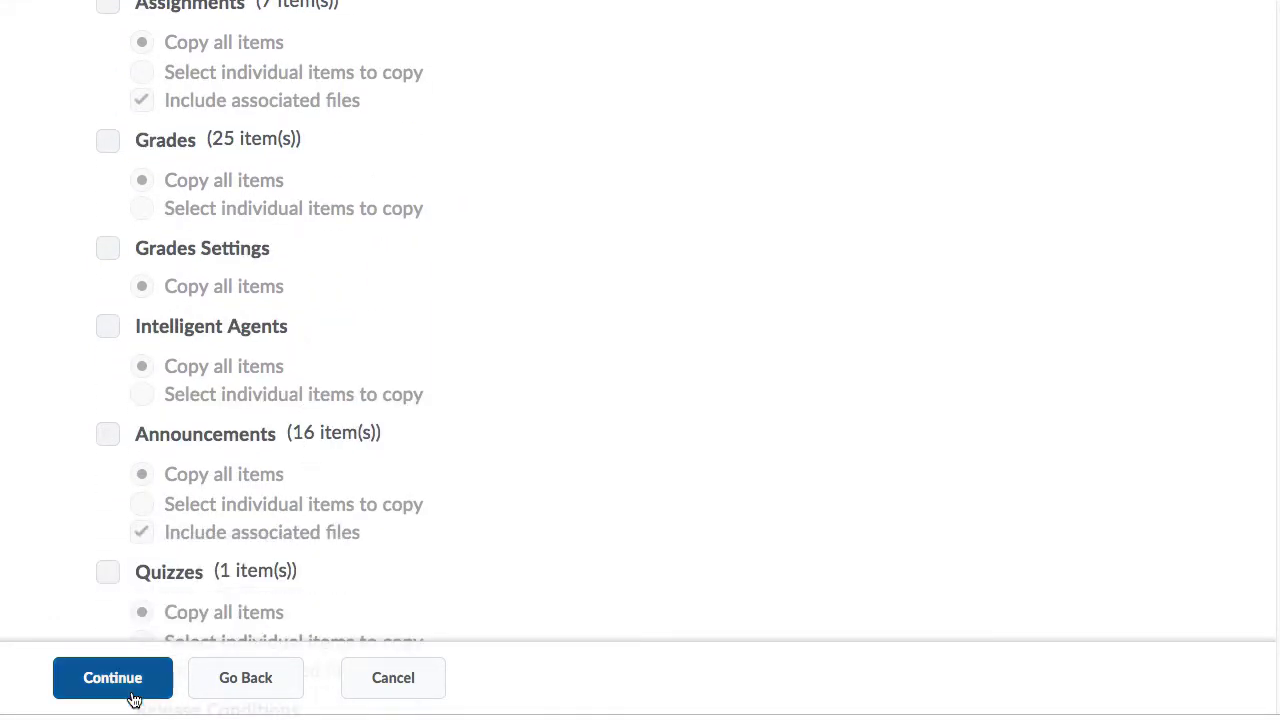
click(100, 684)
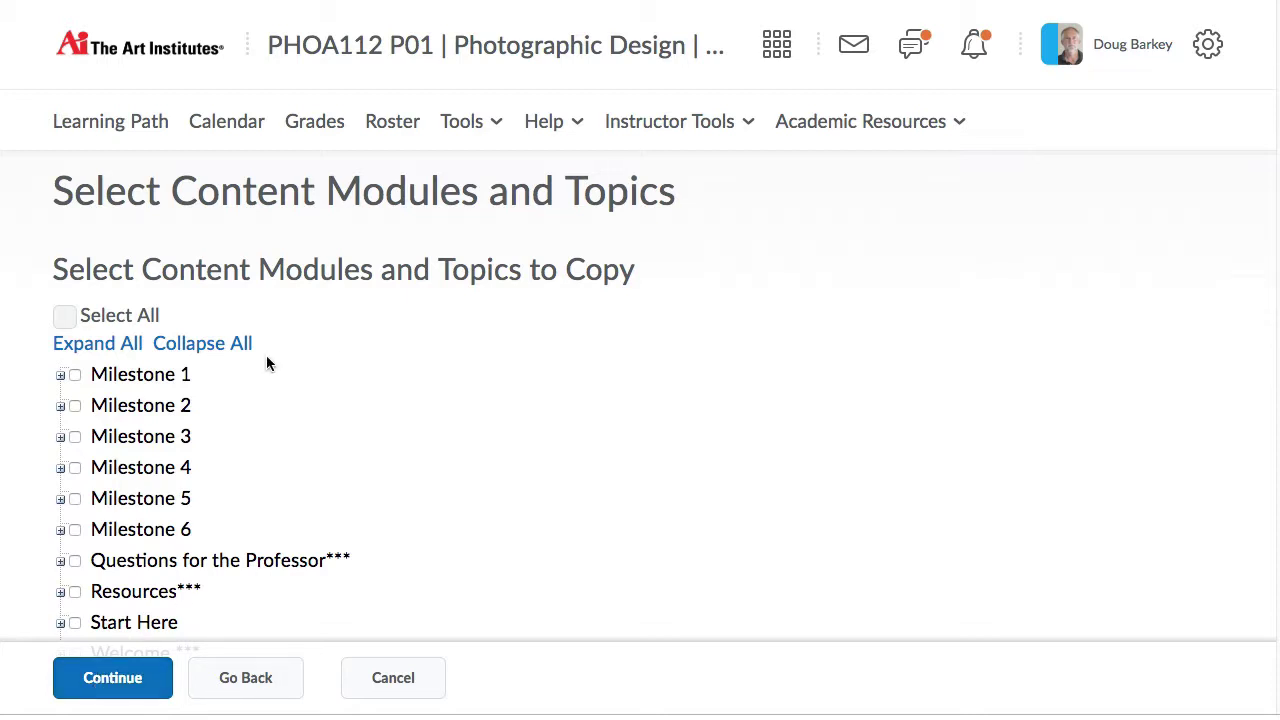
Under Milestone 1, select the M1T1 Instructor Tips, M1T2 Instructor Tips and Milestone 1 Learning Activities topics for copying.
click(60, 375)
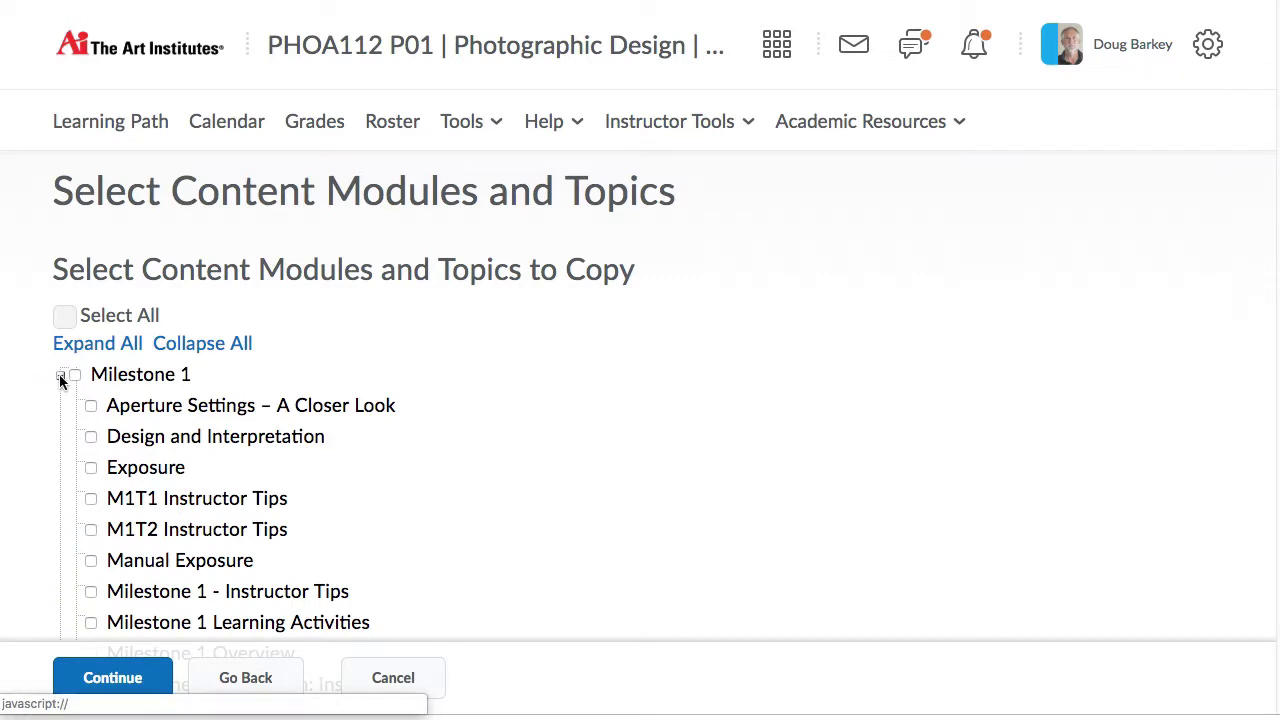
scroll(274, 425, down, 1)
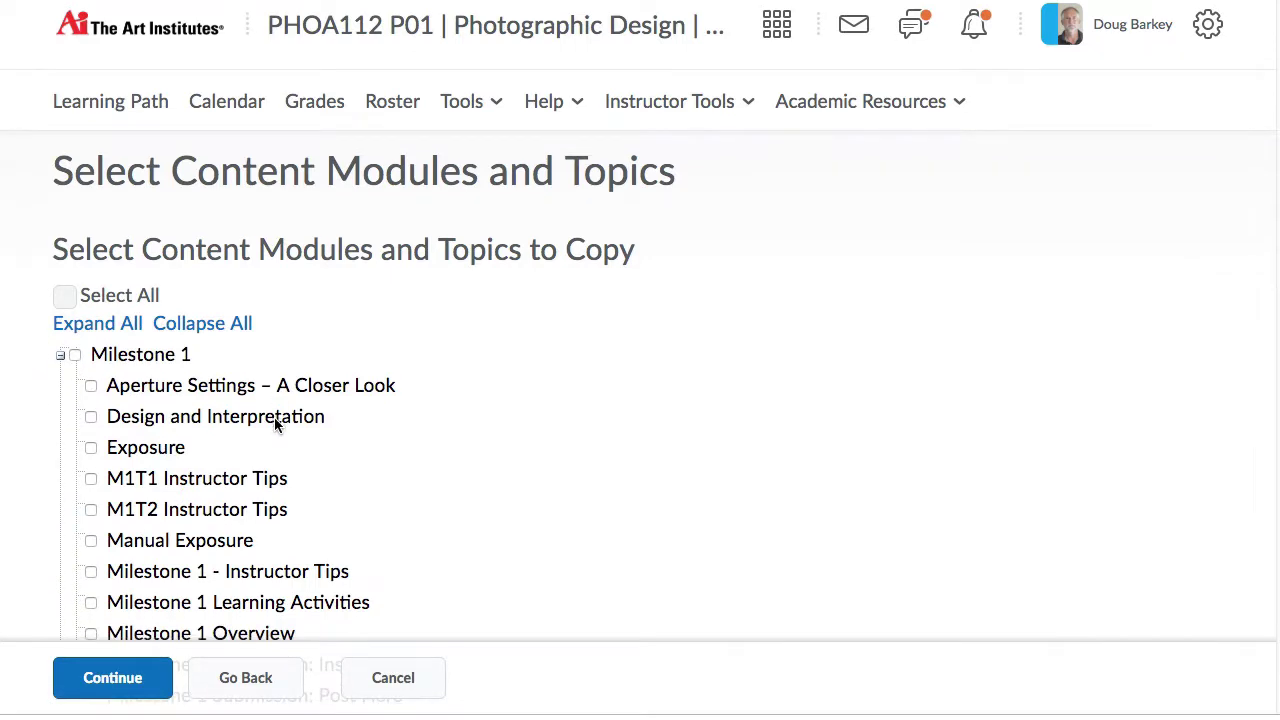
click(90, 479)
click(91, 509)
scroll(324, 483, down, 3)
scroll(324, 483, down, 2)
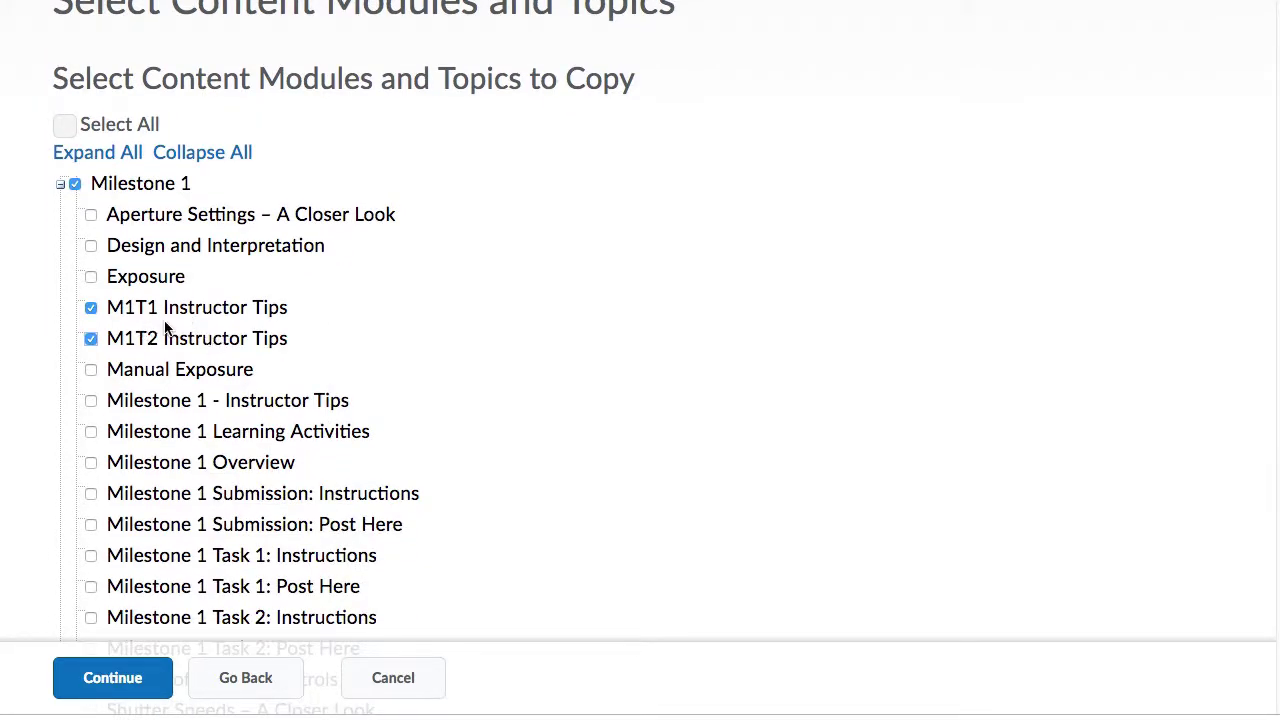
scroll(325, 390, down, 2)
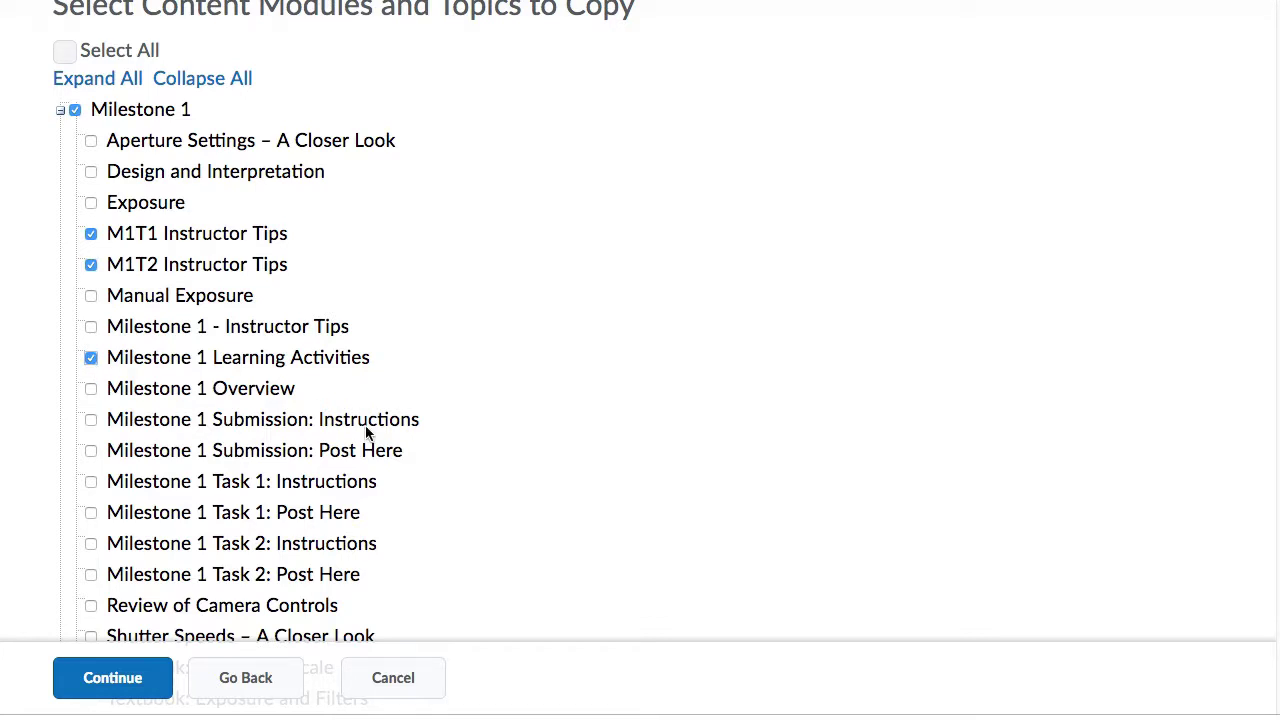
scroll(366, 427, down, 5)
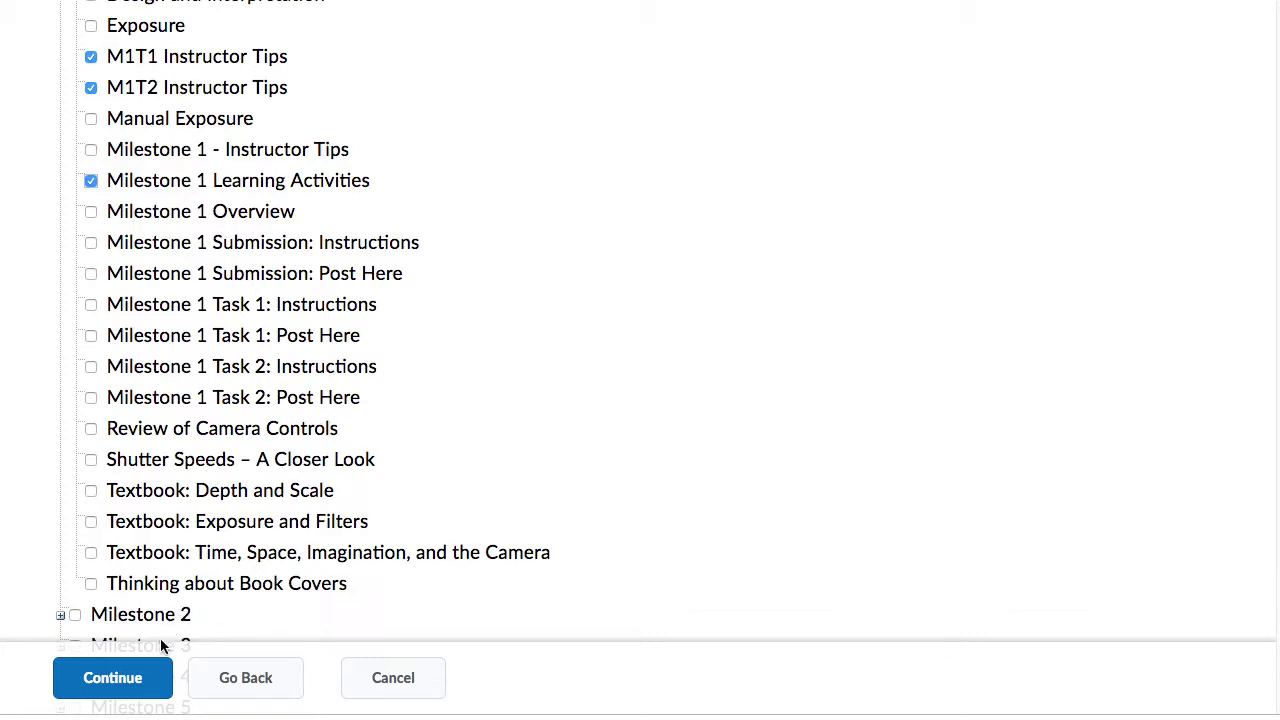
Continue with the selected content items and finish the copy without offsetting dates.
click(126, 689)
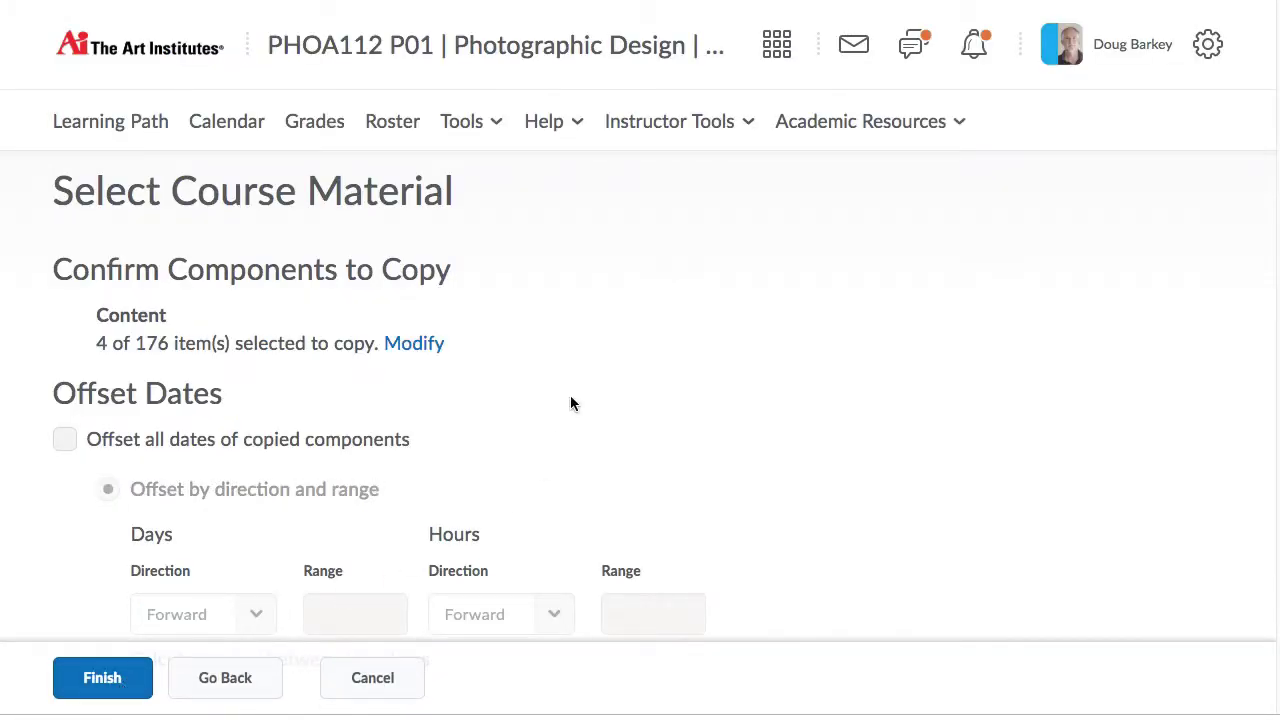
scroll(571, 398, down, 1)
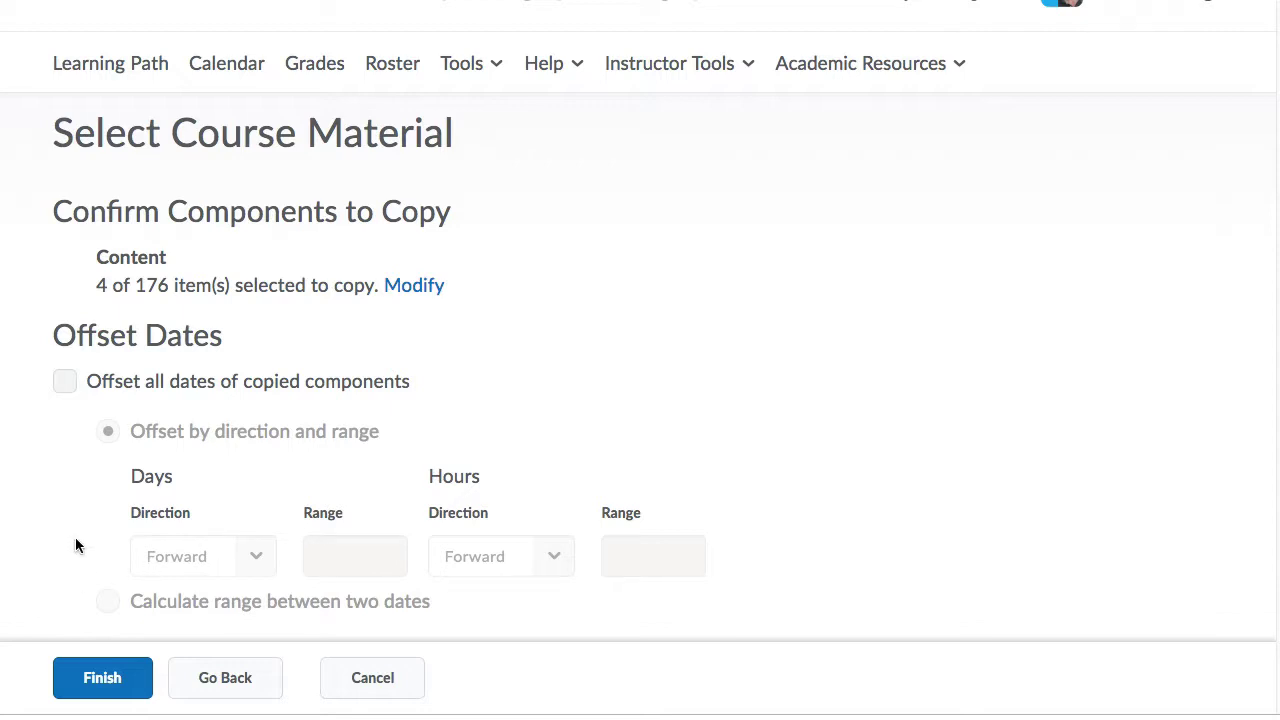
click(105, 681)
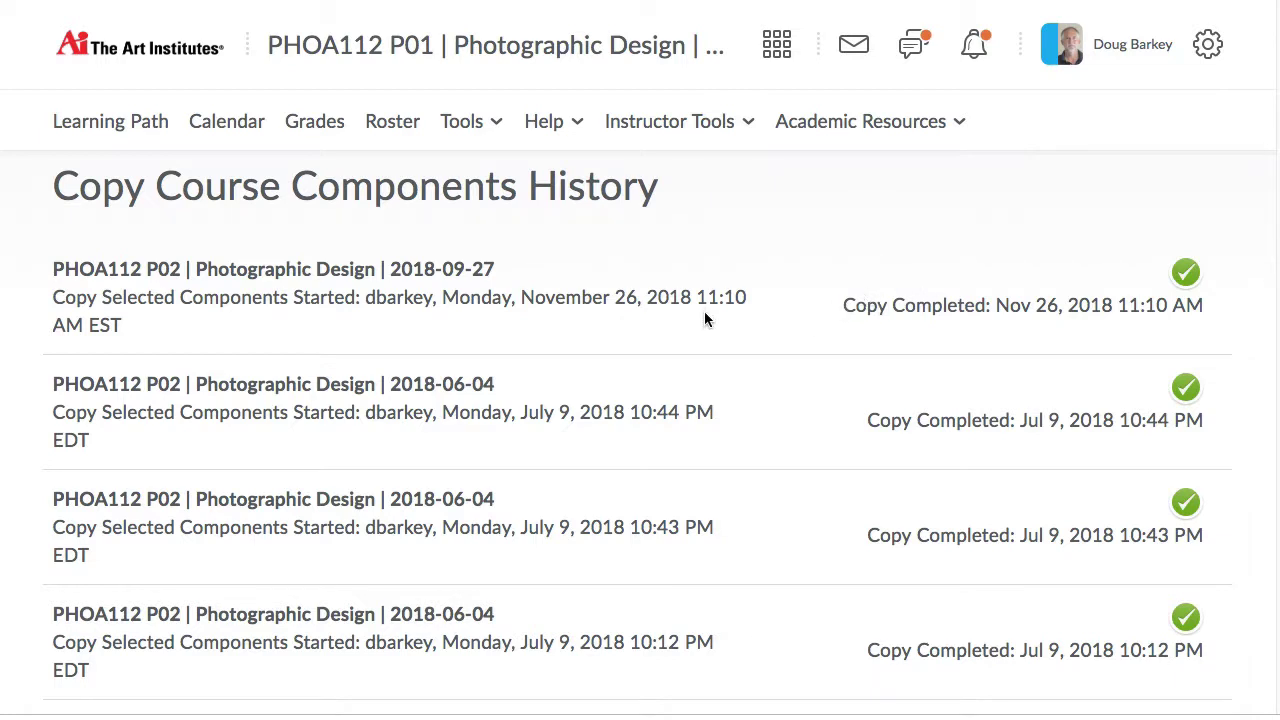
Open the copied Milestone 1 module at the end of the Learning Path and check its copied topics.
click(143, 128)
scroll(198, 510, down, 10)
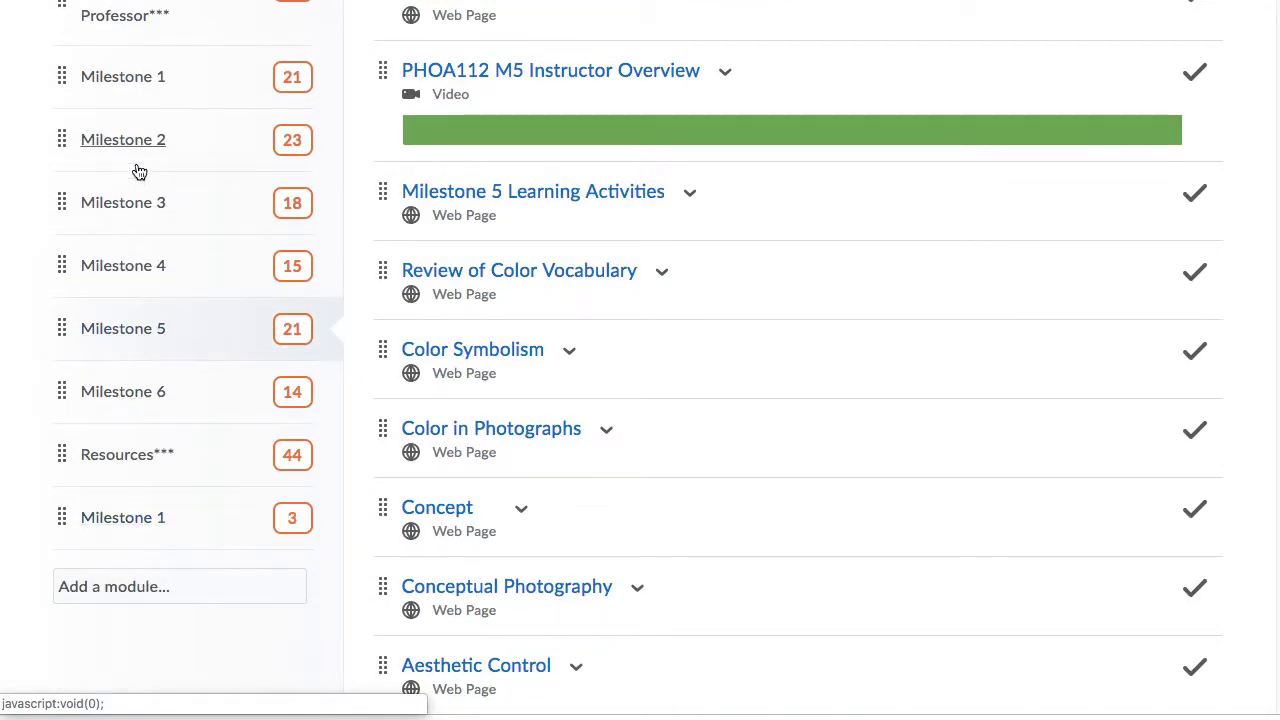
click(115, 525)
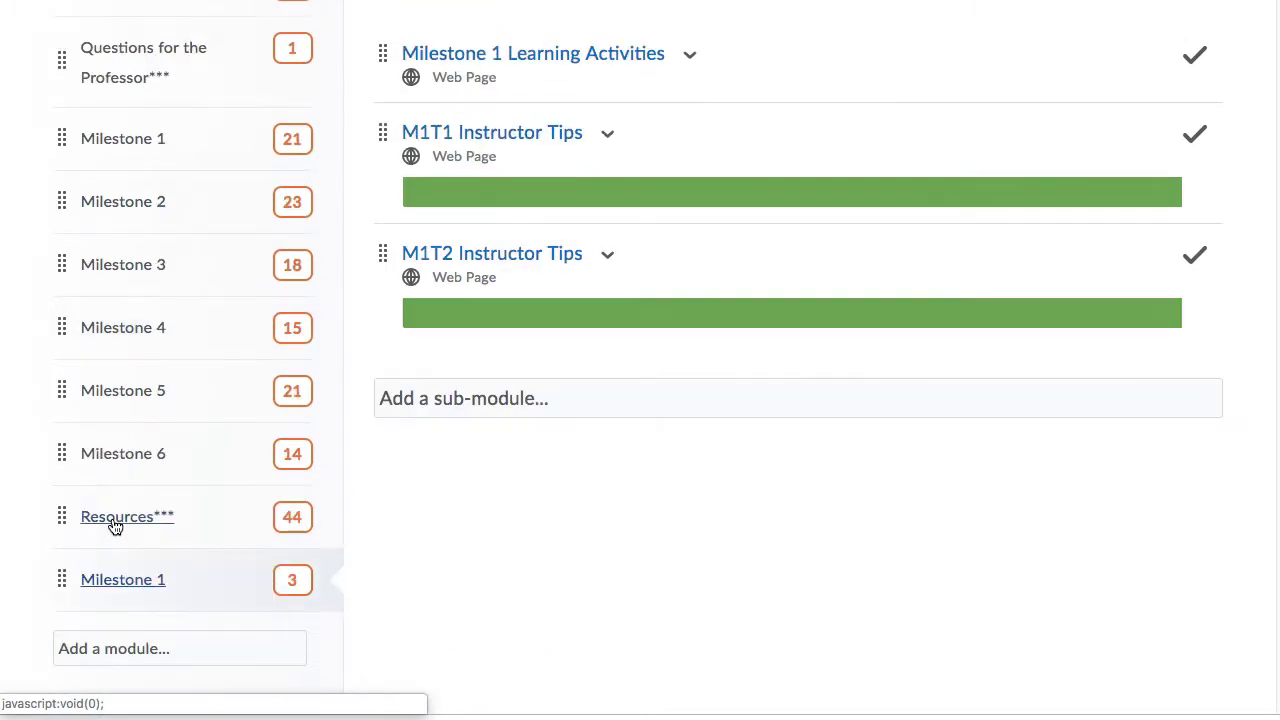
scroll(670, 245, up, 2)
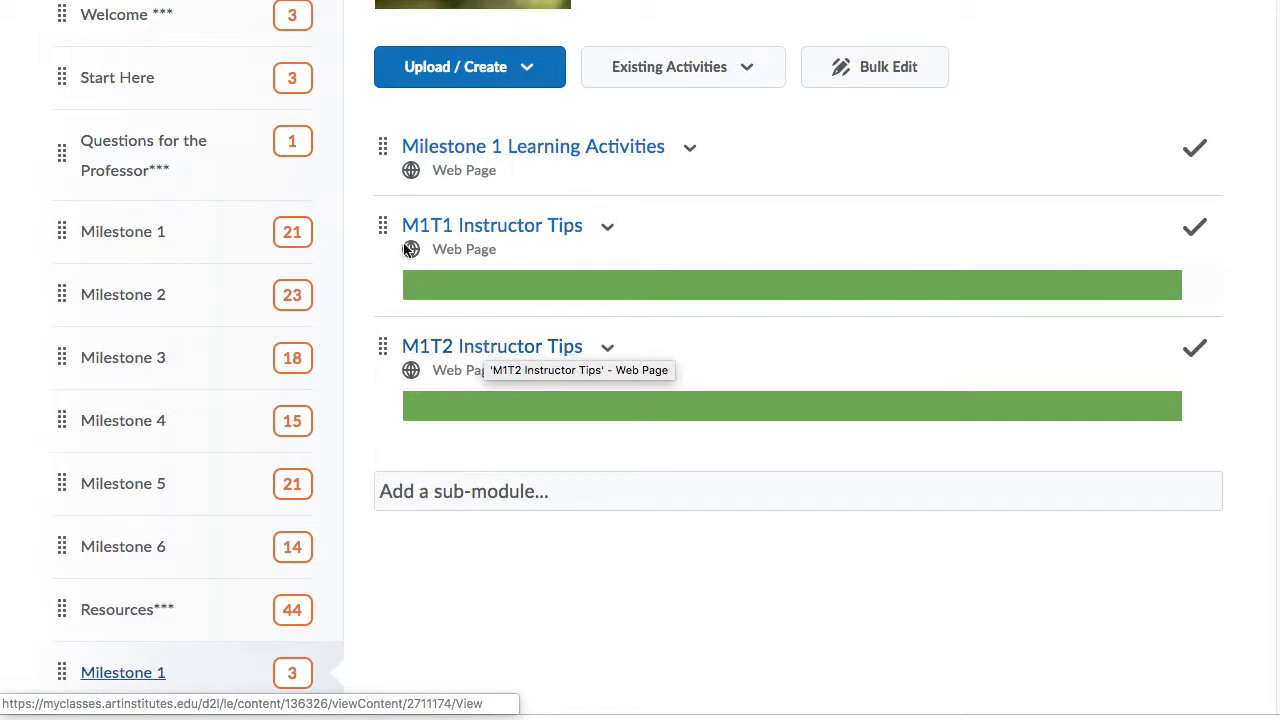
Move the M1T1 and M1T2 Instructor Tips topics from the copied Milestone 1 module into the original Milestone 1 module.
drag(372, 230, 137, 232)
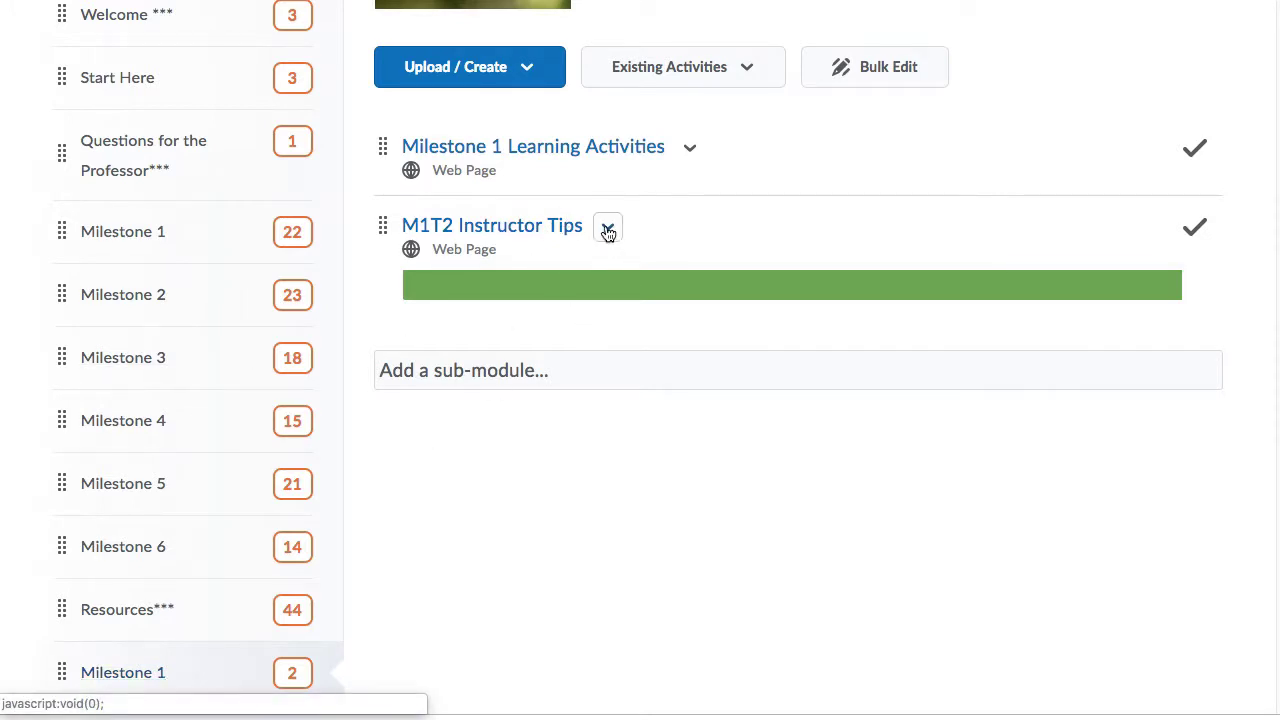
click(607, 230)
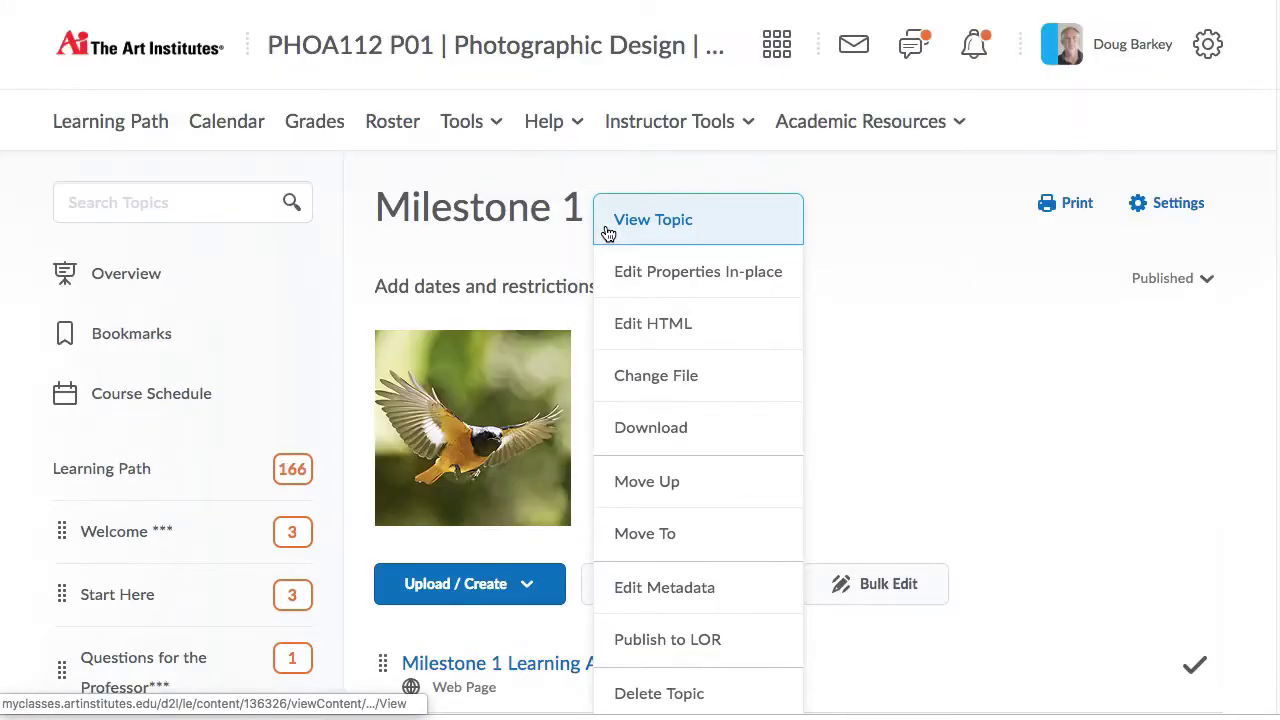
click(655, 536)
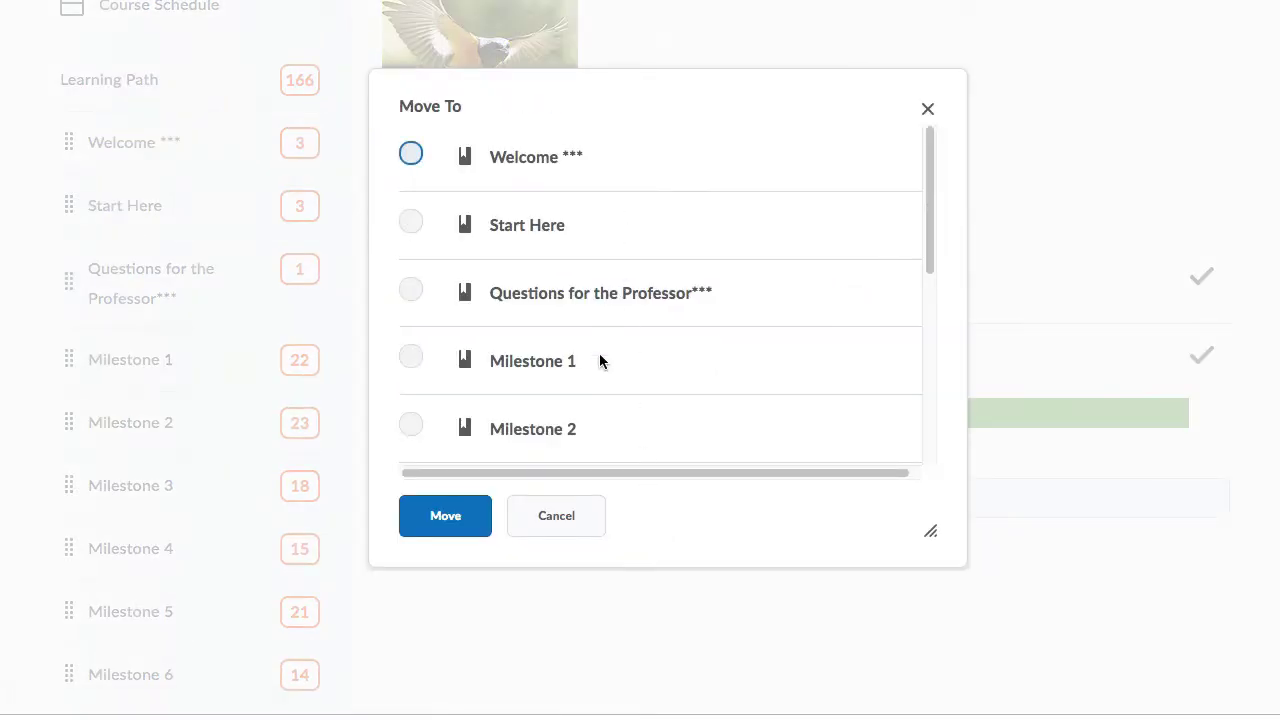
click(413, 358)
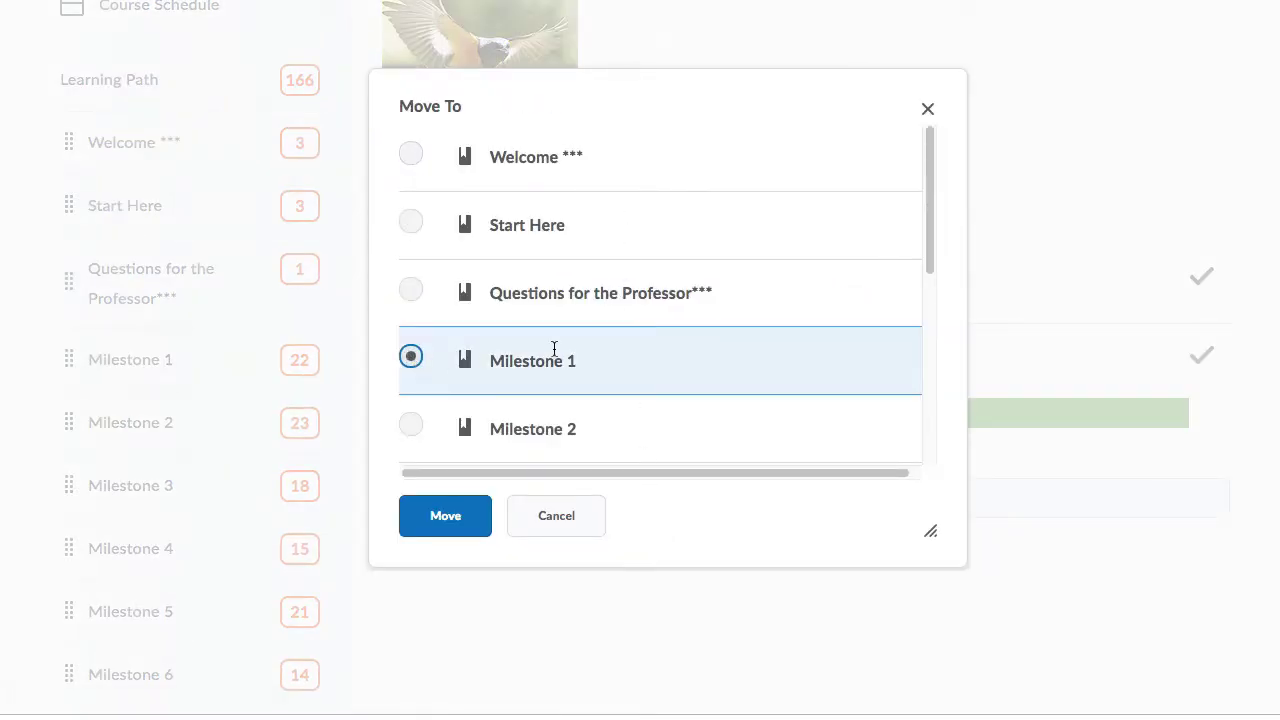
scroll(646, 334, down, 2)
click(460, 523)
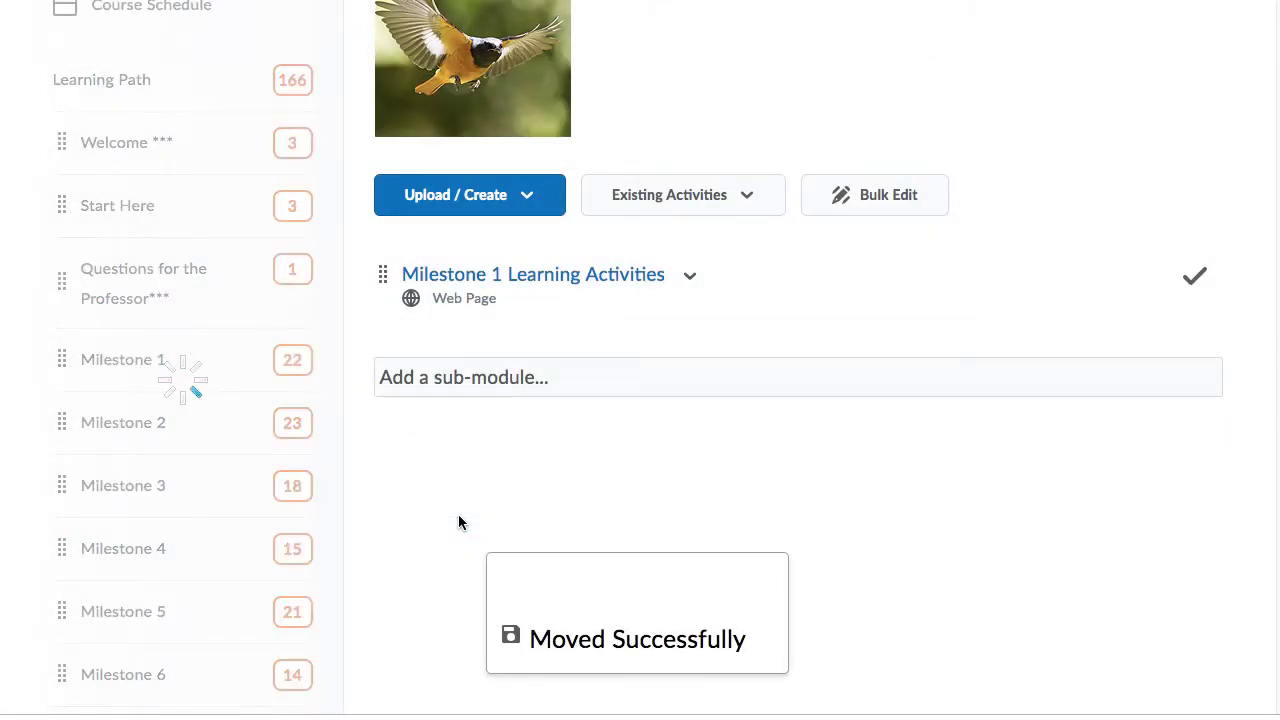
Delete the Milestone 1 Learning Activities topic from the copied Milestone 1 module.
click(690, 279)
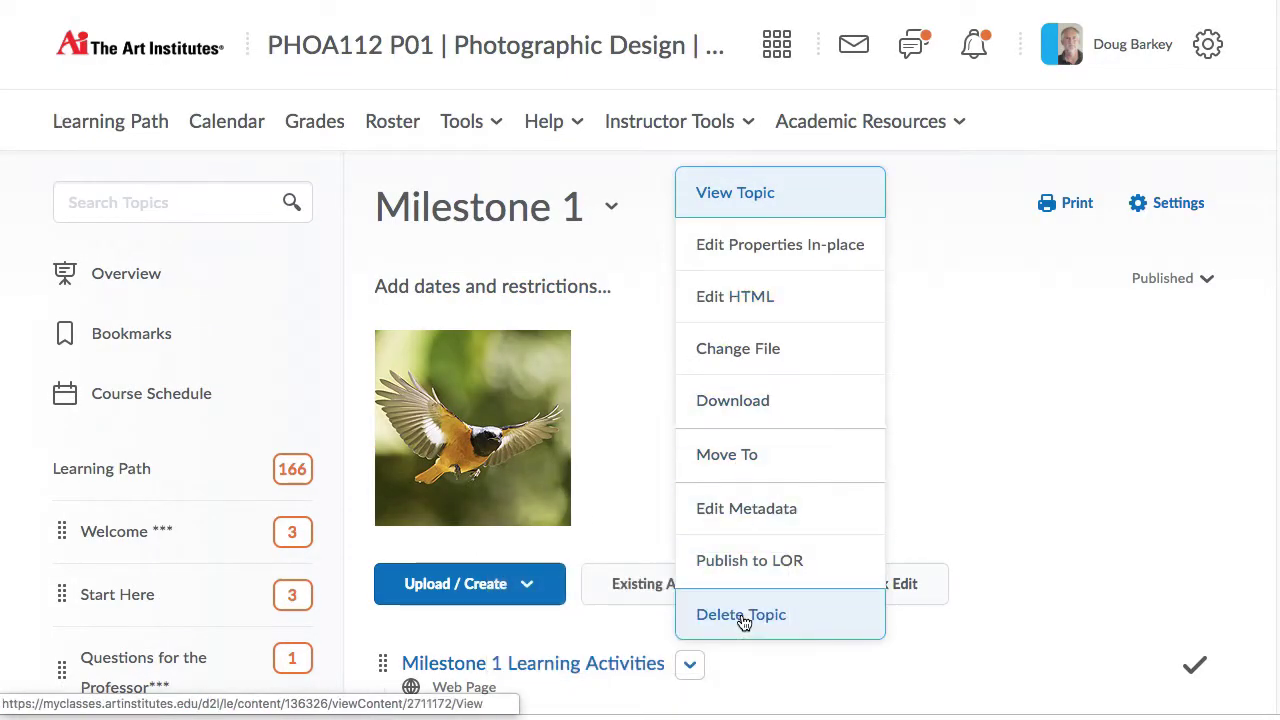
click(743, 618)
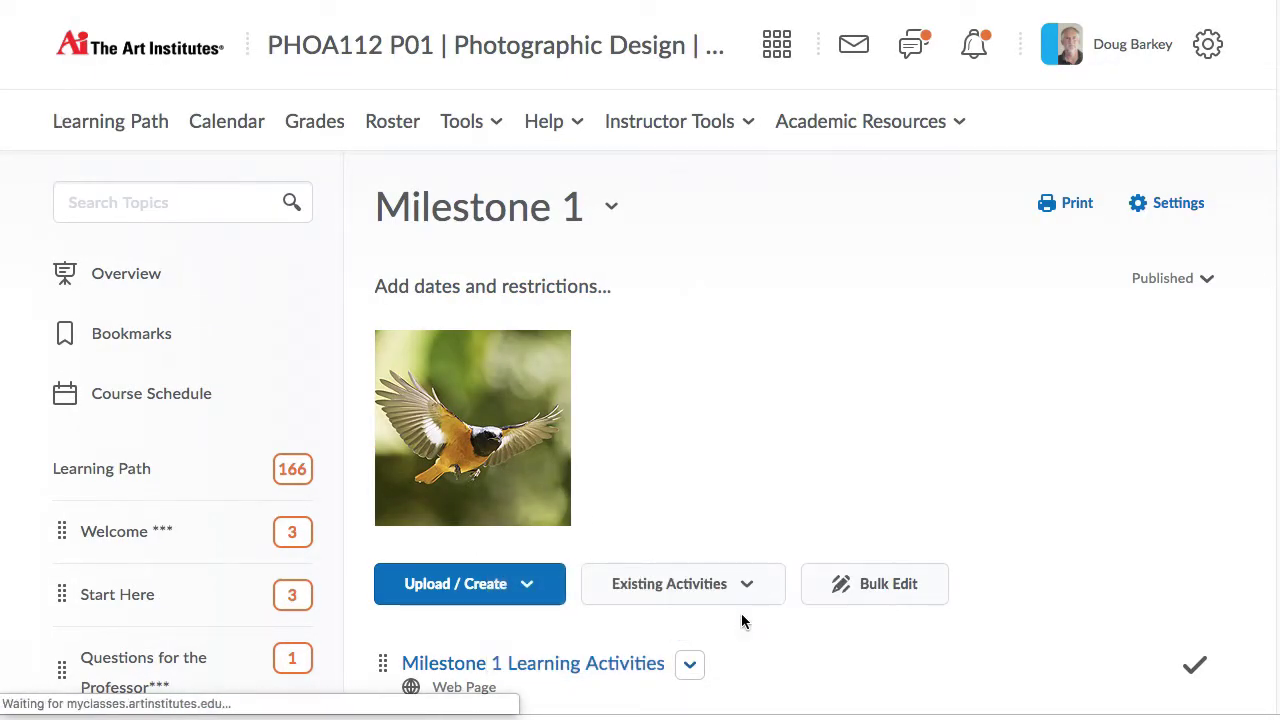
click(450, 415)
scroll(744, 492, down, 2)
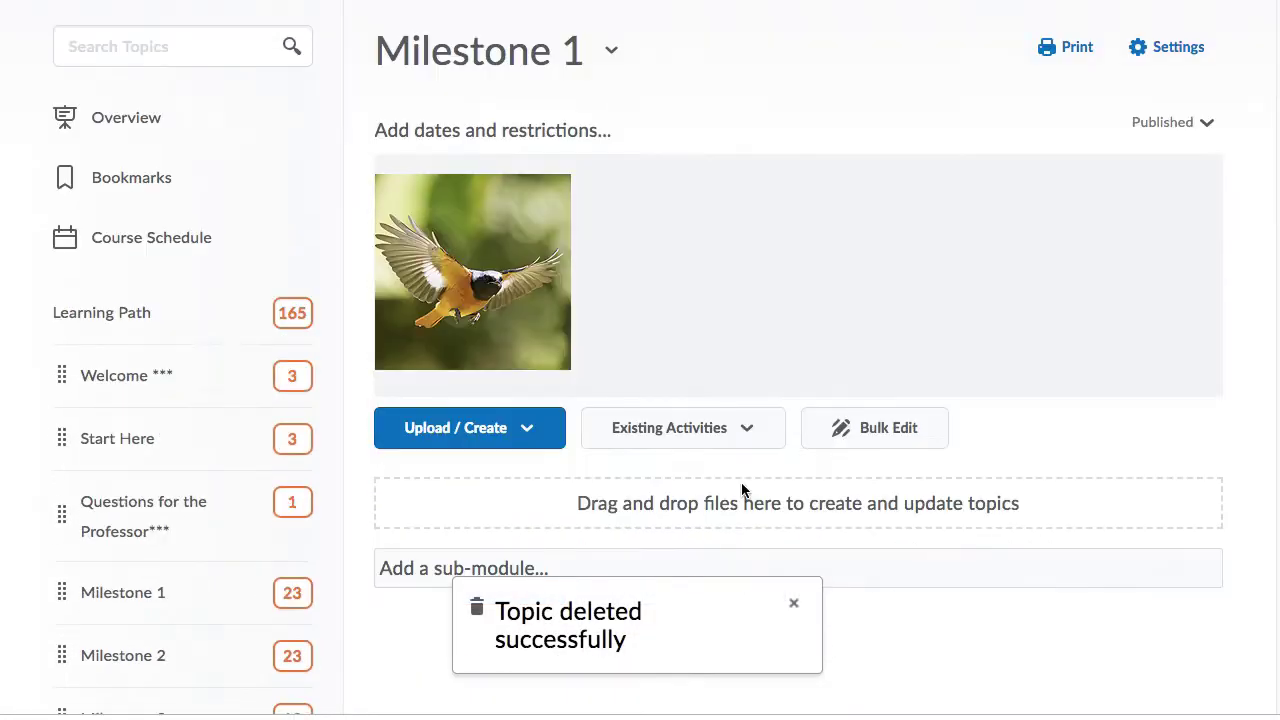
Delete the emptied copy of the Milestone 1 module at the end of the Learning Path.
scroll(660, 317, down, 5)
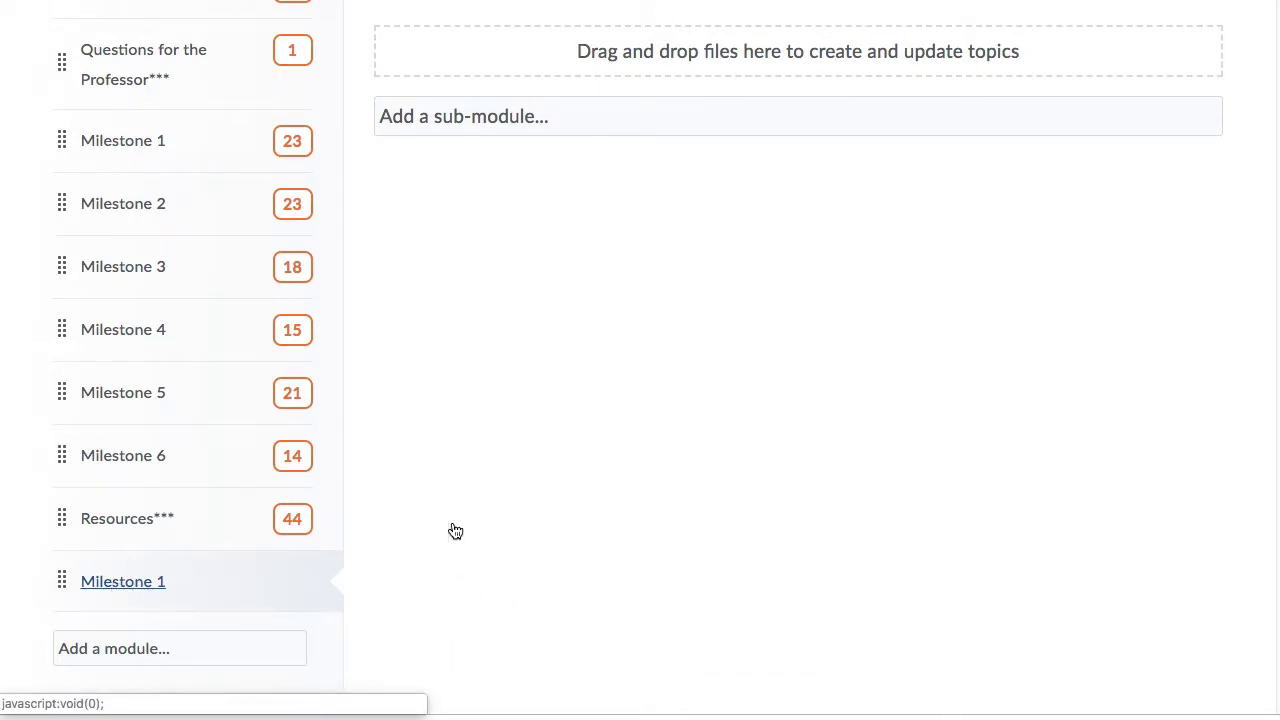
scroll(526, 506, up, 1)
scroll(503, 500, down, 1)
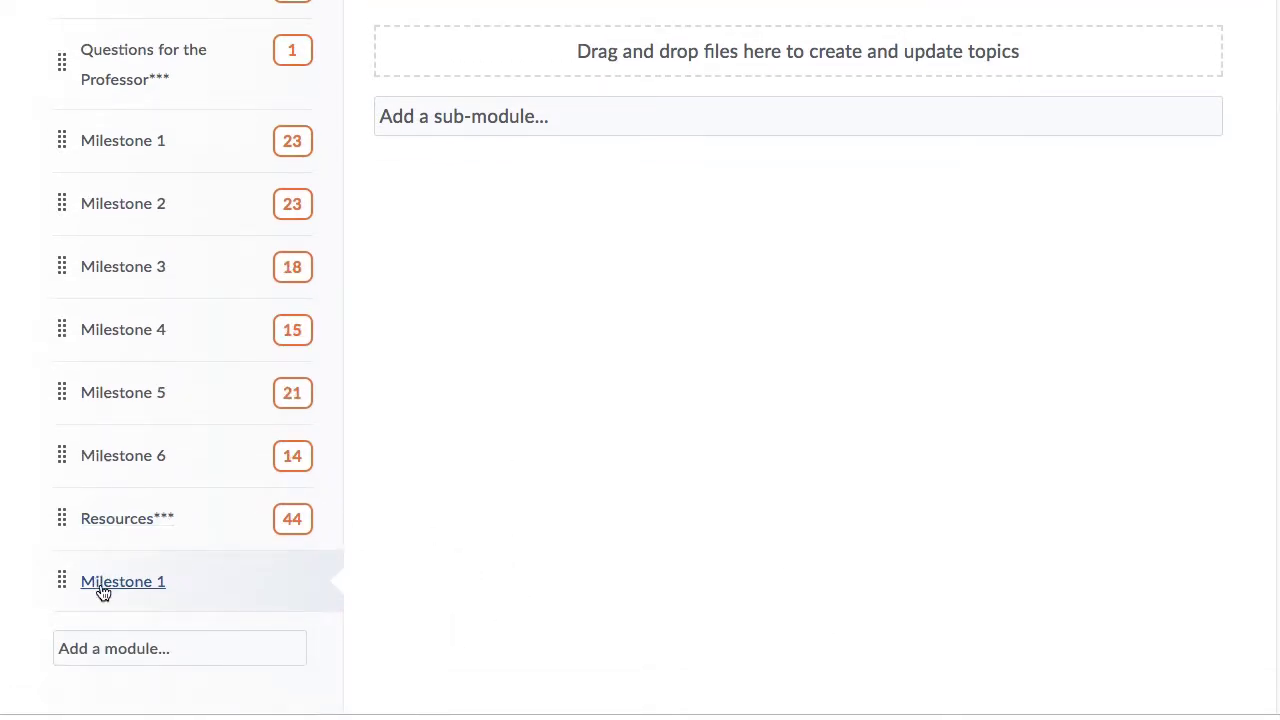
scroll(844, 402, up, 5)
scroll(844, 405, up, 4)
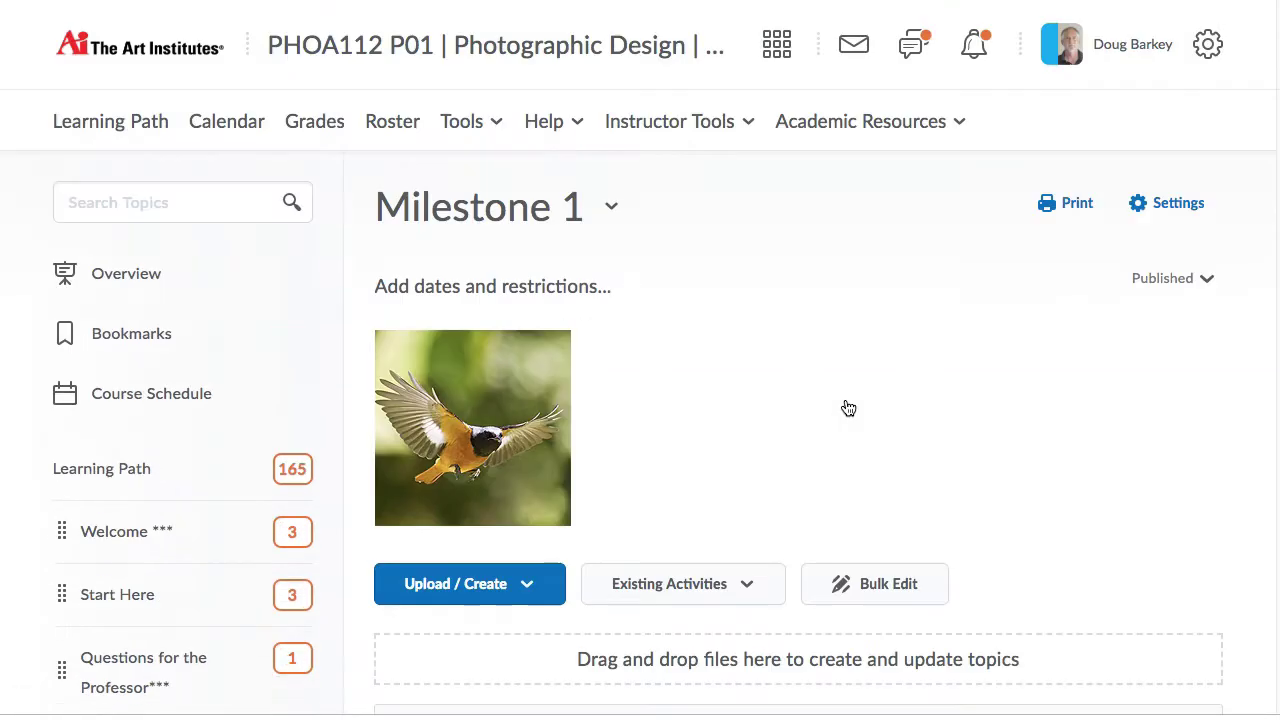
click(612, 208)
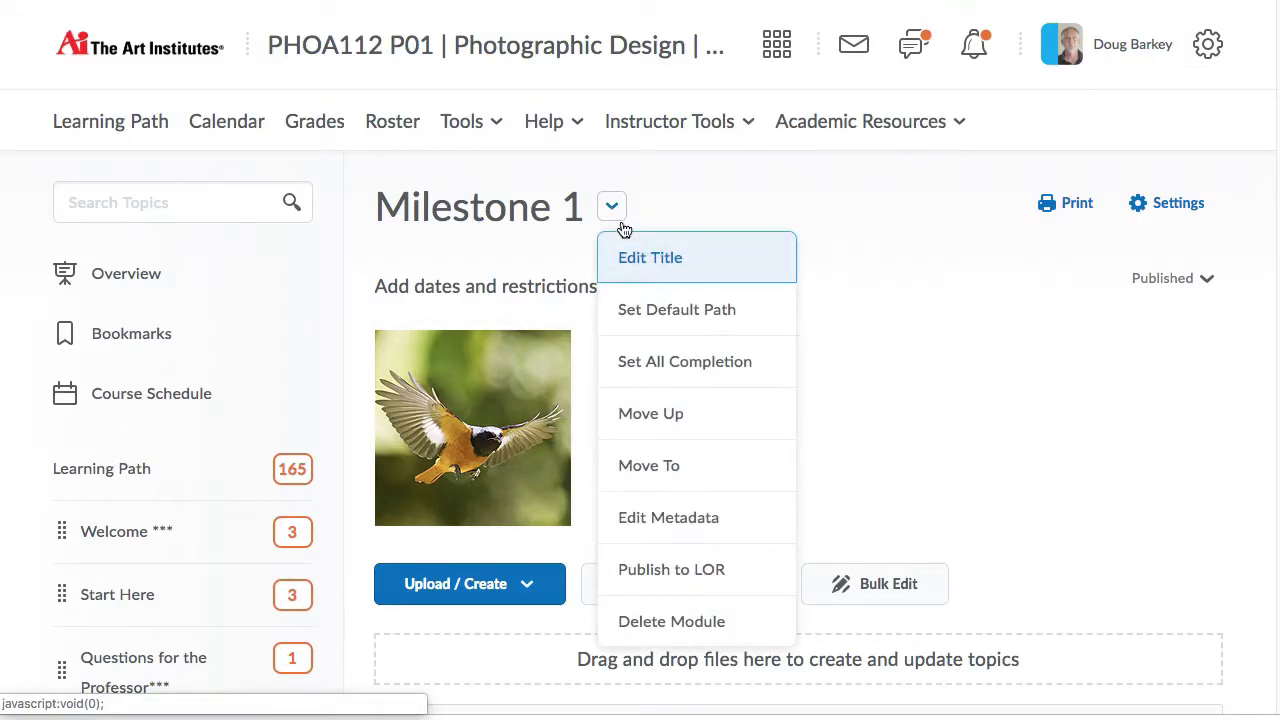
click(686, 621)
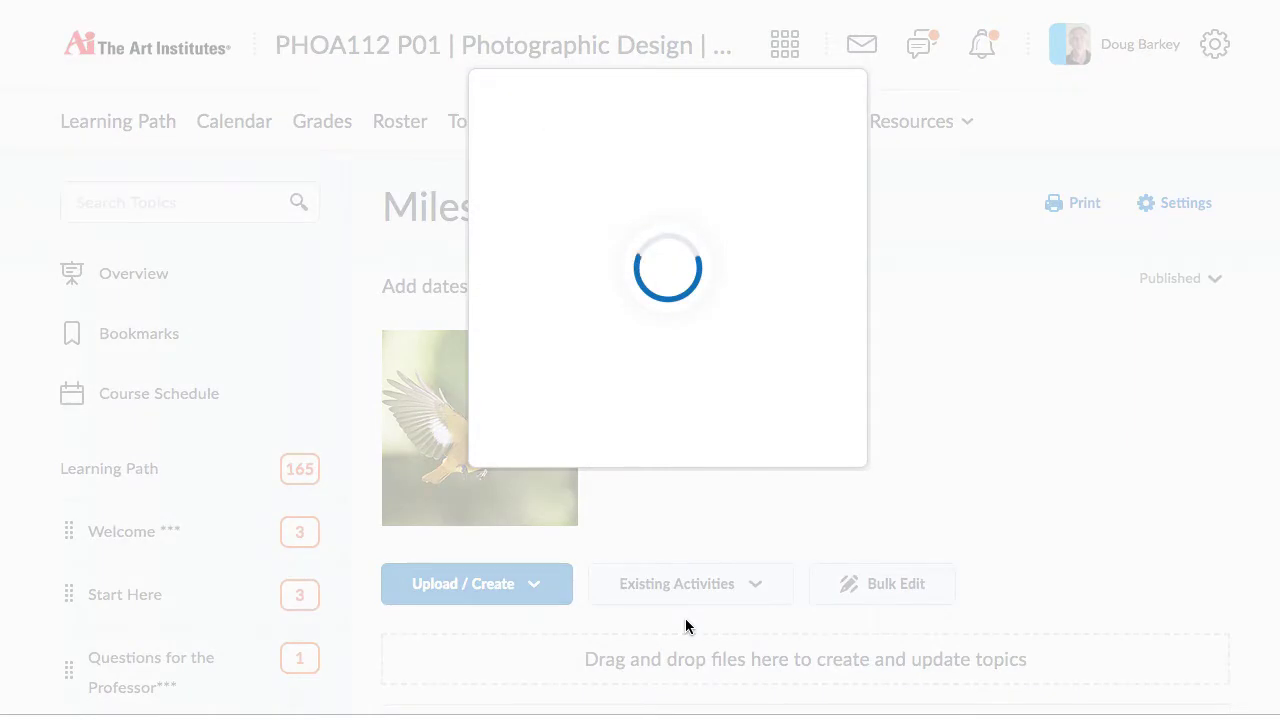
click(458, 412)
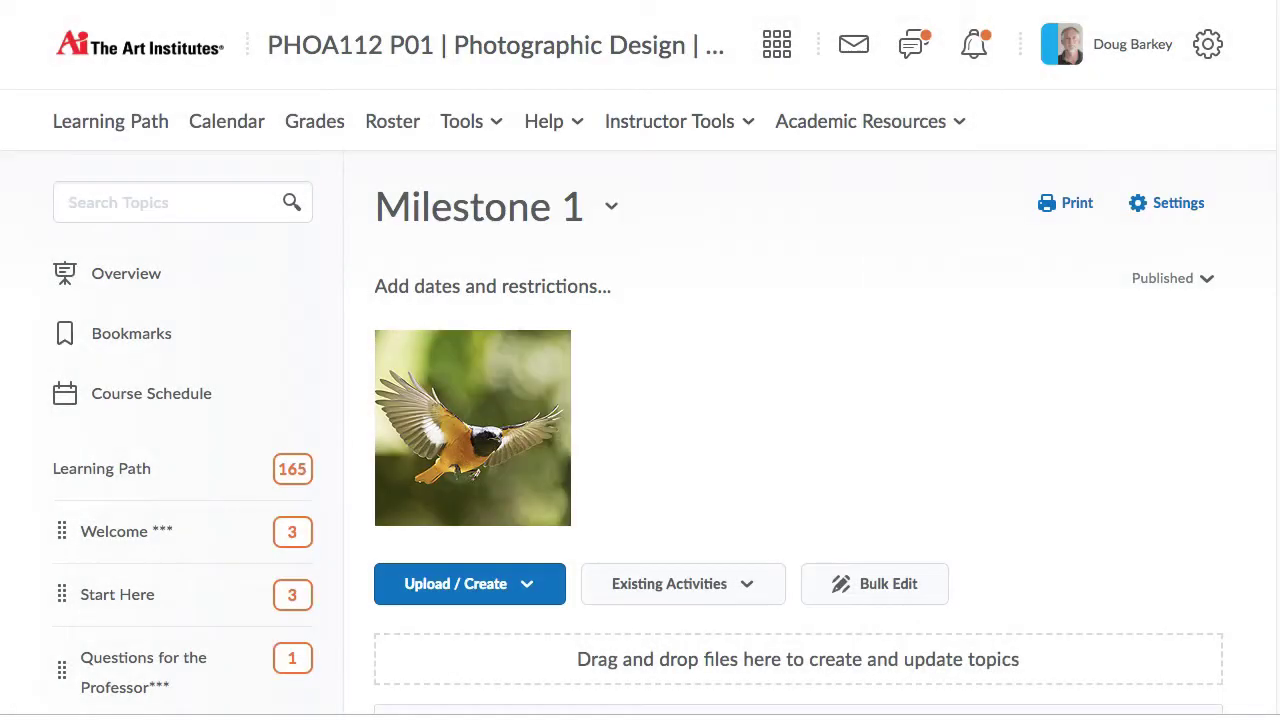
In the original Milestone 1 module, move the M1T1 Instructor Tips topic between Milestone 1 Task 1: Instructions and Milestone 1 Task 1: Post Here.
scroll(252, 505, down, 6)
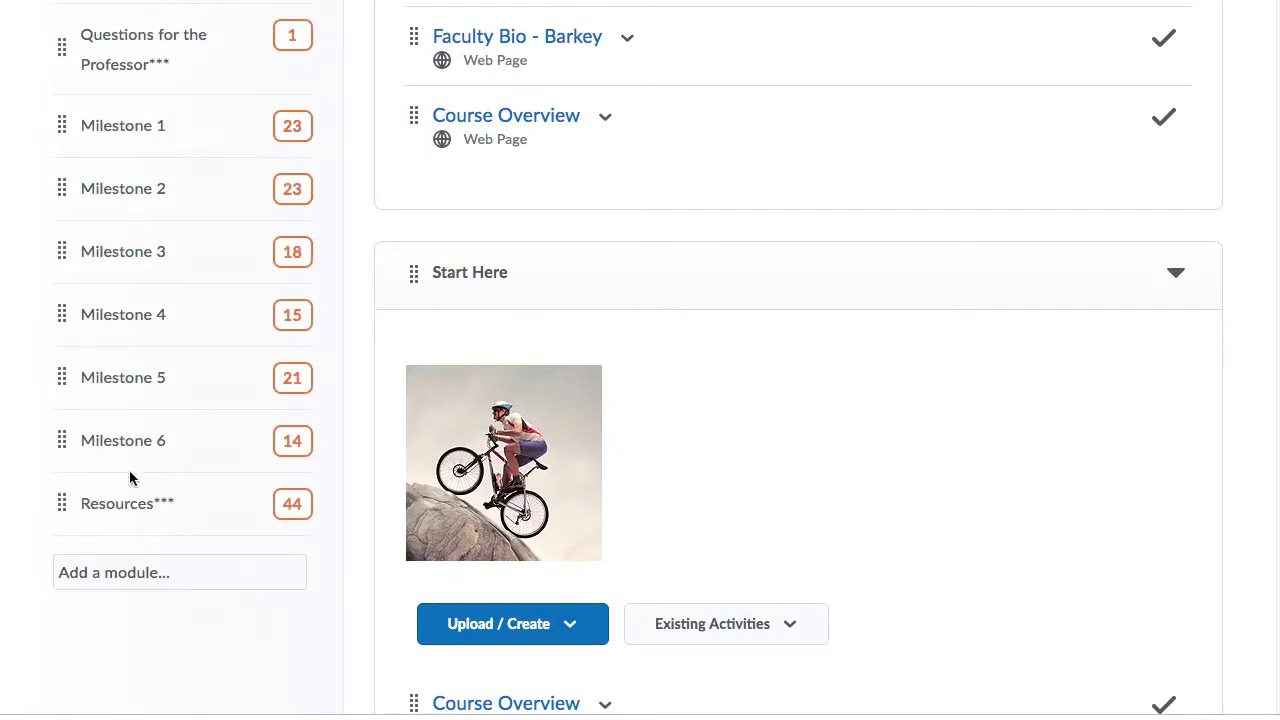
scroll(134, 608, up, 2)
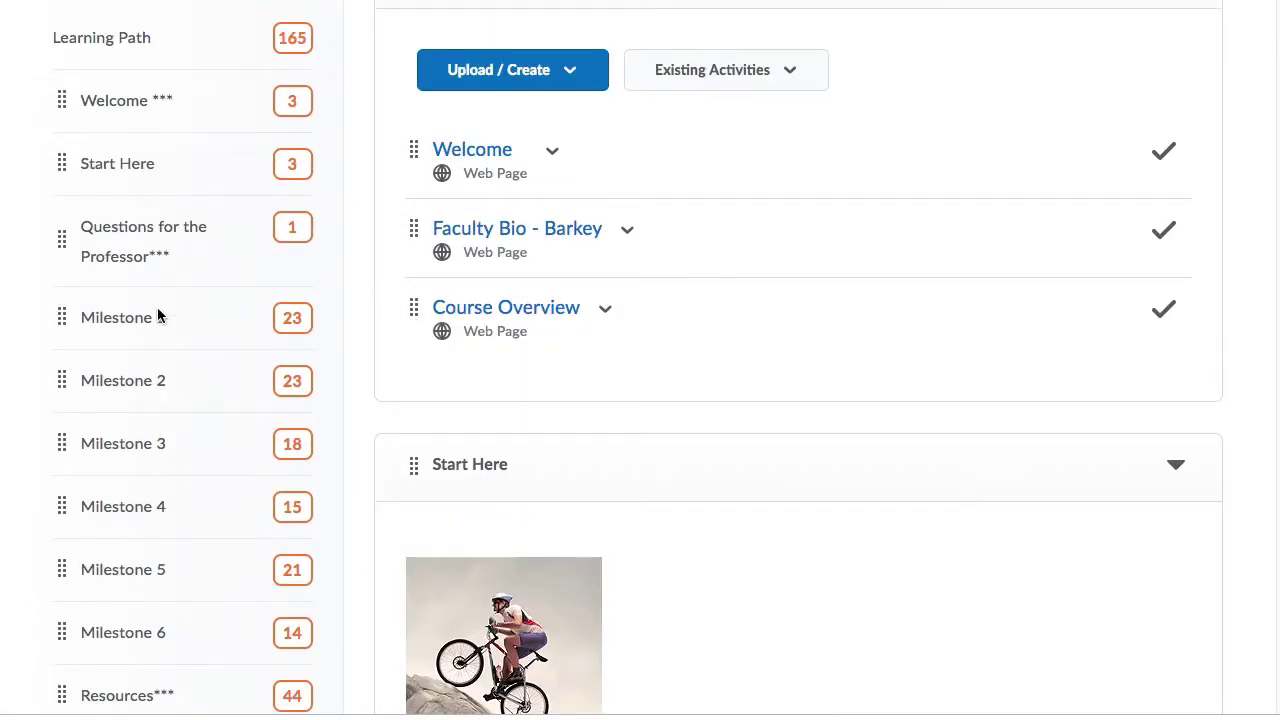
click(119, 322)
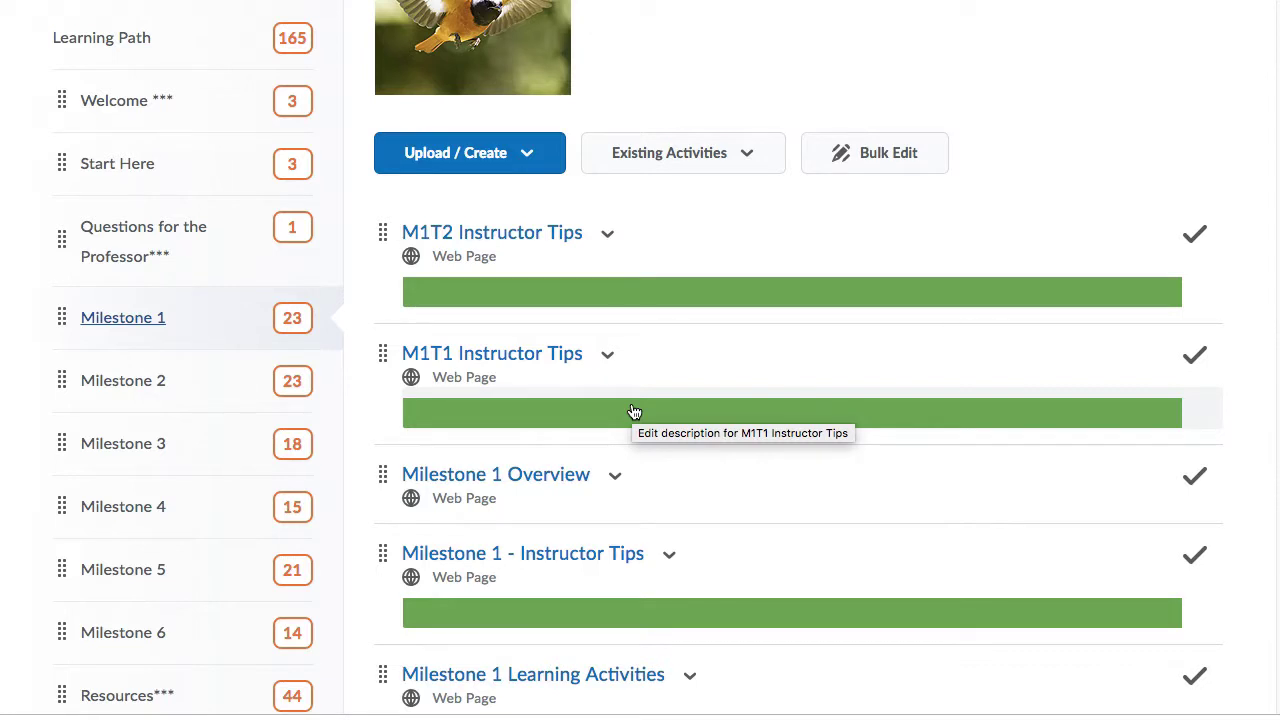
scroll(712, 407, down, 1)
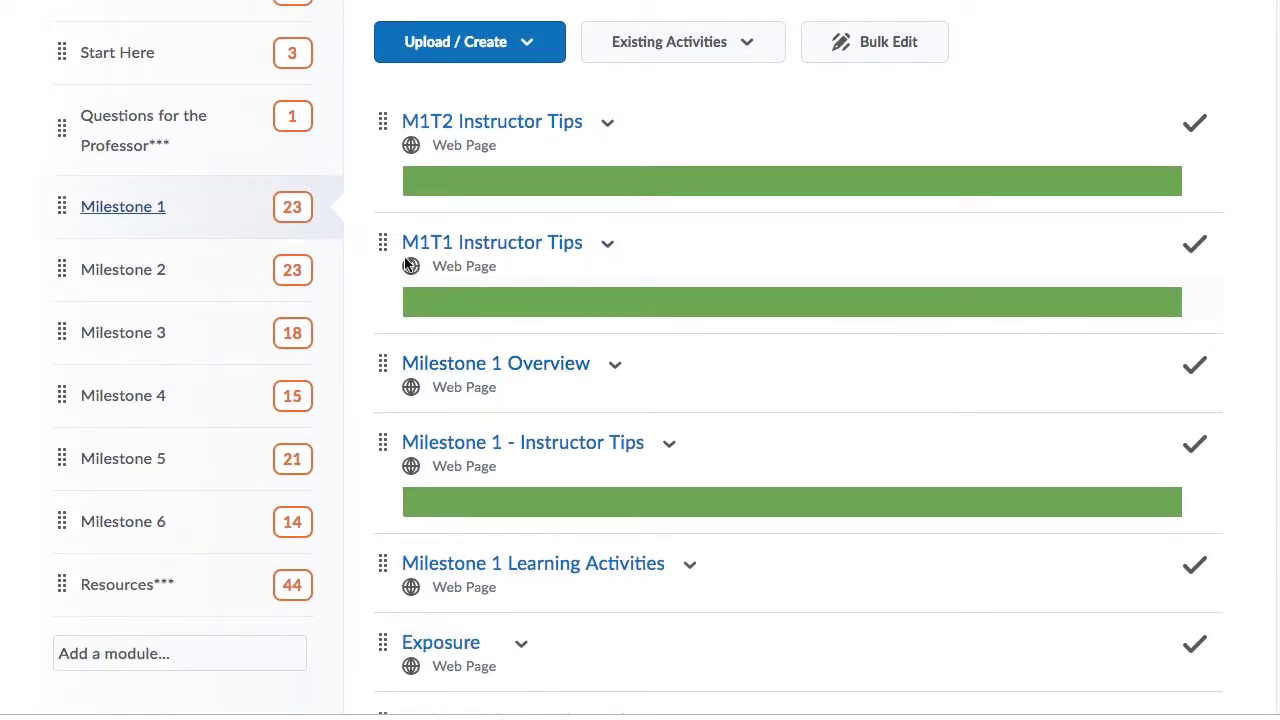
drag(383, 242, 437, 528)
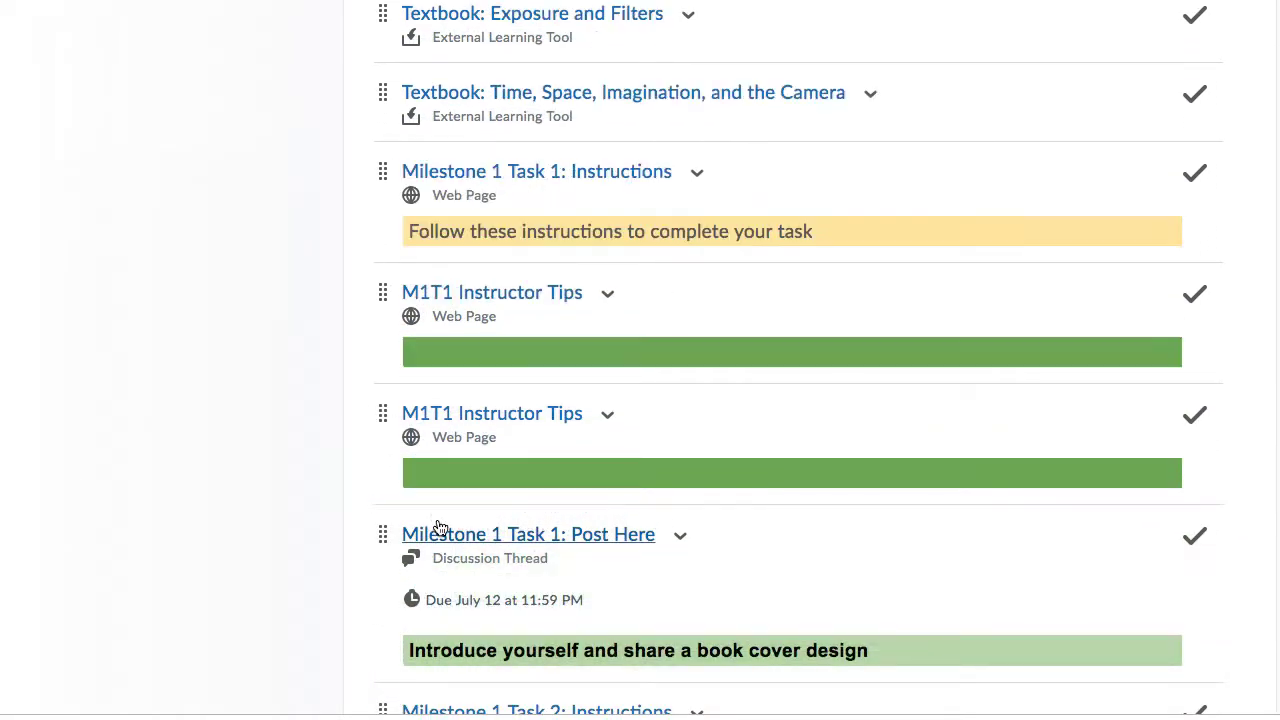
Move the M1T2 Instructor Tips topic from the start of Milestone 1 further down the module's topic list.
scroll(520, 487, up, 10)
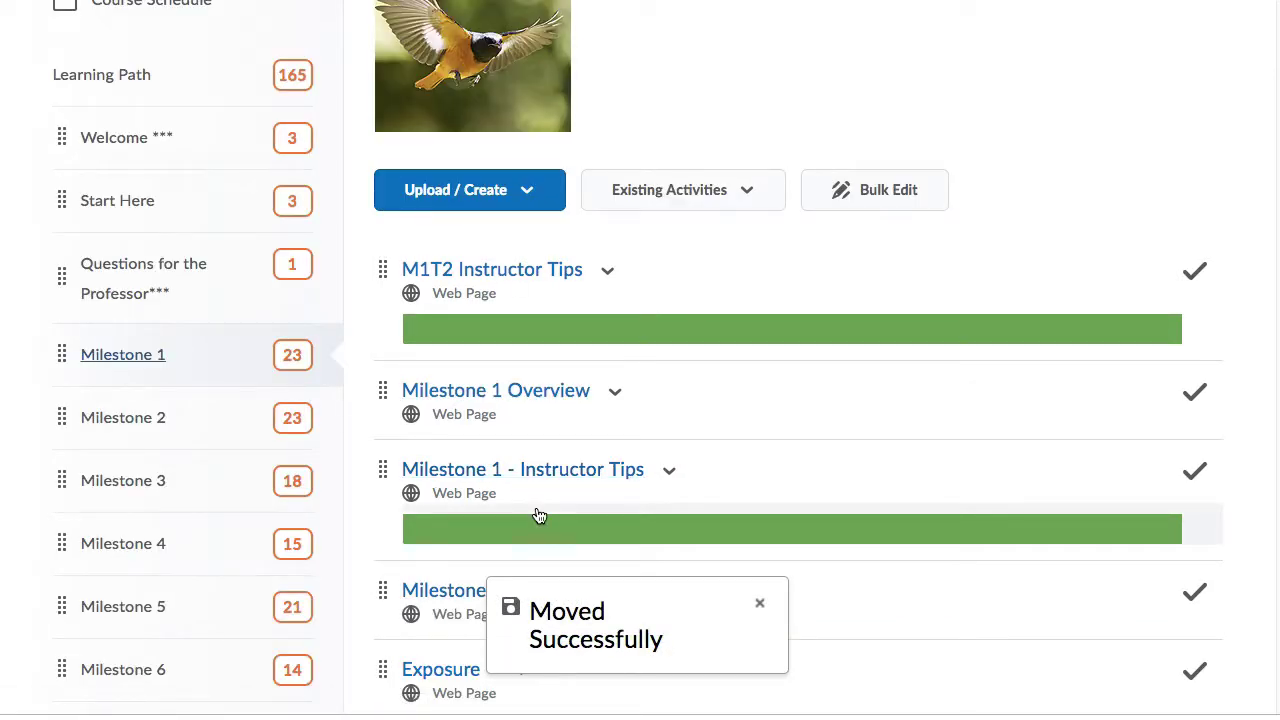
drag(381, 268, 470, 717)
drag(478, 628, 477, 584)
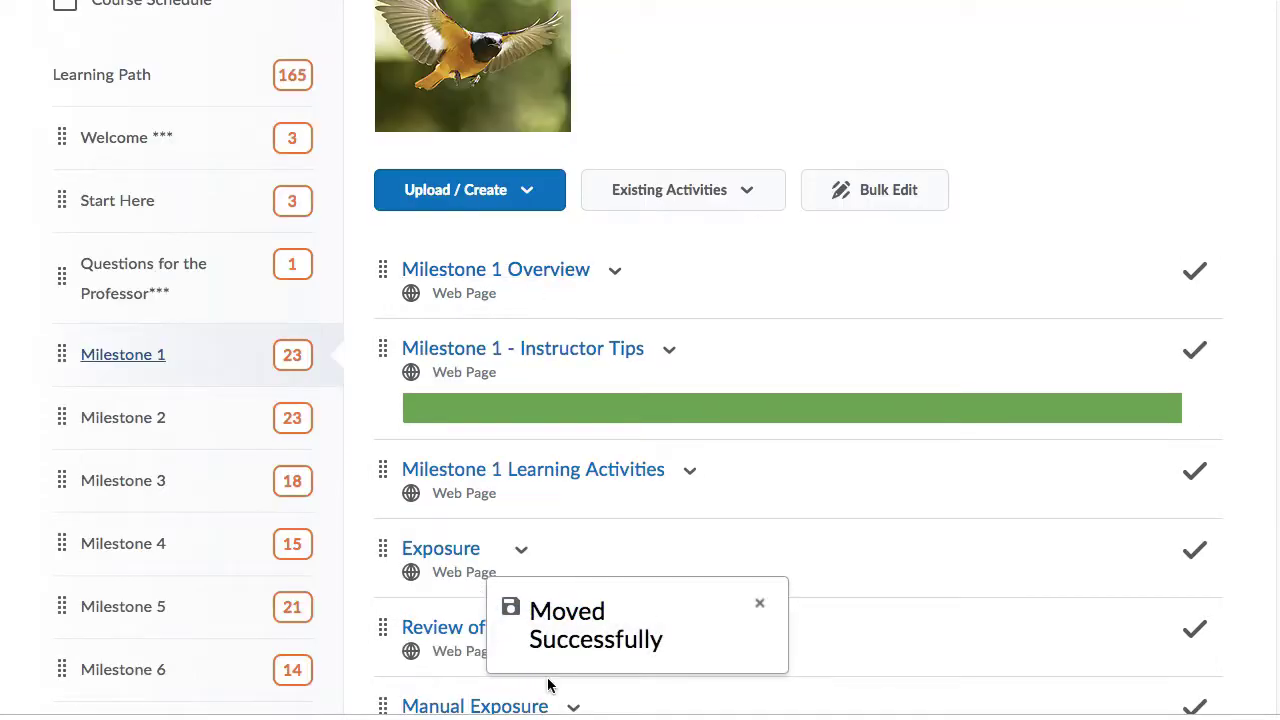